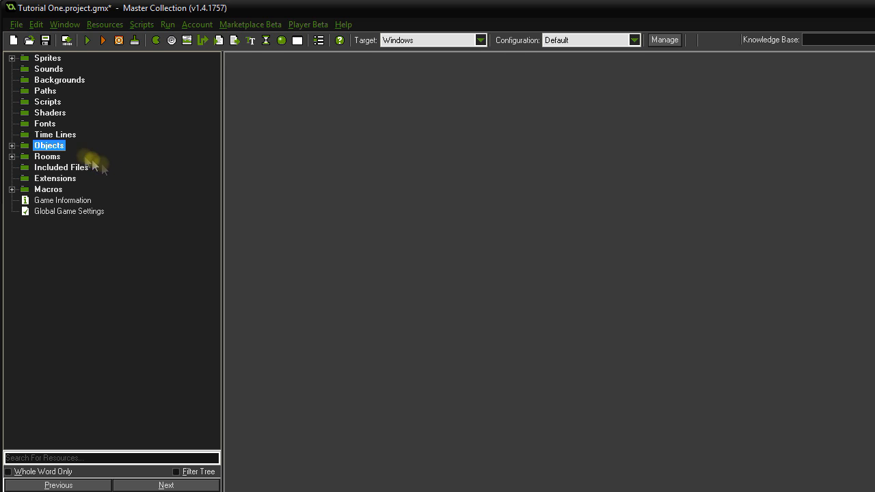
# Open the properties of obj_dragon and add a Create event to it.
pyautogui.click(58, 147)
pyautogui.doubleClick(58, 148)
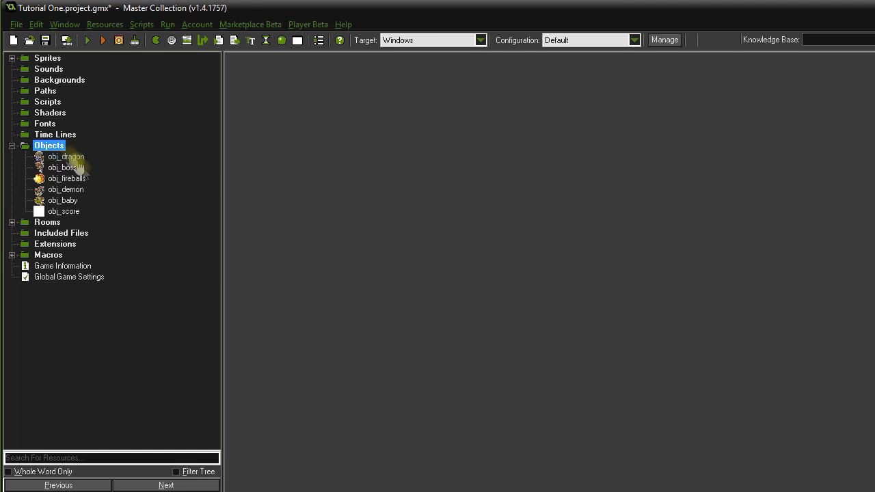
pyautogui.doubleClick(66, 157)
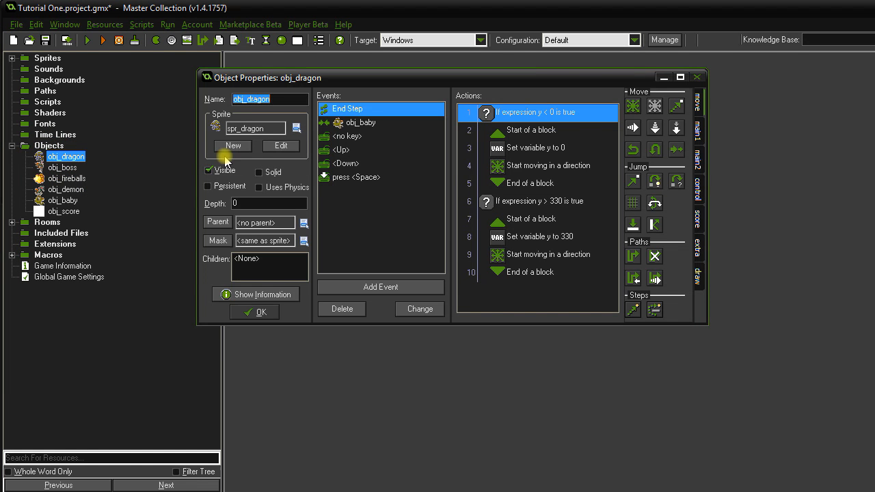
pyautogui.click(382, 286)
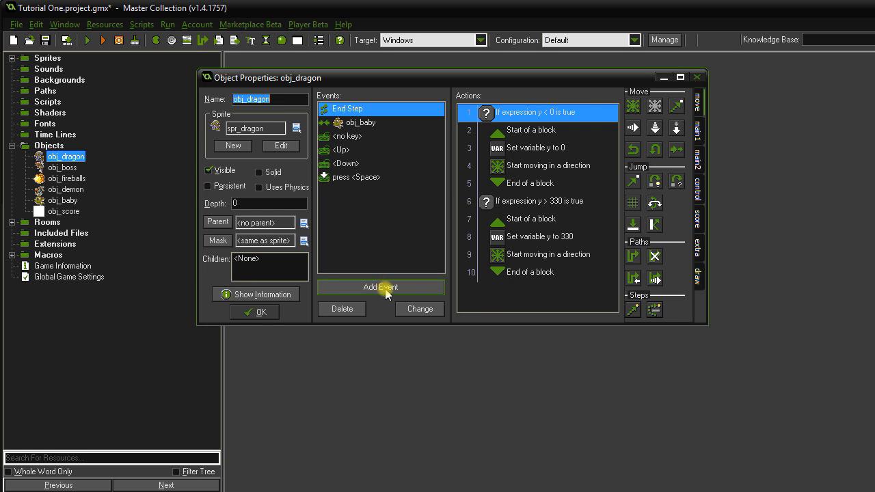
pyautogui.click(383, 287)
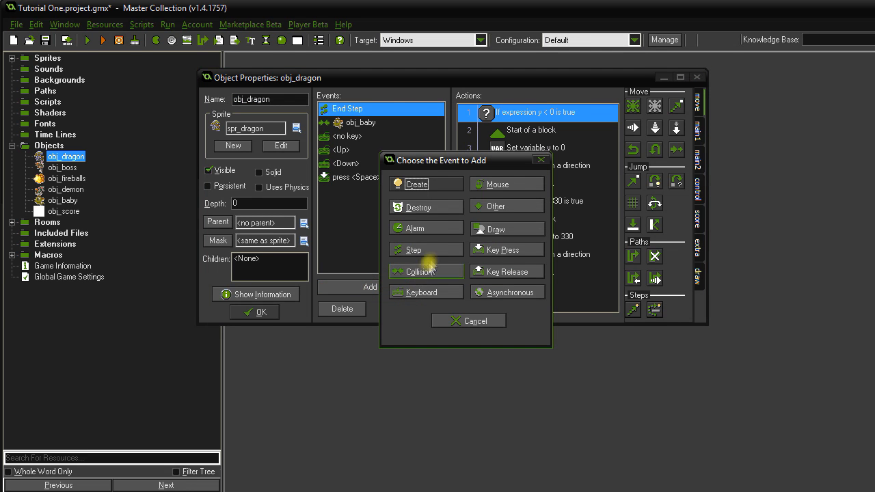
pyautogui.click(445, 188)
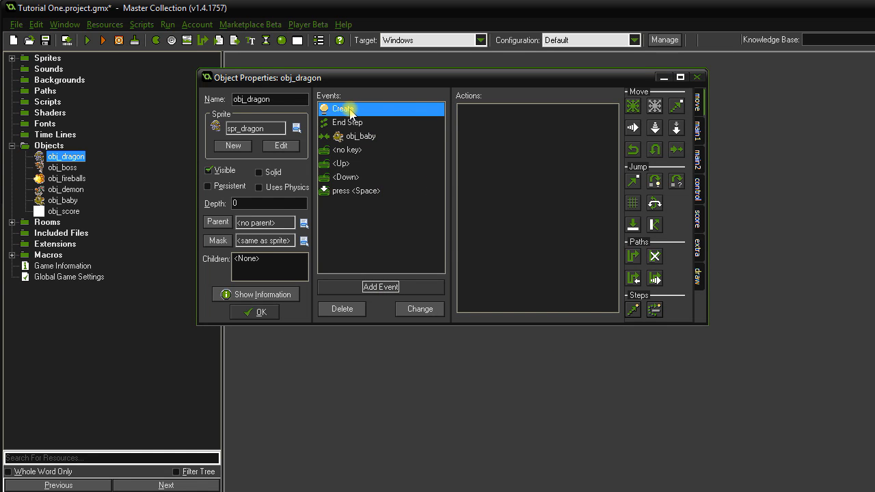
# Add a Set Health action with value 100 to the Create event of obj_dragon.
pyautogui.click(697, 189)
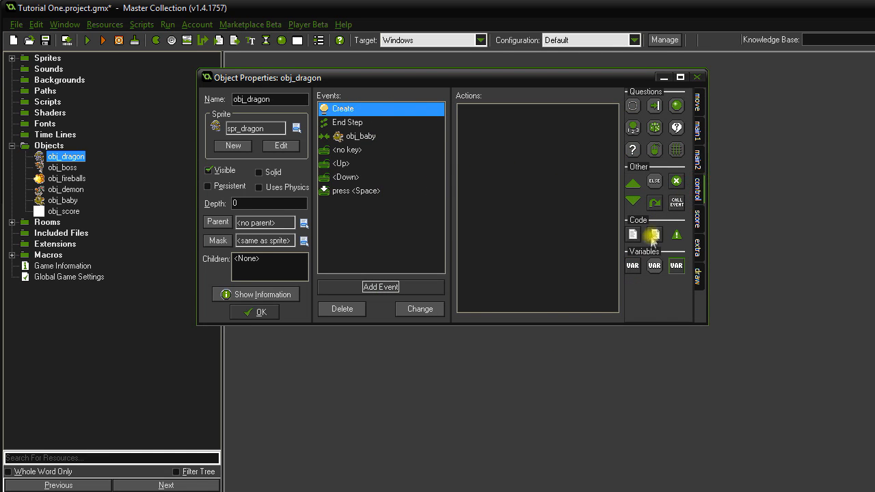
pyautogui.click(698, 220)
pyautogui.moveTo(647, 213); pyautogui.dragTo(537, 202)
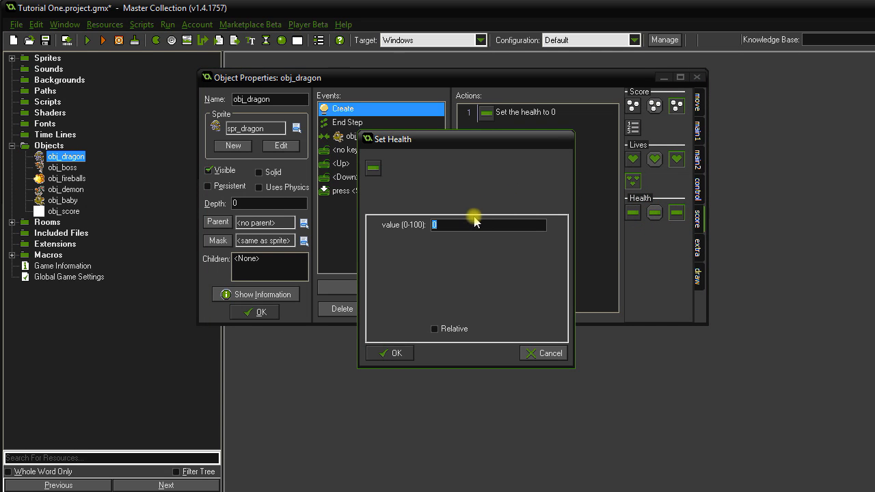
pyautogui.write('100')
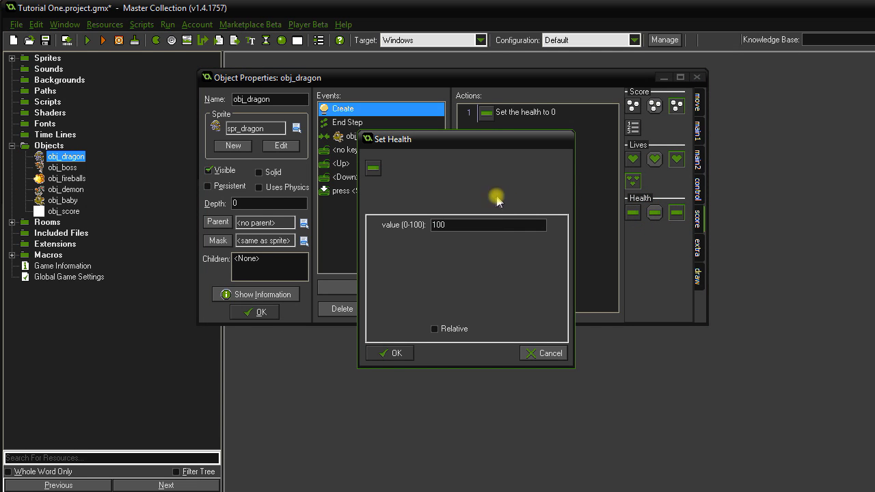
pyautogui.click(396, 353)
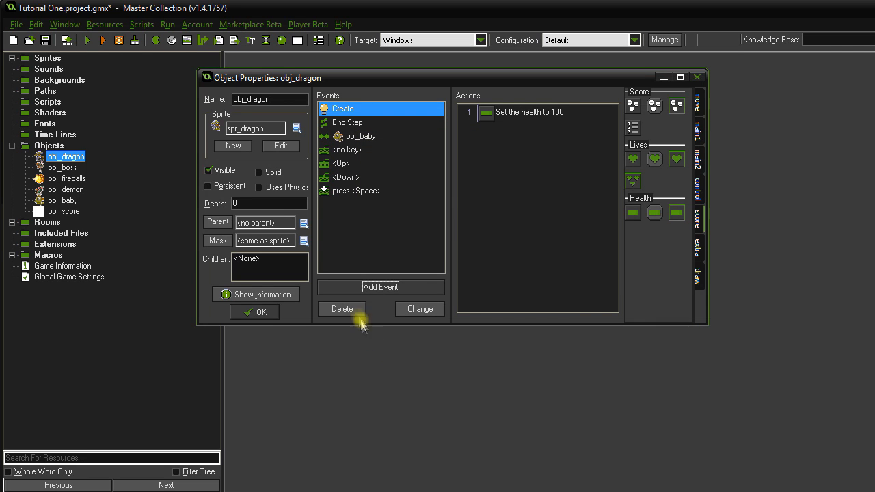
# Add a collision event with obj_demon to obj_dragon, containing a Set Health action of -20 marked Relative.
pyautogui.click(385, 288)
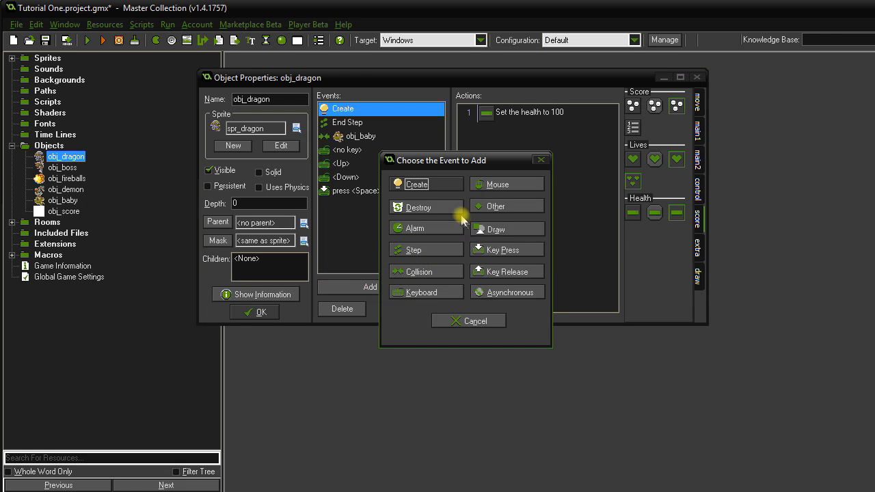
pyautogui.click(426, 269)
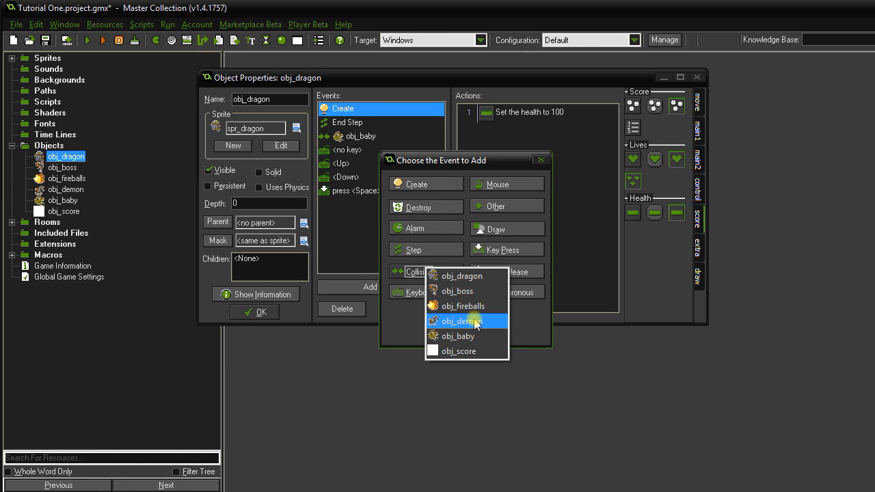
pyautogui.click(475, 322)
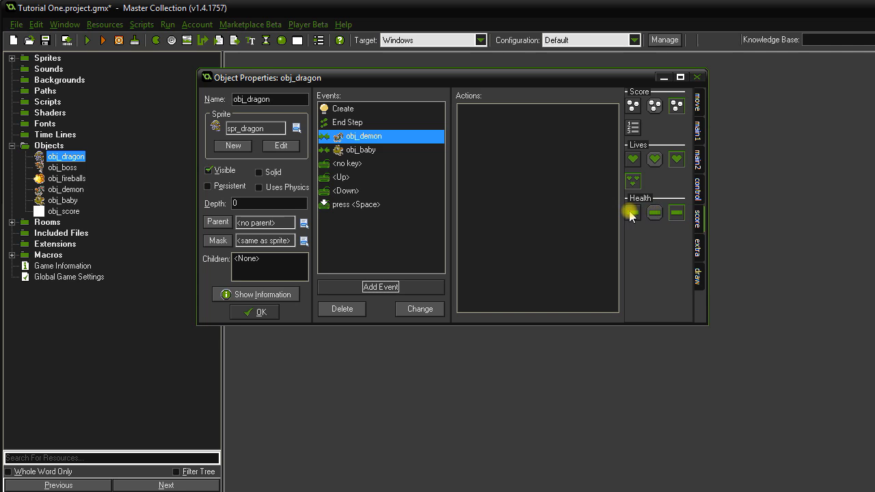
pyautogui.moveTo(630, 214); pyautogui.dragTo(545, 197)
pyautogui.write('-20')
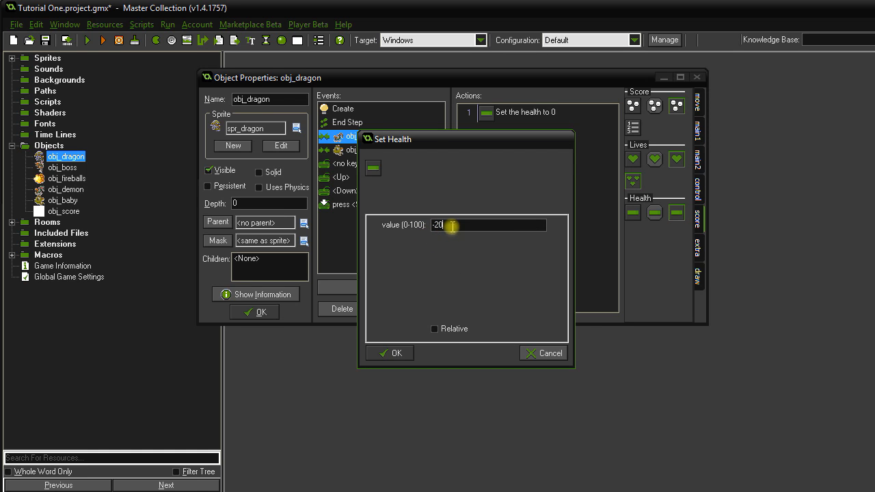
pyautogui.click(448, 328)
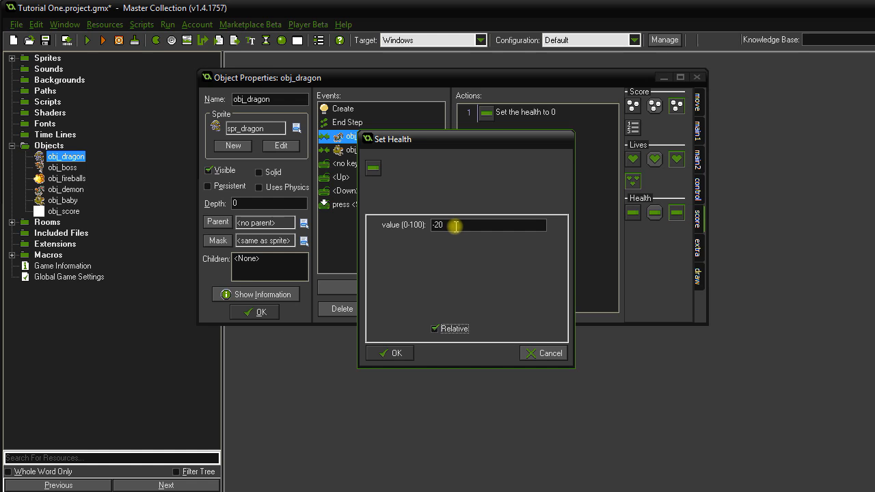
pyautogui.click(397, 353)
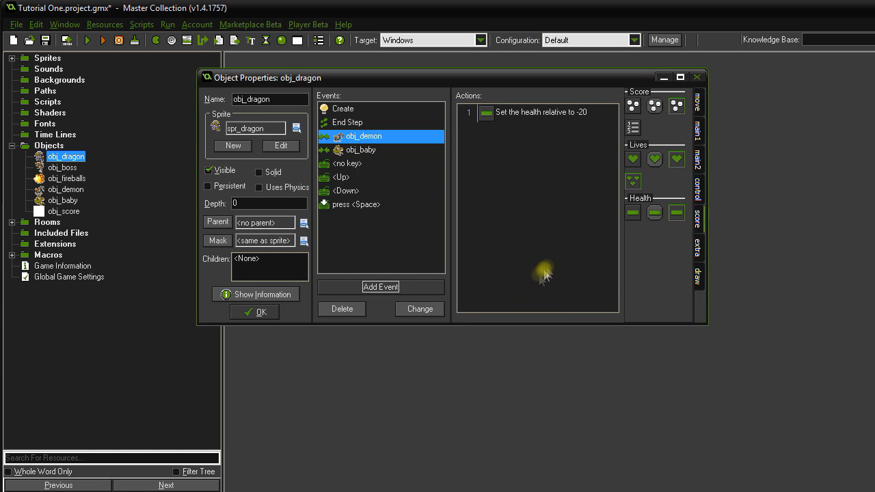
# Add a Destroy Instance action applied to Other in the obj_demon collision event.
pyautogui.click(701, 190)
pyautogui.click(697, 159)
pyautogui.click(698, 134)
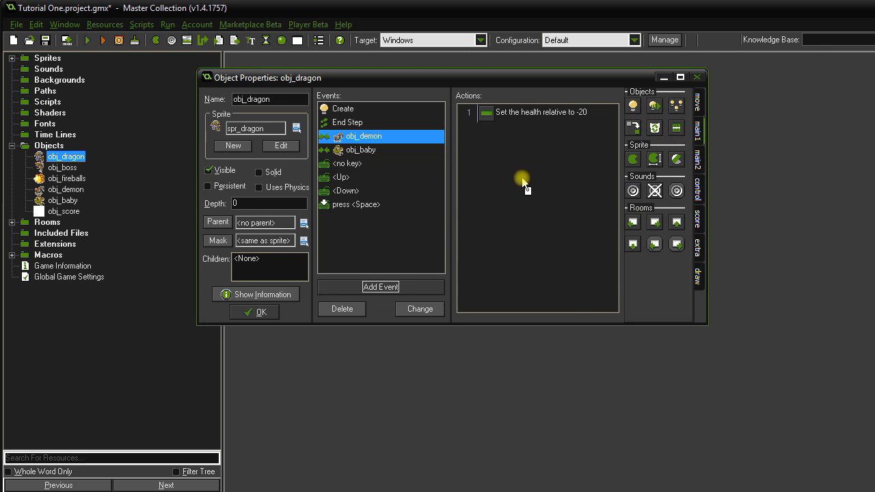
pyautogui.moveTo(522, 177); pyautogui.dragTo(522, 177)
pyautogui.click(410, 182)
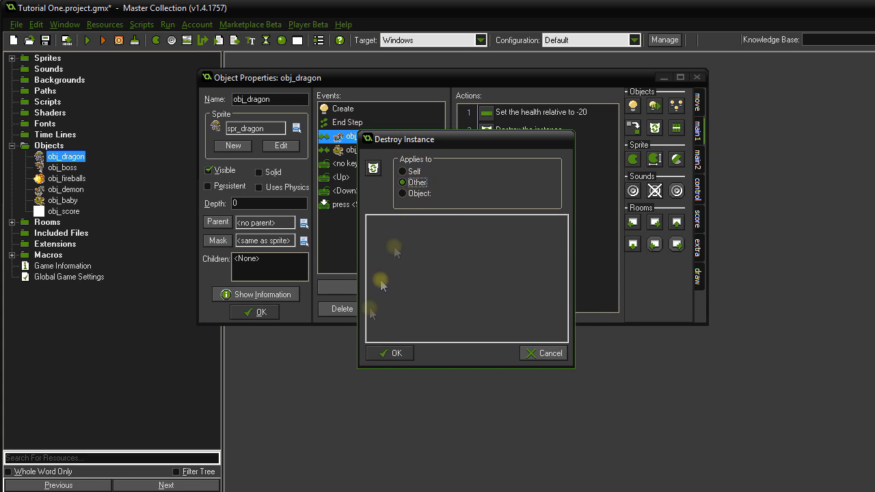
pyautogui.click(391, 353)
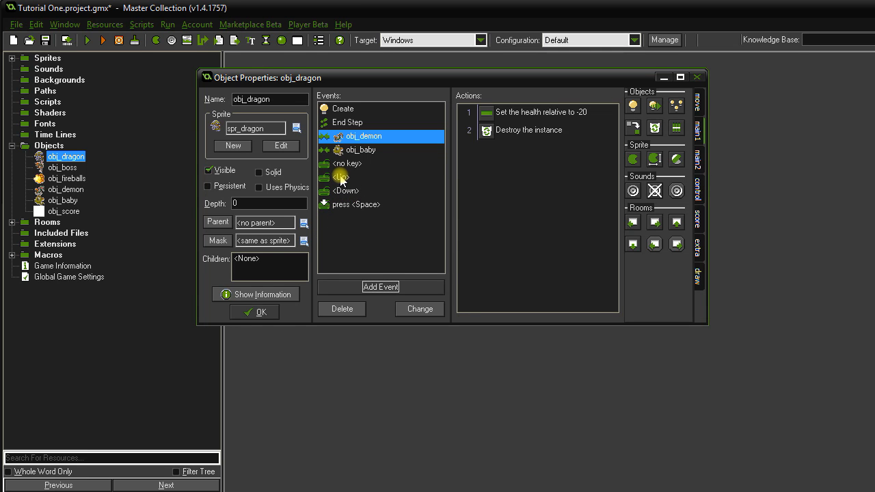
# Add a Draw event to obj_dragon and put a Draw Self action in it.
pyautogui.click(375, 288)
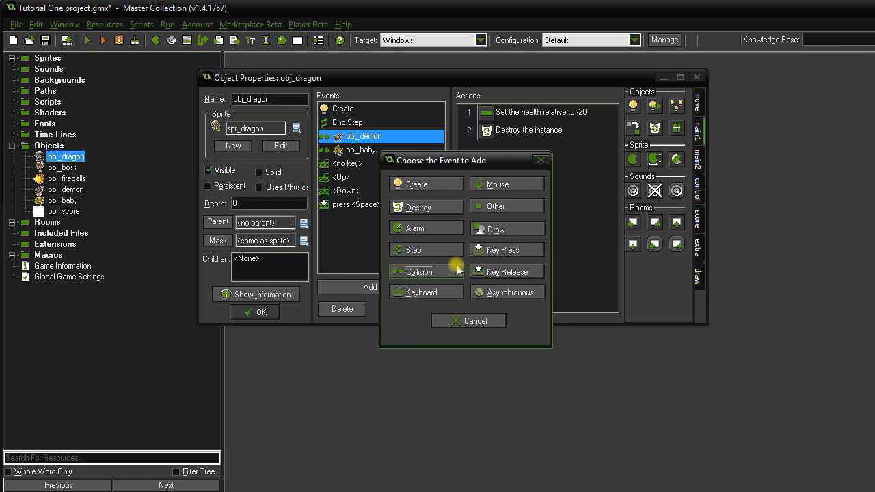
pyautogui.click(496, 232)
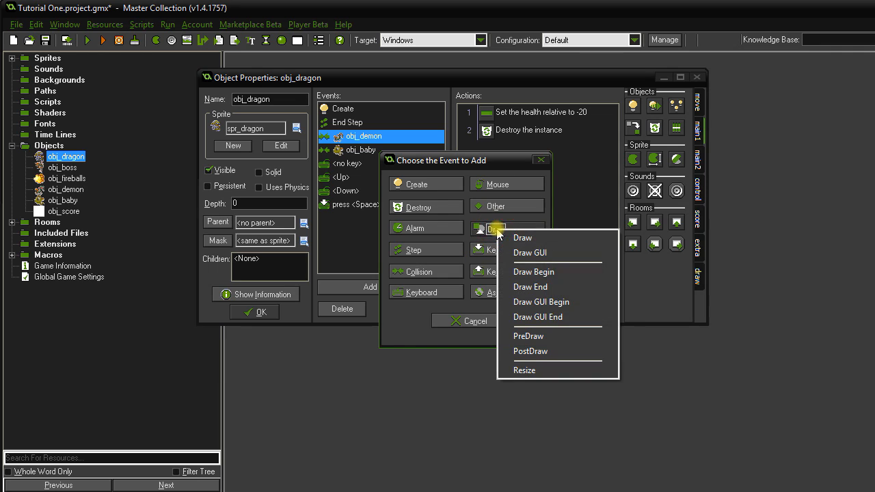
pyautogui.click(540, 239)
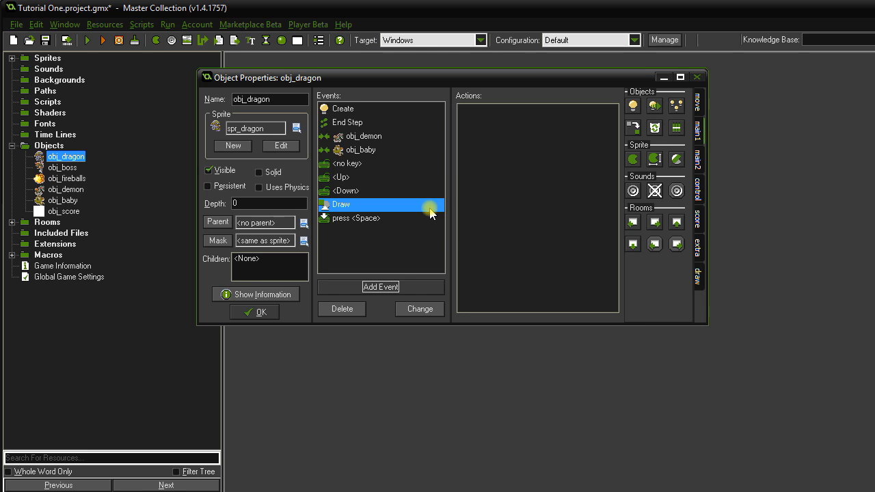
pyautogui.click(695, 276)
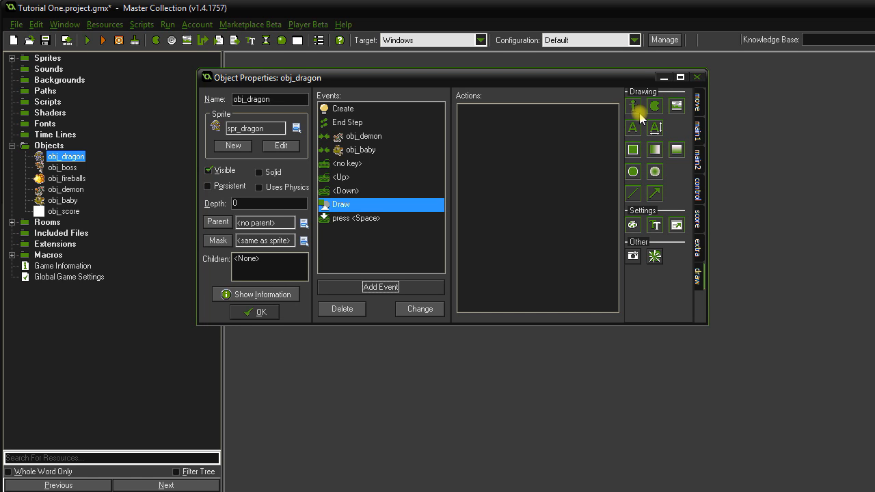
pyautogui.moveTo(633, 114); pyautogui.dragTo(550, 182)
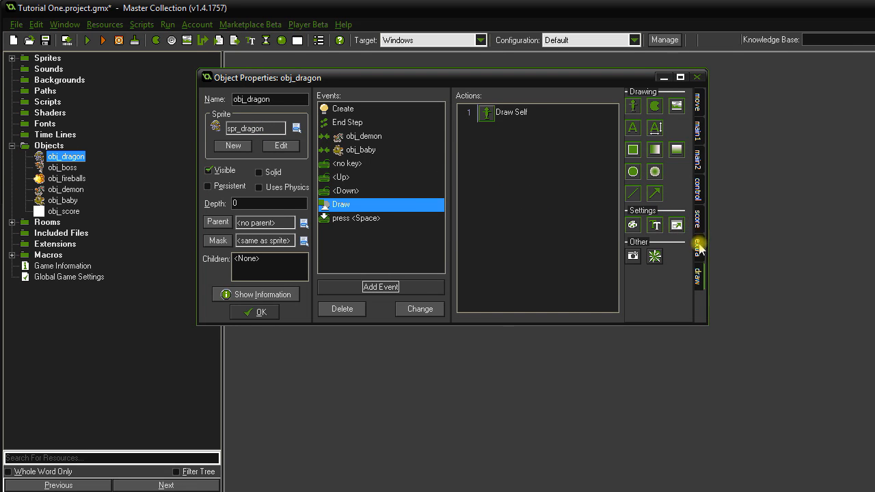
# Add a Draw Health action to the Draw event with x1 120, y1 450, x2 520 and y2 460.
pyautogui.click(699, 275)
pyautogui.click(697, 246)
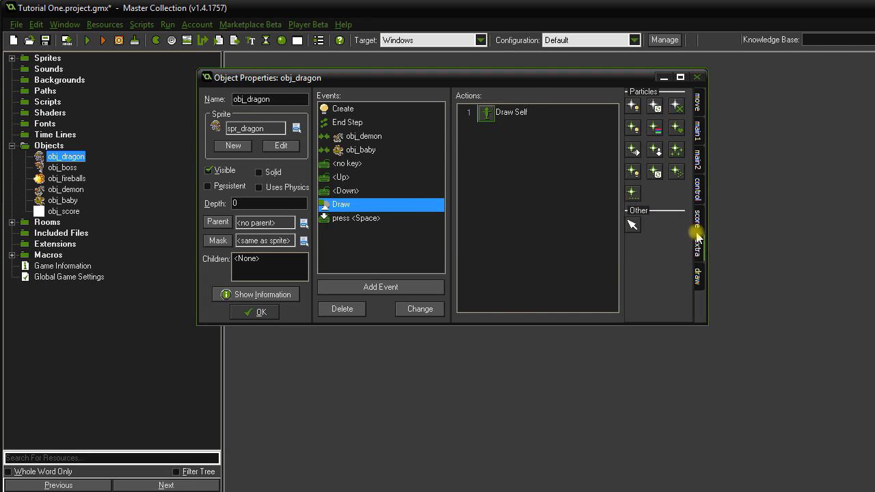
pyautogui.click(700, 195)
pyautogui.click(697, 218)
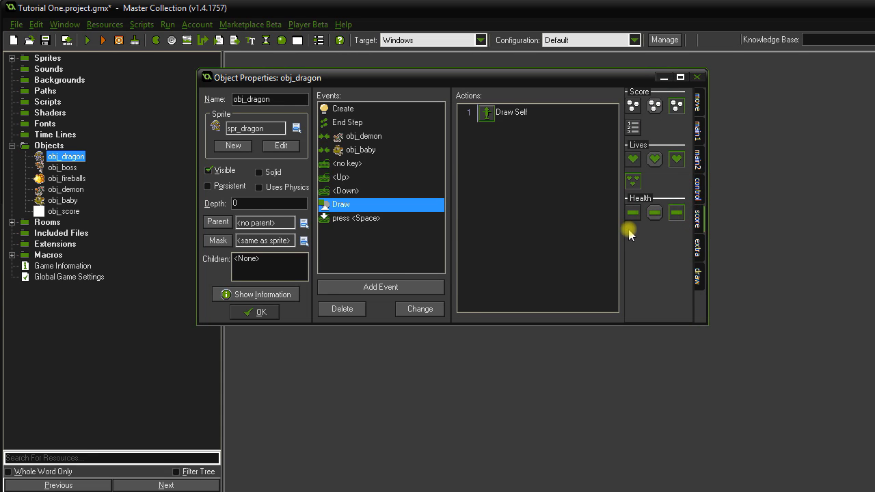
pyautogui.moveTo(671, 214)
pyautogui.mouseDown()
pyautogui.moveTo(675, 208)
pyautogui.moveTo(533, 182)
pyautogui.mouseUp()
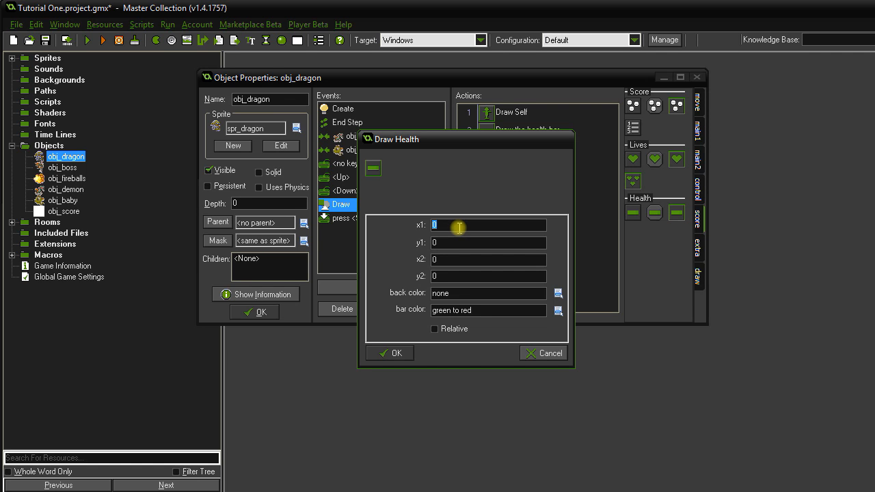
pyautogui.write('120')
pyautogui.press('Tab')
pyautogui.write('4')
# Set the health bar's back color to red with a green to red bar color, and accept the obj_dragon changes.
pyautogui.click(451, 294)
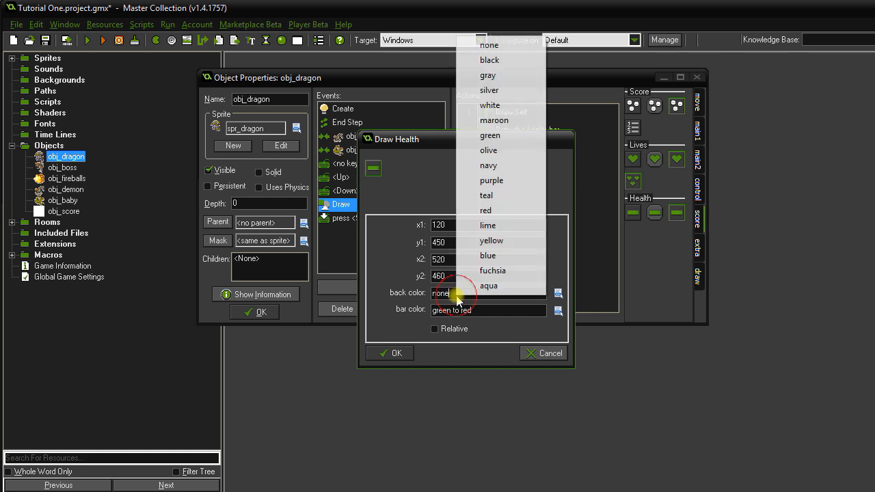
pyautogui.click(493, 209)
pyautogui.click(502, 312)
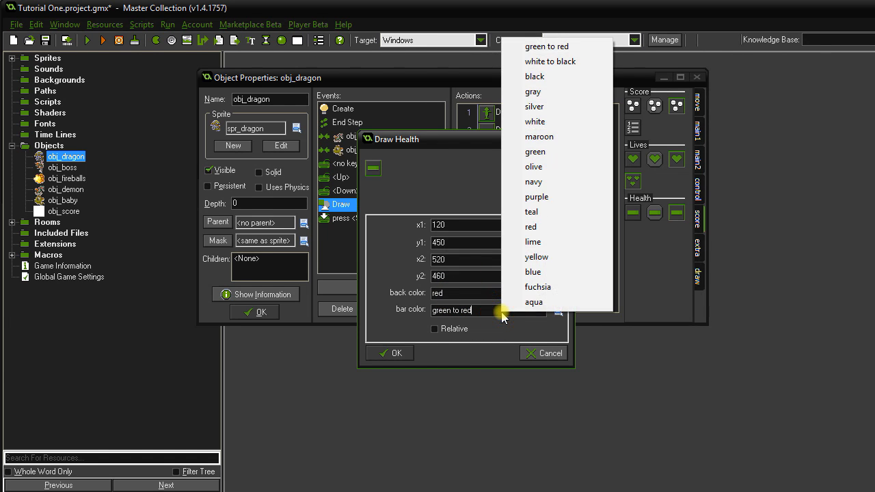
pyautogui.click(407, 315)
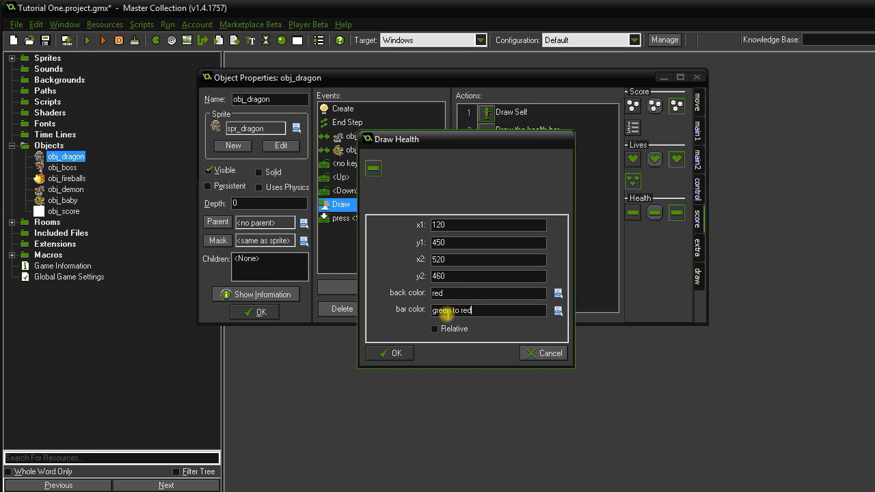
pyautogui.click(395, 354)
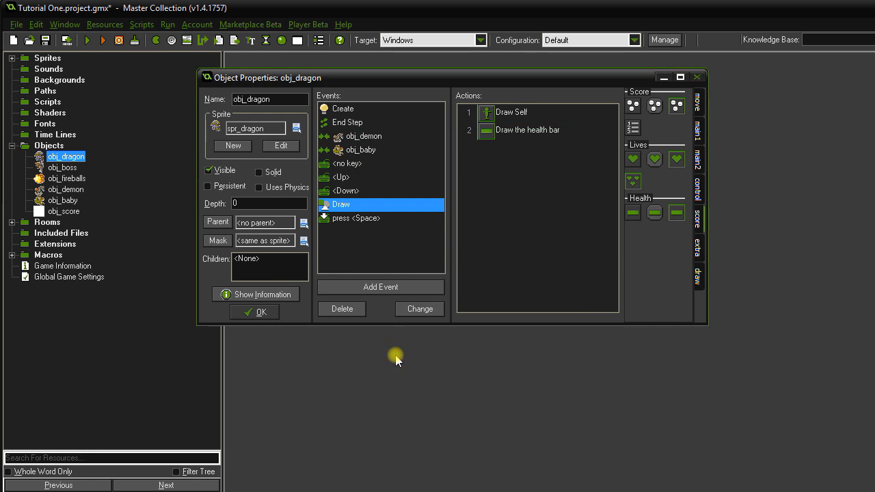
pyautogui.click(260, 312)
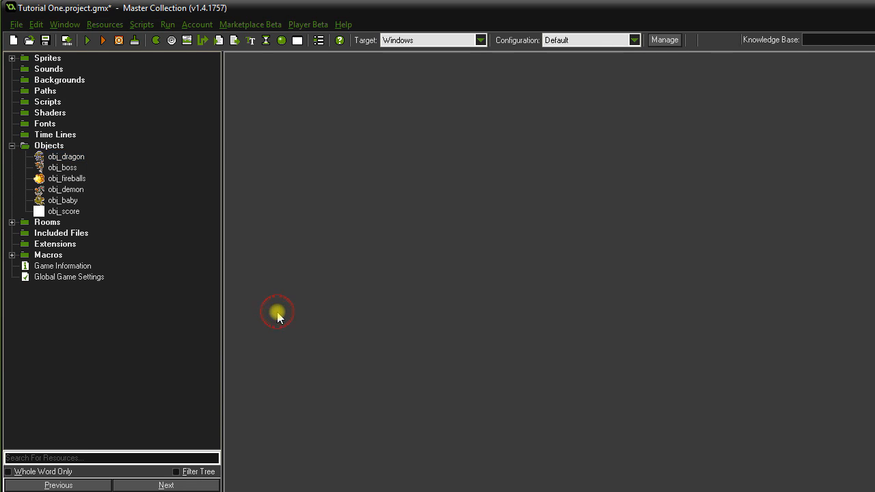
# Run the game and steer the dragon up and down among the demons and babies to test the health bar.
pyautogui.click(89, 41)
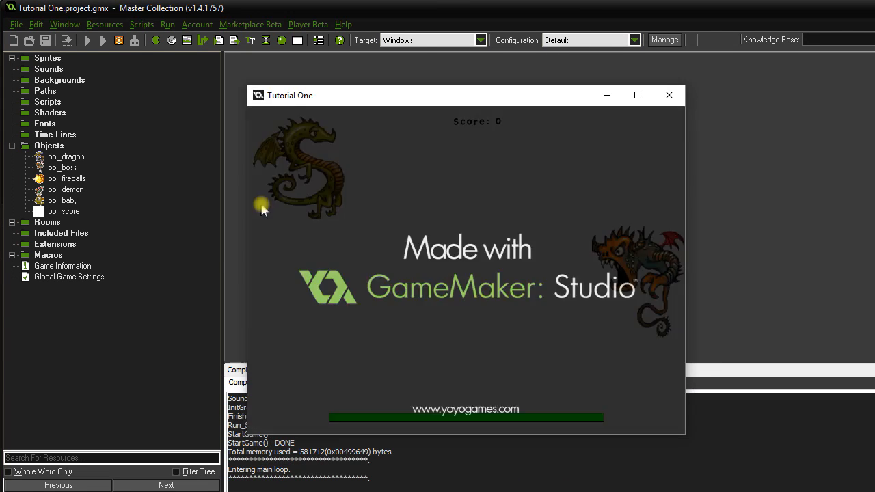
pyautogui.press('Up')
pyautogui.press('Down')
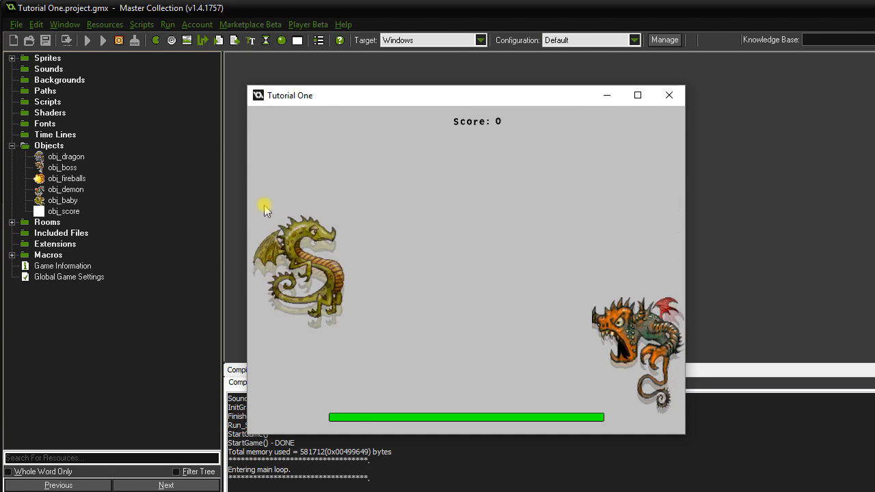
pyautogui.press('Down')
pyautogui.press('Up')
pyautogui.press('Up')
pyautogui.press('Down')
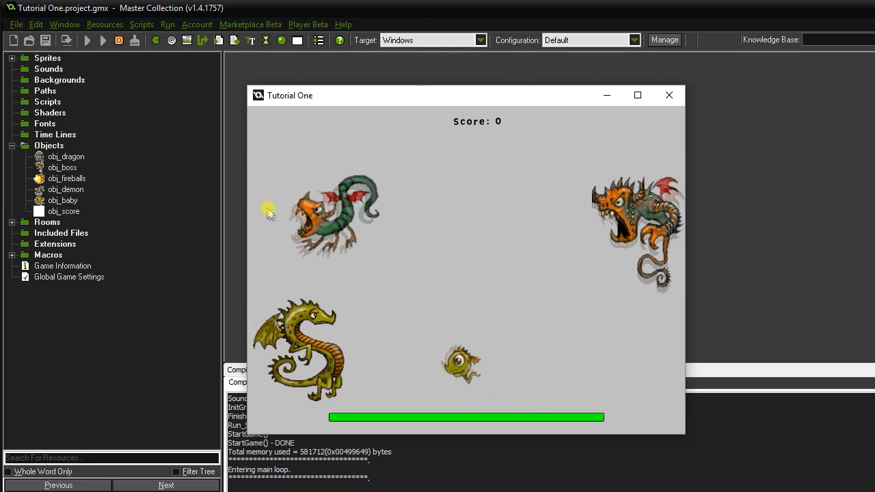
pyautogui.press('Up')
pyautogui.press('Up')
pyautogui.press('Down')
pyautogui.press('Up')
pyautogui.press('Down')
pyautogui.press('Up')
pyautogui.press('Down')
pyautogui.press('Up')
pyautogui.press('Down')
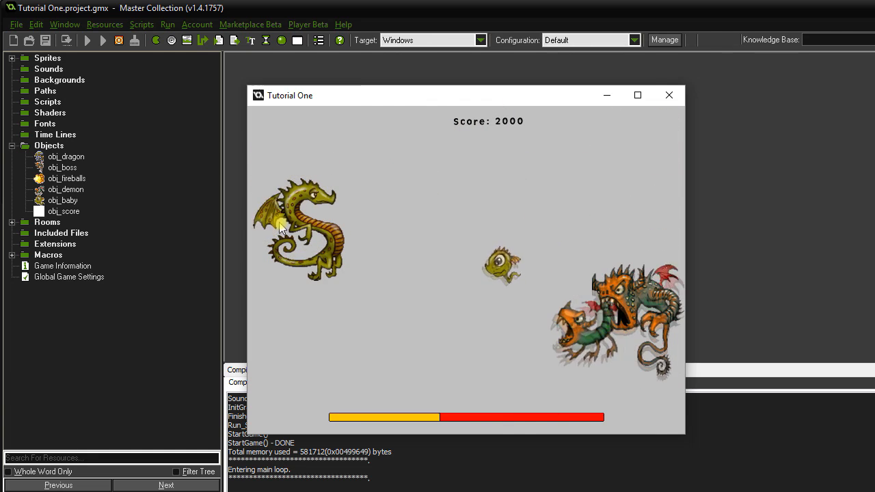
# Keep steering the dragon up and down among the demons and babies until its health runs out, and close the game.
pyautogui.press('Up')
pyautogui.press('Down')
pyautogui.press('Down')
pyautogui.press('Up')
pyautogui.press('Down')
pyautogui.press('Up')
pyautogui.press('Down')
pyautogui.press('Up')
pyautogui.press('Down')
pyautogui.press('Down')
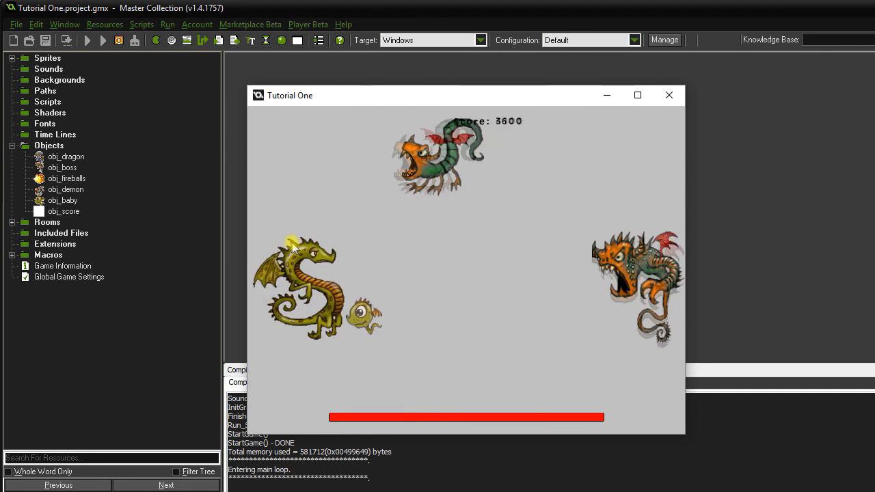
pyautogui.press('Down')
pyautogui.press('Up')
pyautogui.press('Up')
pyautogui.press('Down')
pyautogui.press('Up')
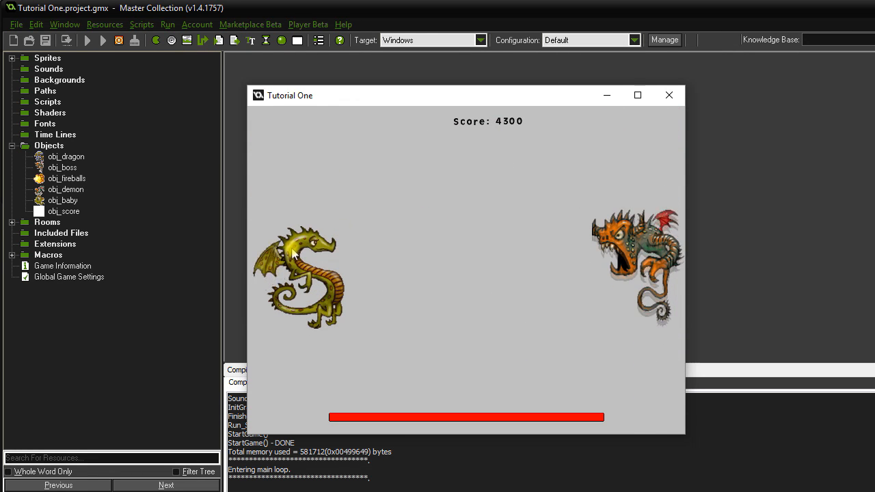
pyautogui.click(670, 95)
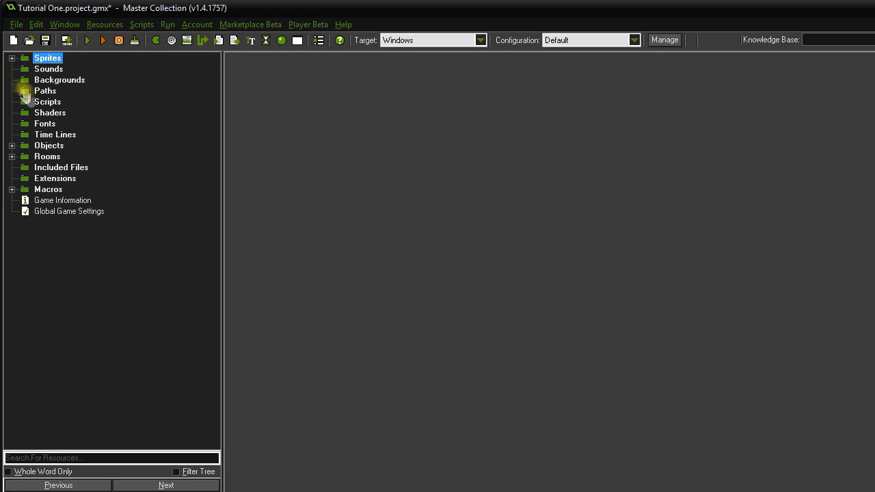
# Create a new sprite and name it spr_evil_baby.
pyautogui.click(12, 58)
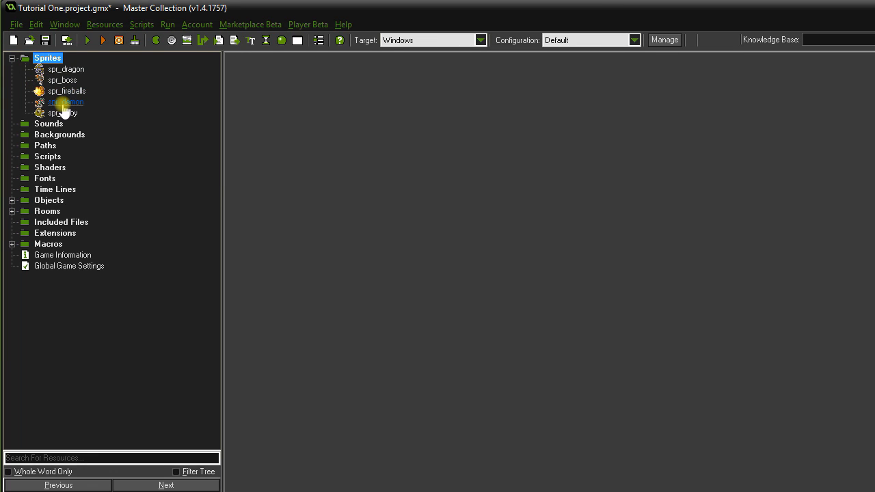
pyautogui.rightClick(56, 58)
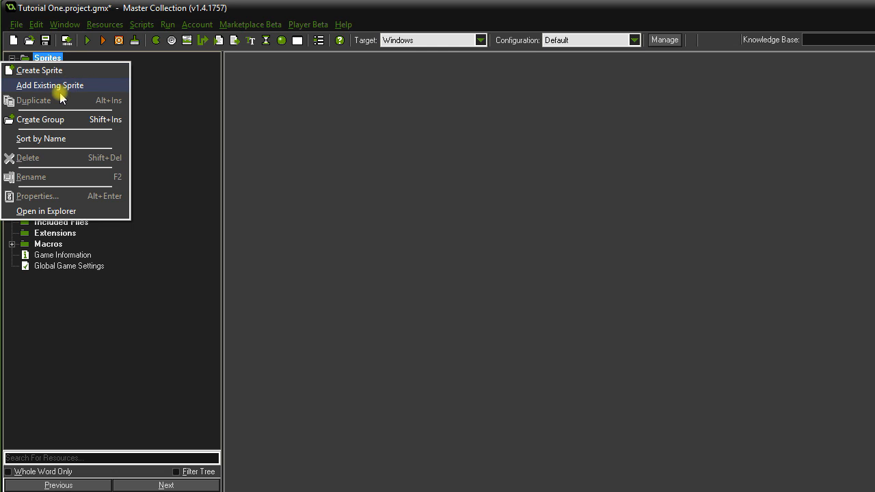
pyautogui.click(64, 74)
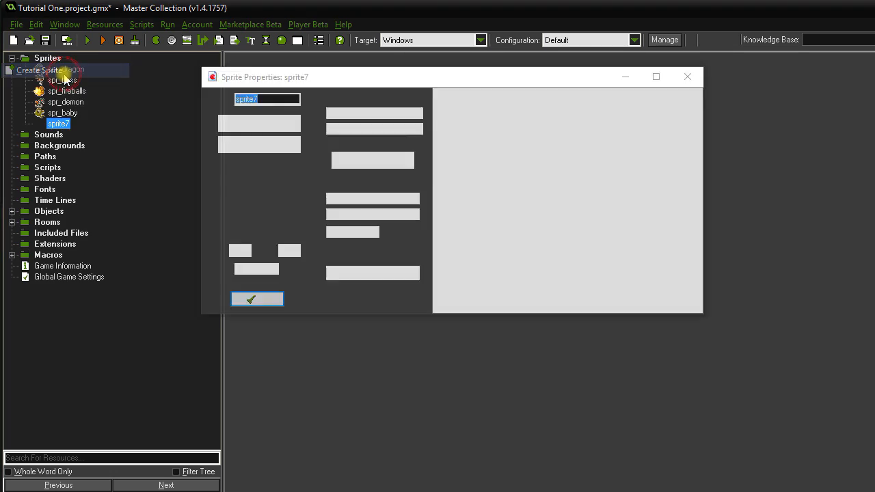
pyautogui.rightClick(61, 91)
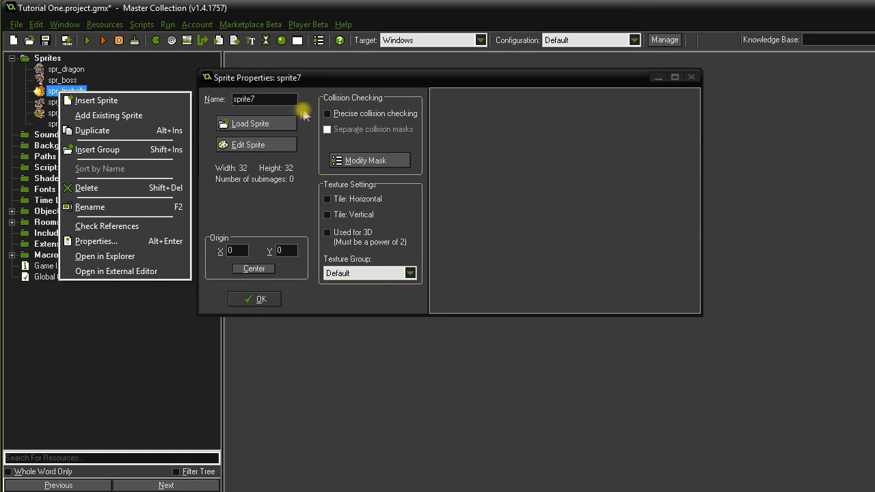
pyautogui.click(280, 98)
pyautogui.moveTo(253, 98); pyautogui.dragTo(230, 99)
pyautogui.write('s')
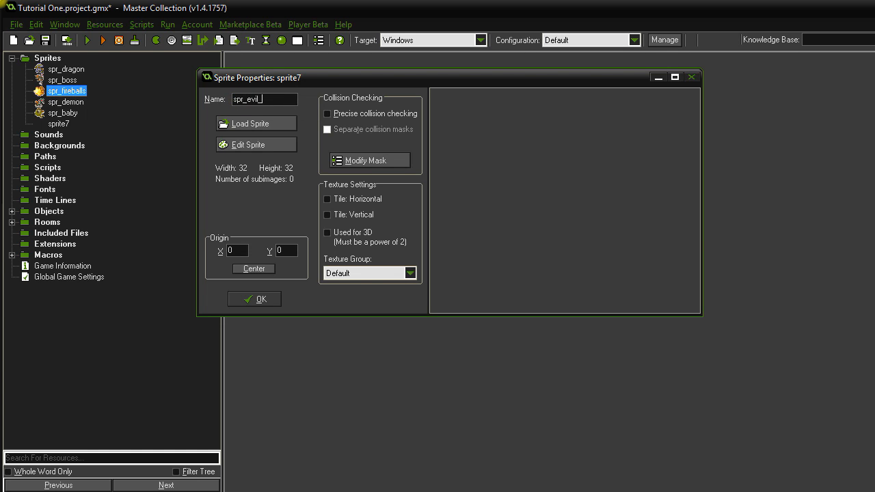
# Load the evil baby image into spr_evil_baby and accept the sprite.
pyautogui.click(250, 123)
pyautogui.doubleClick(328, 243)
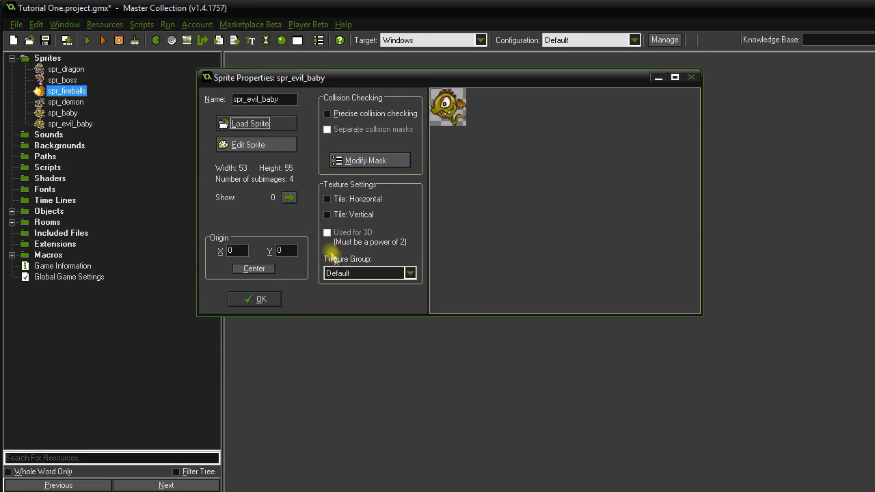
pyautogui.click(254, 298)
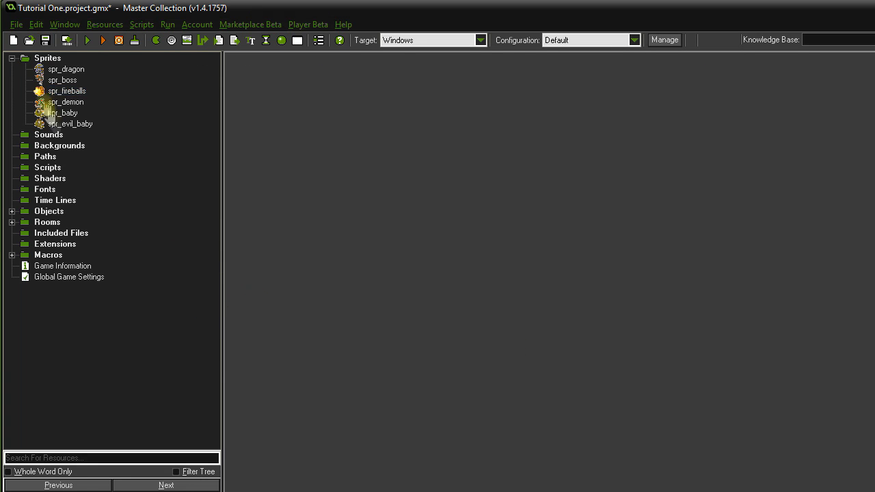
# Duplicate obj_baby as a new object named obj_evil_baby and assign it the spr_evil_baby sprite.
pyautogui.click(11, 58)
pyautogui.click(11, 145)
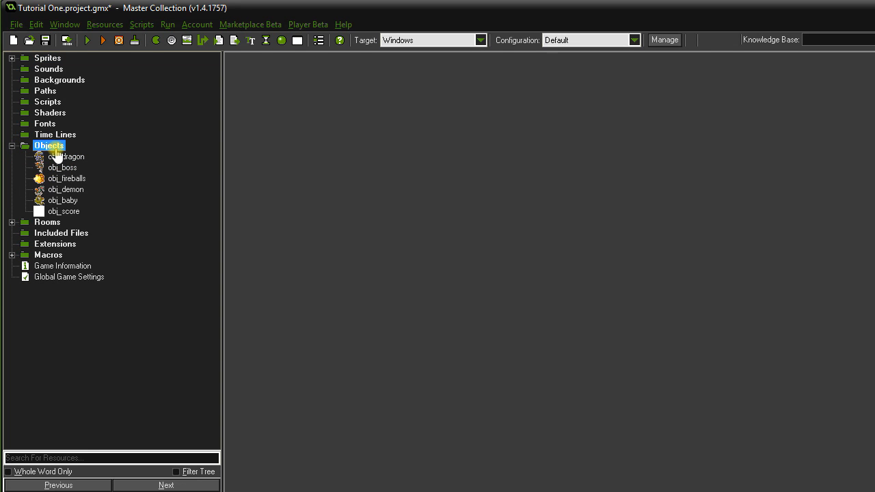
pyautogui.rightClick(57, 154)
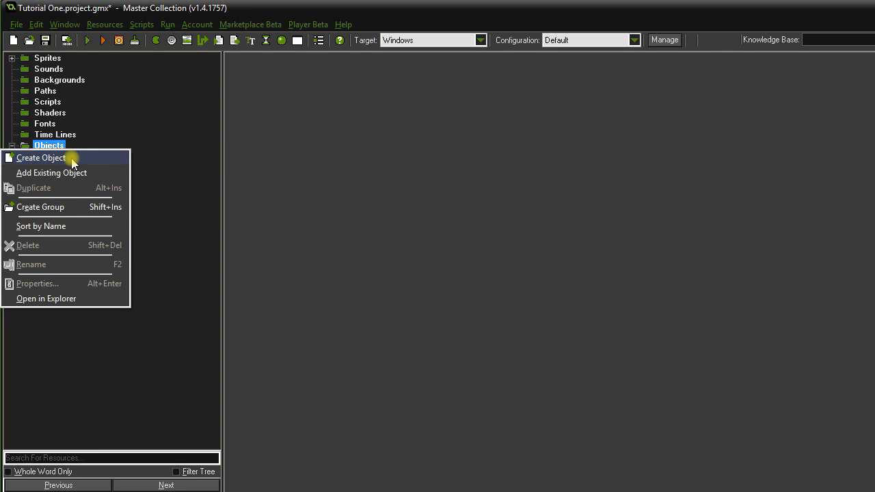
pyautogui.click(176, 167)
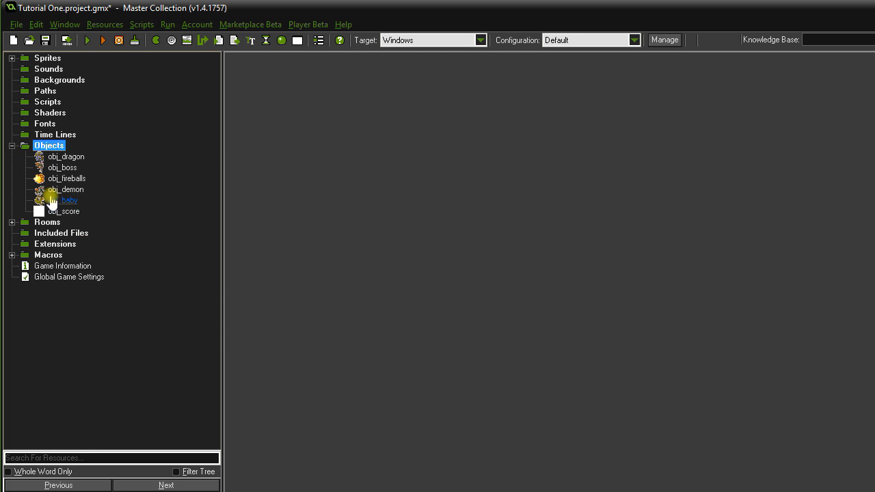
pyautogui.click(63, 200)
pyautogui.rightClick(64, 201)
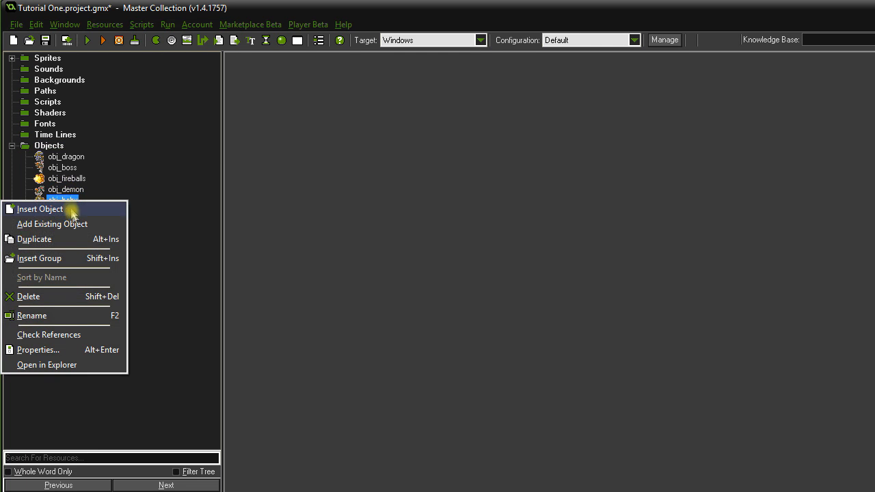
pyautogui.click(39, 237)
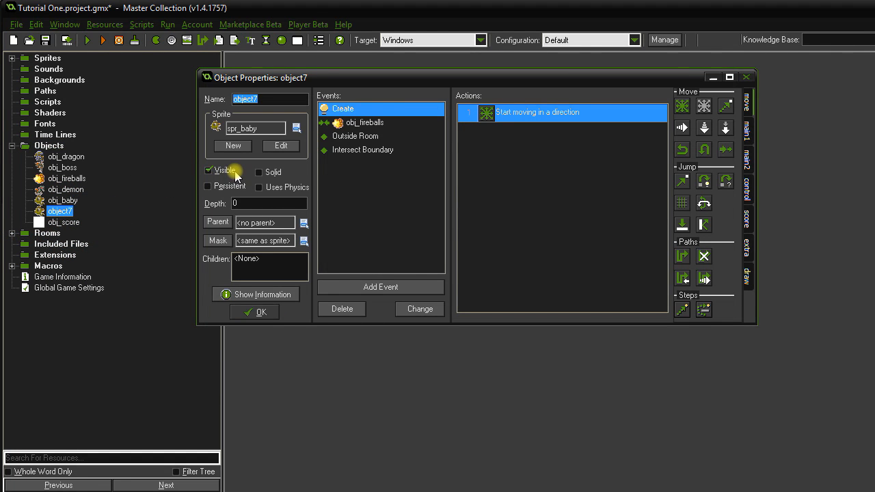
pyautogui.write('ob')
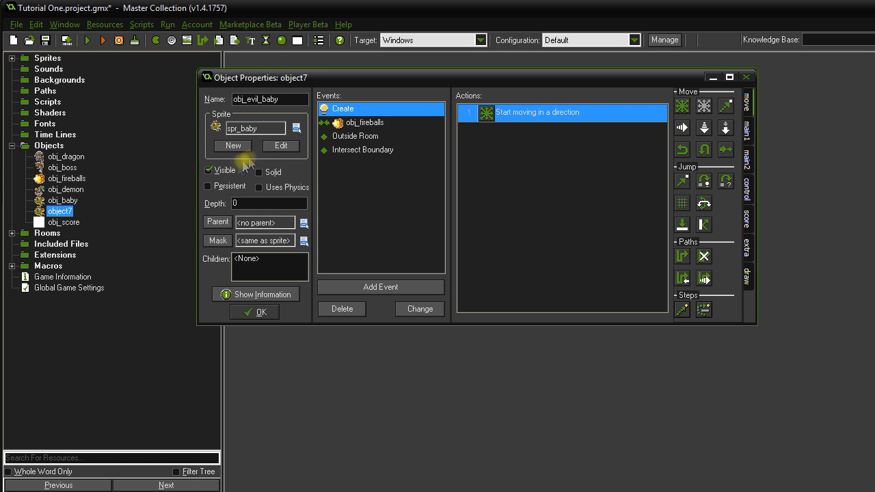
pyautogui.click(269, 133)
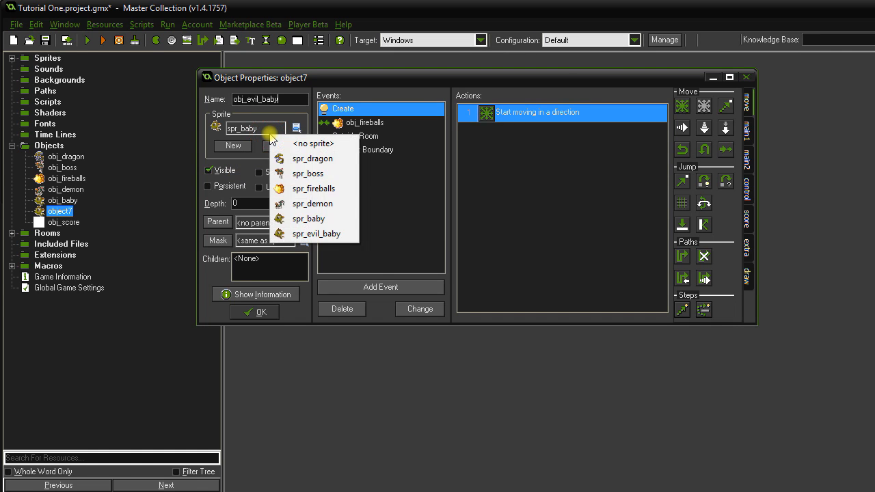
pyautogui.click(305, 235)
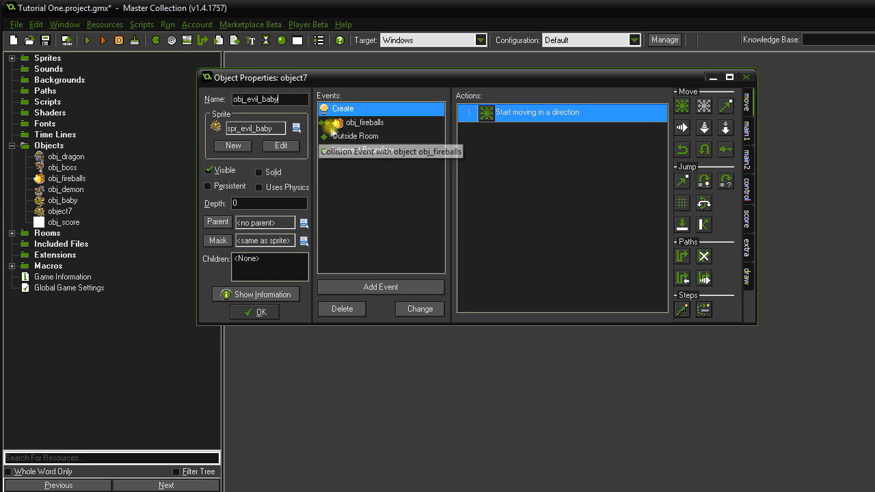
# Check obj_evil_baby's Create movement action and set the score action in its obj_fireballs collision to 500, relative.
pyautogui.doubleClick(513, 113)
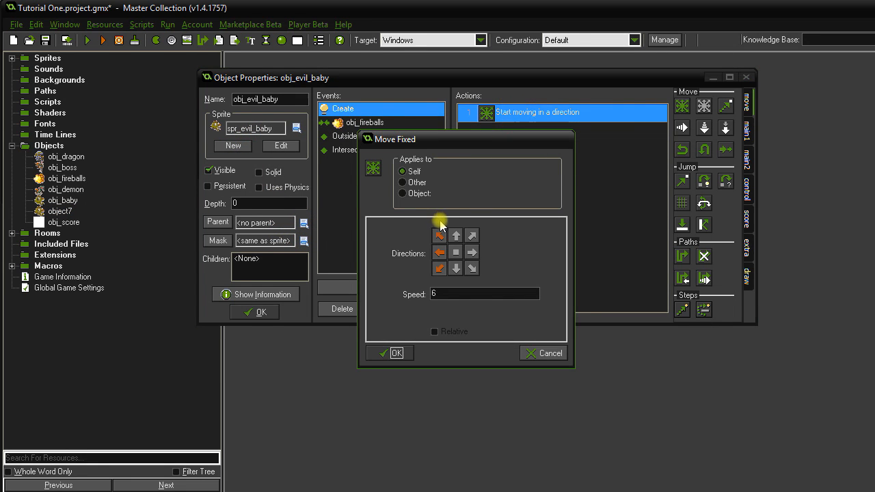
pyautogui.click(393, 352)
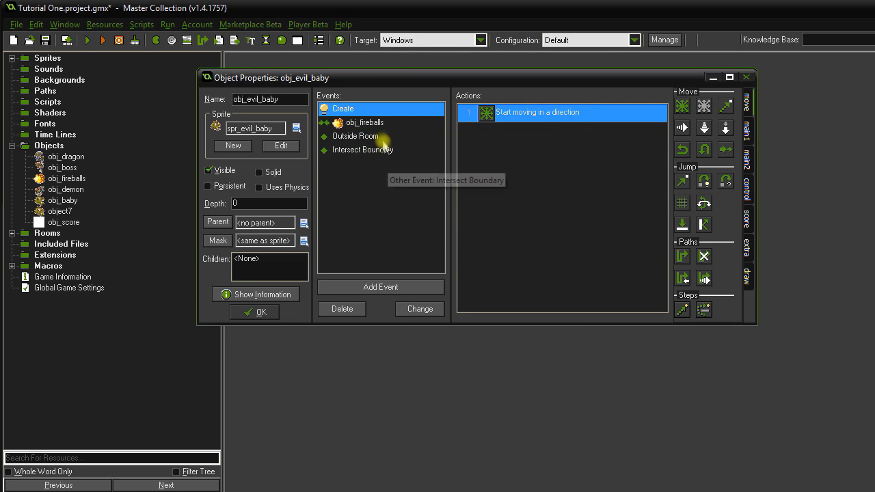
pyautogui.click(375, 124)
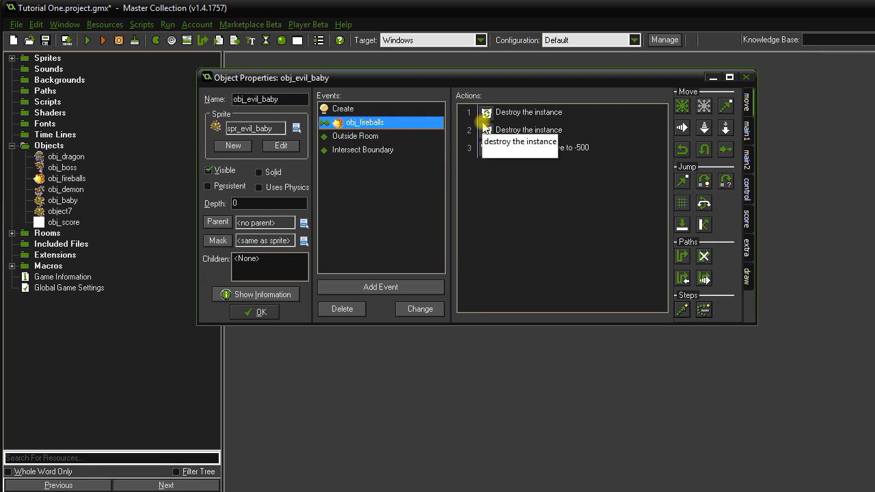
pyautogui.click(514, 115)
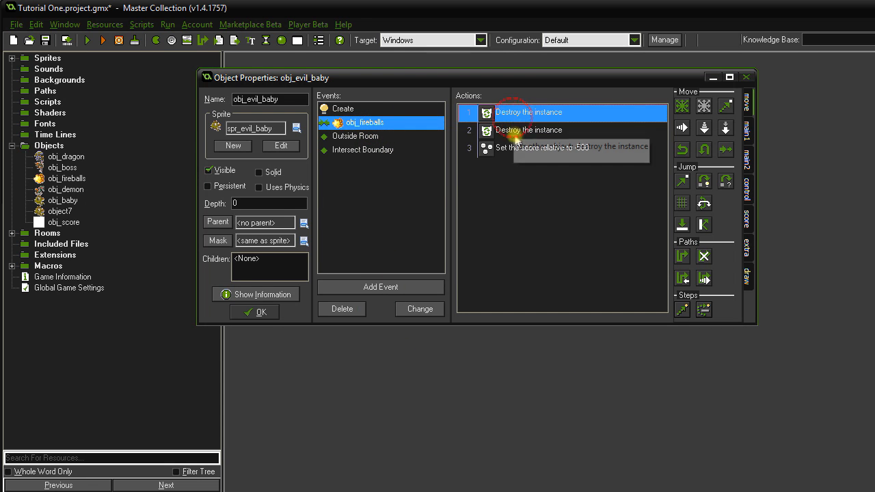
pyautogui.click(521, 132)
pyautogui.doubleClick(522, 151)
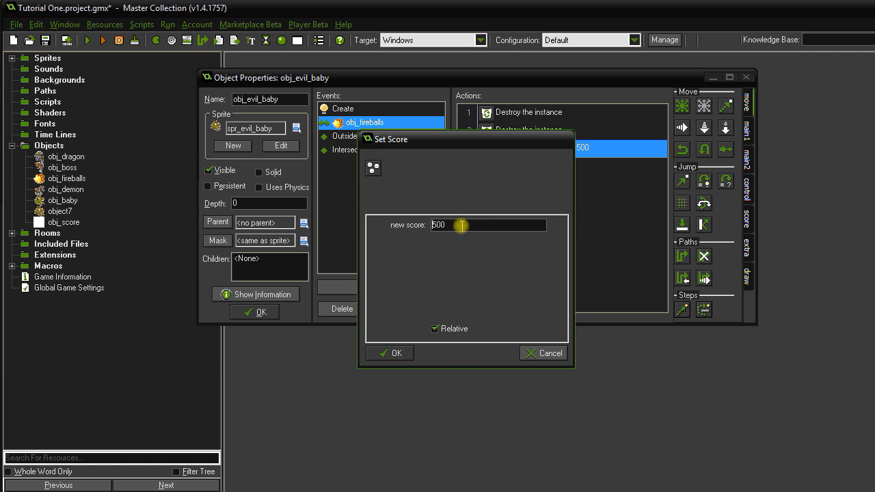
pyautogui.click(398, 353)
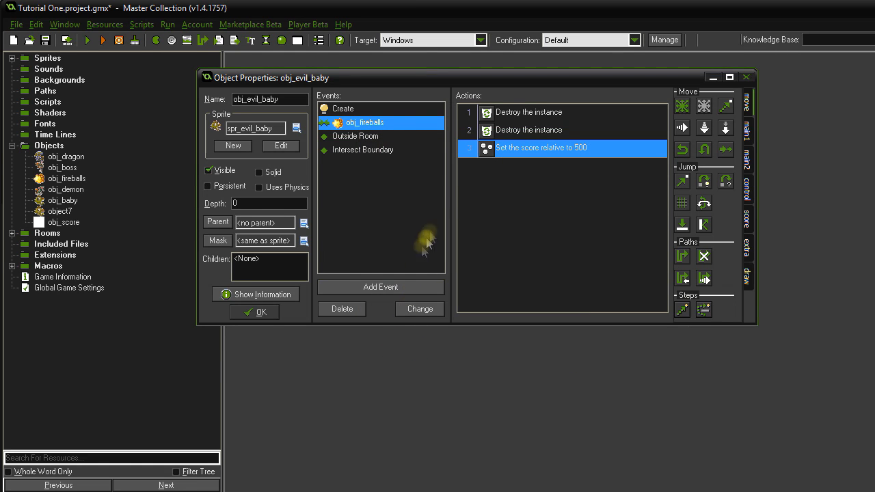
# Review obj_evil_baby's Outside Room and Intersect Boundary actions and accept the object.
pyautogui.click(344, 137)
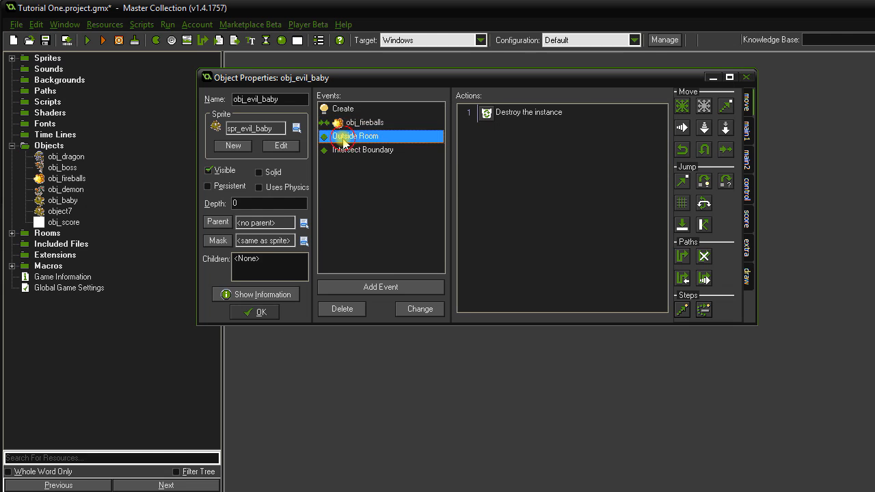
pyautogui.click(358, 150)
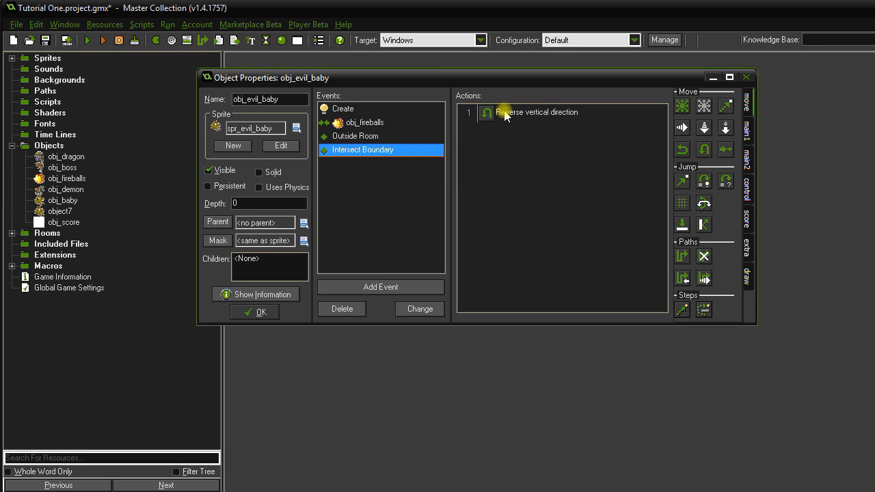
pyautogui.click(253, 311)
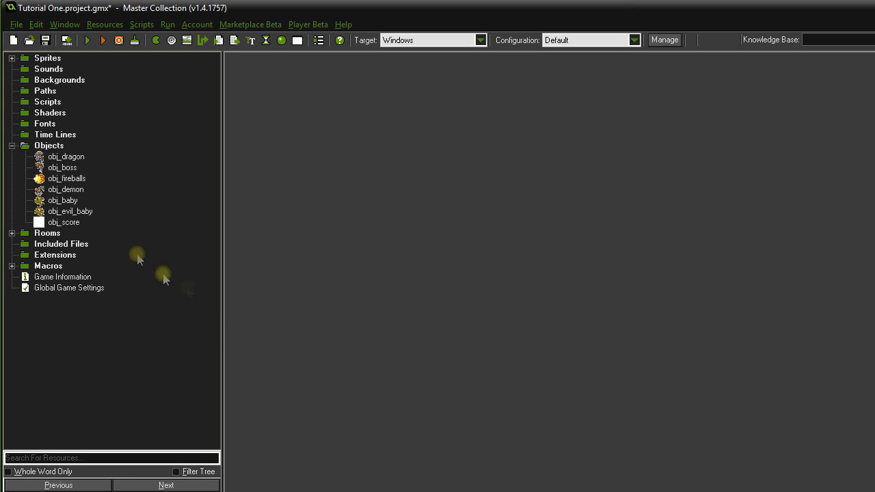
# Add a collision event with obj_evil_baby to obj_dragon.
pyautogui.doubleClick(72, 160)
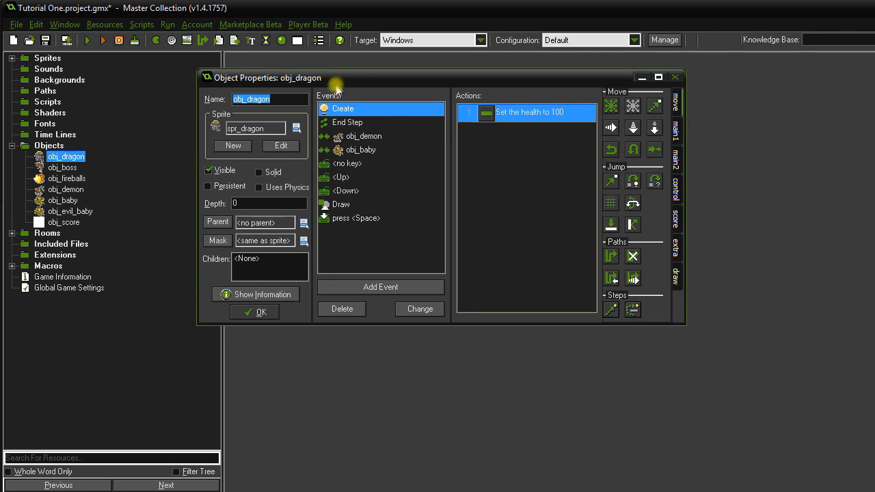
pyautogui.click(370, 287)
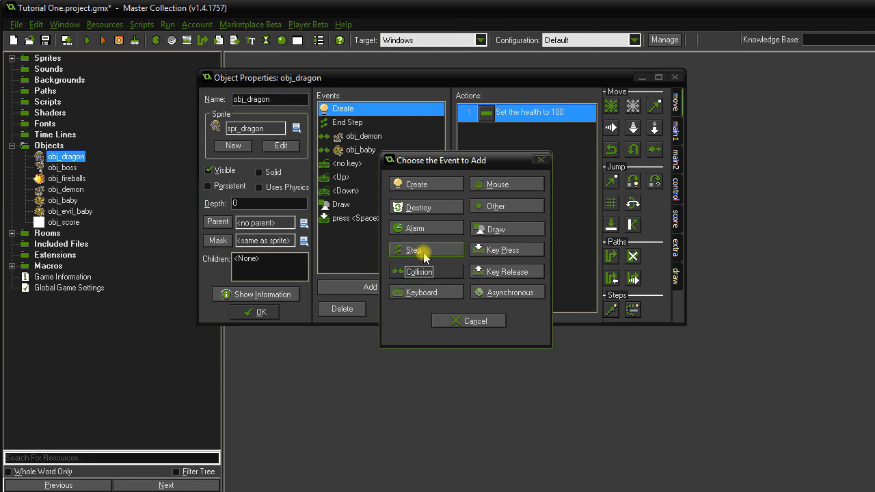
pyautogui.click(427, 272)
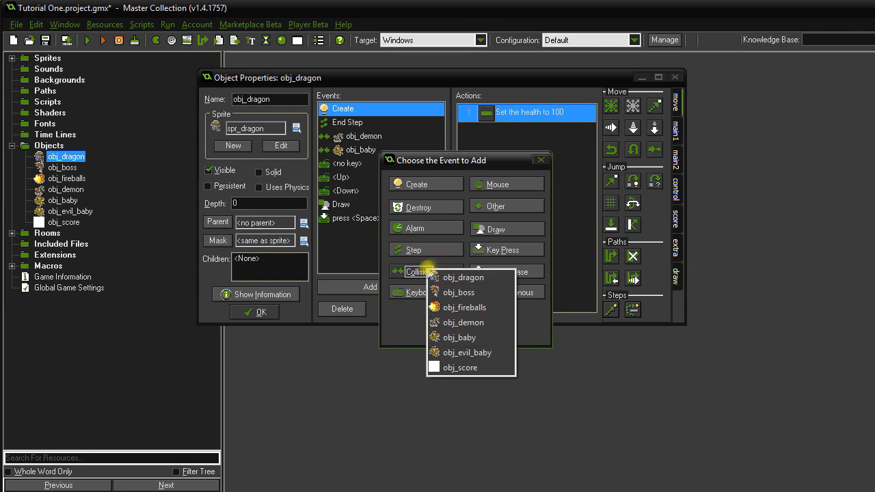
pyautogui.click(471, 352)
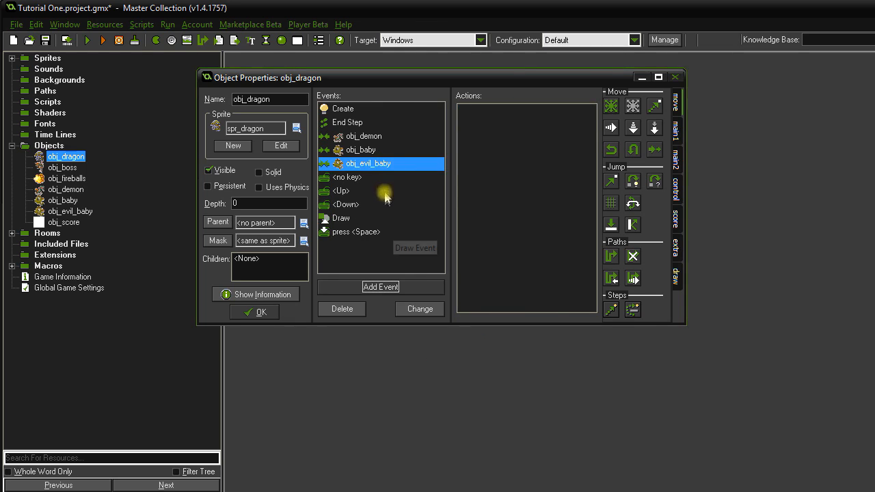
# In obj_dragon's obj_evil_baby collision, add a Set Score action of -500 and a Set Health action of -20, both relative.
pyautogui.click(368, 150)
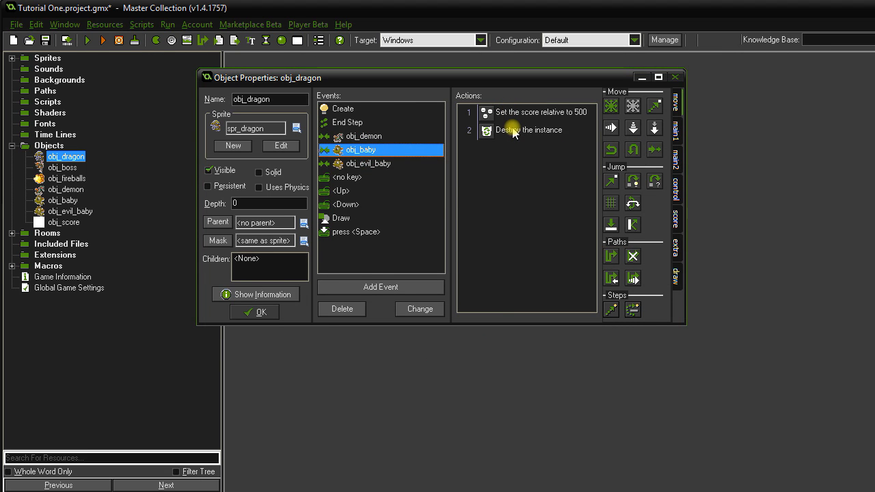
pyautogui.click(360, 165)
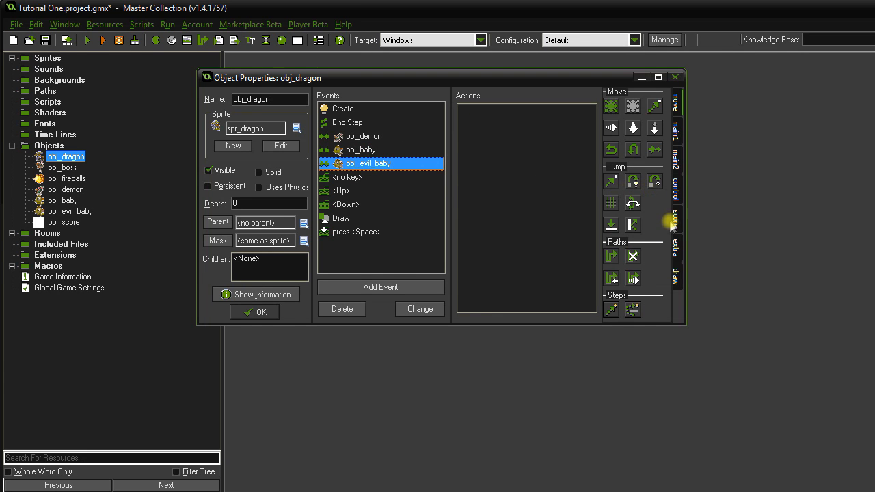
pyautogui.click(677, 219)
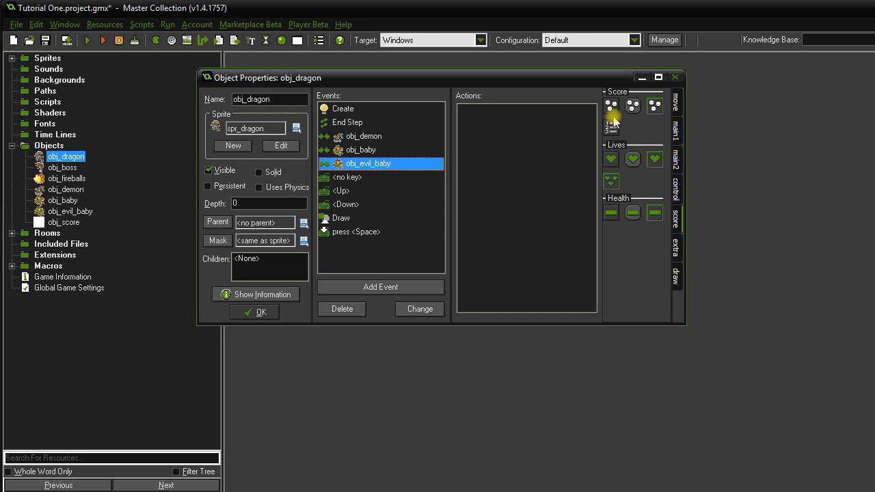
pyautogui.moveTo(554, 139); pyautogui.dragTo(554, 139)
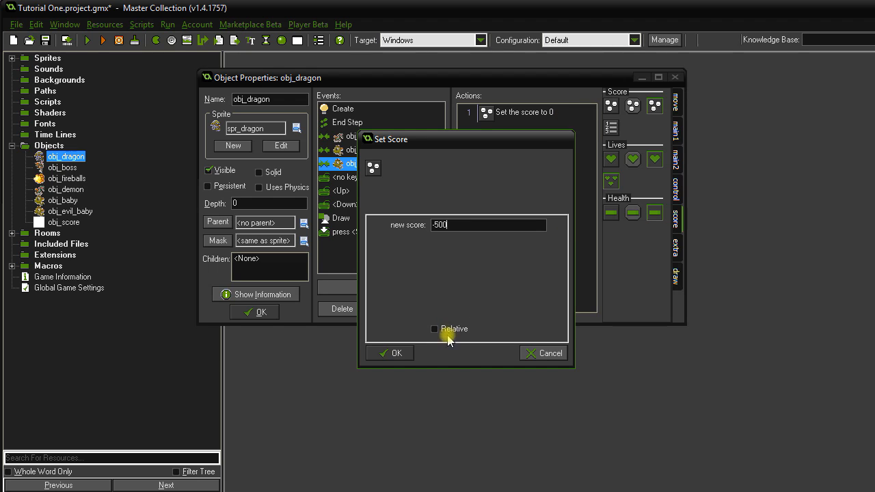
pyautogui.click(395, 353)
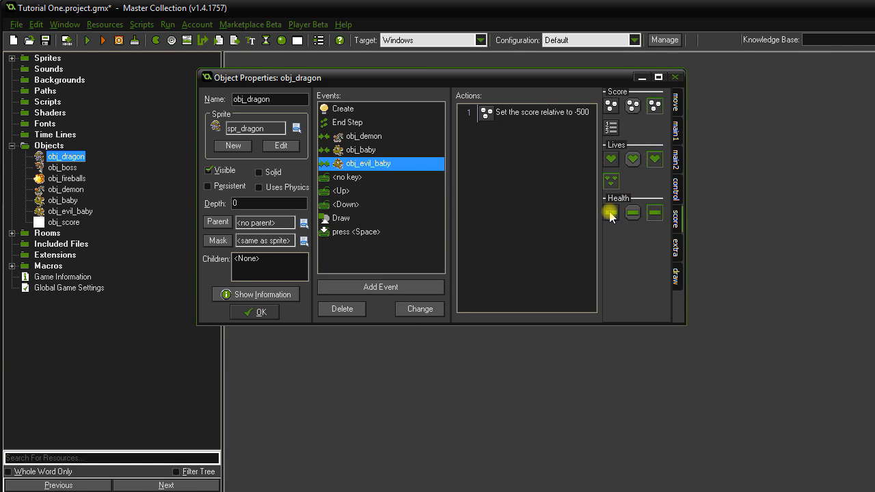
pyautogui.moveTo(610, 214); pyautogui.dragTo(531, 182)
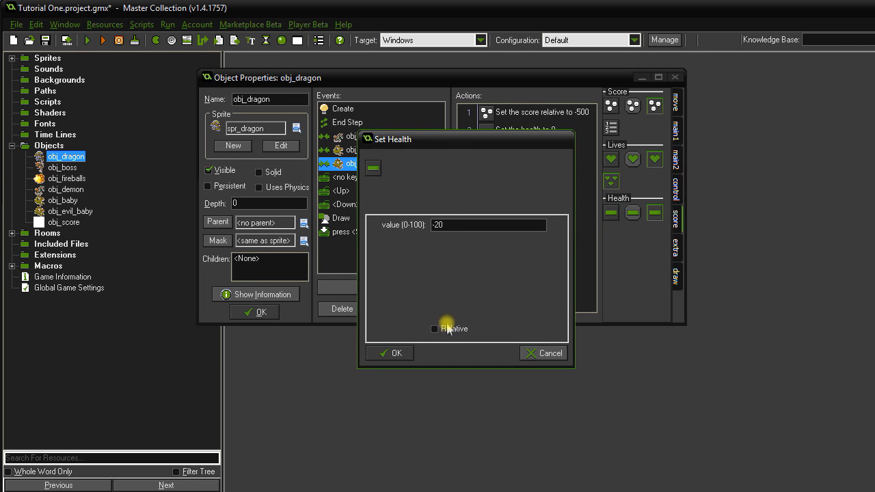
pyautogui.click(392, 353)
# Add a Destroy Instance action applied to Other in obj_dragon's obj_evil_baby collision and accept the object.
pyautogui.click(682, 160)
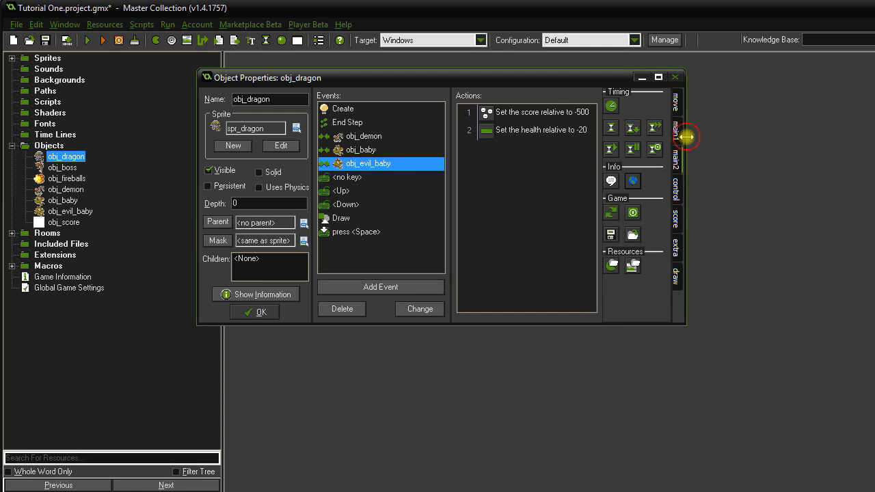
pyautogui.click(680, 132)
pyautogui.moveTo(633, 128); pyautogui.dragTo(565, 183)
pyautogui.click(409, 183)
pyautogui.click(389, 353)
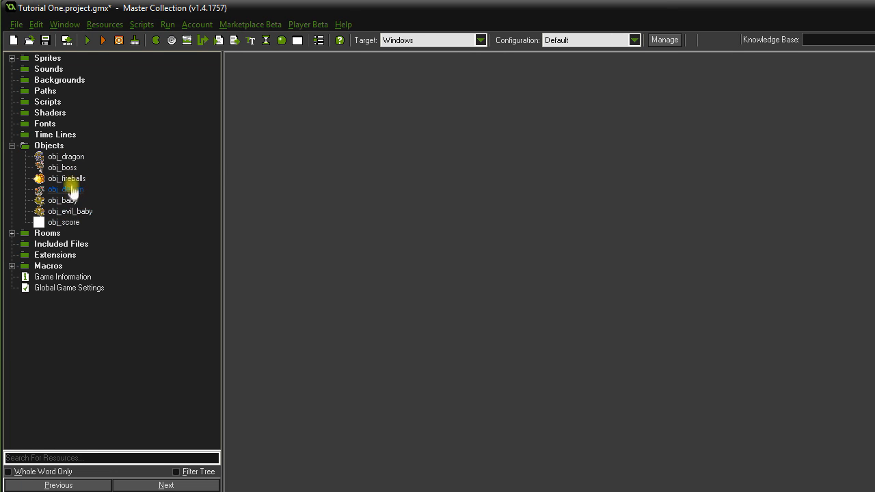
# Add a third Test Chance action with 80 sides at the end of obj_boss's Step event.
pyautogui.doubleClick(71, 172)
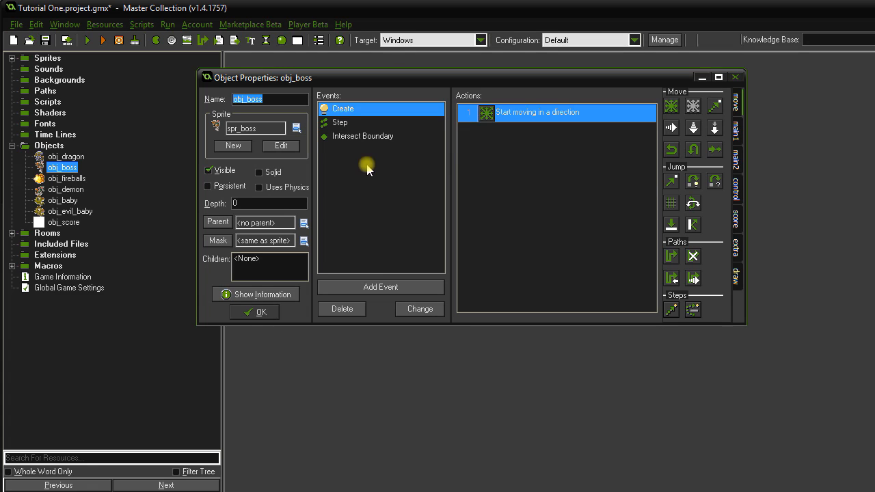
pyautogui.click(346, 125)
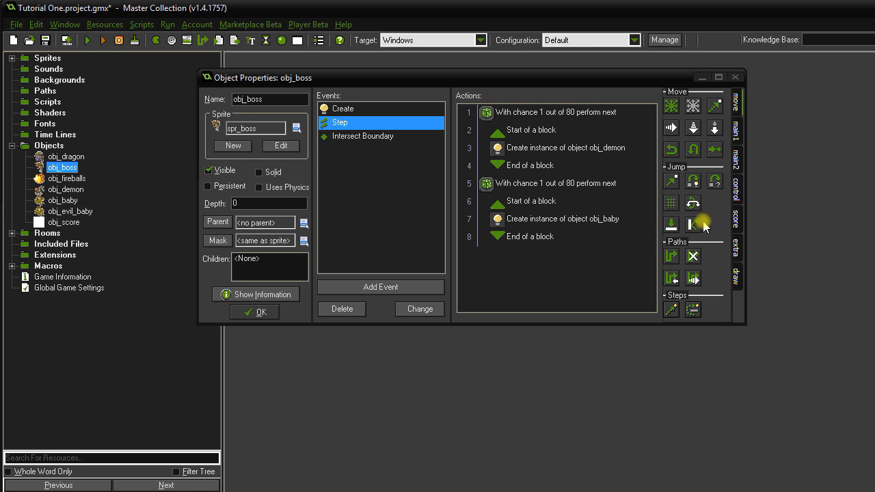
pyautogui.click(737, 159)
pyautogui.click(737, 130)
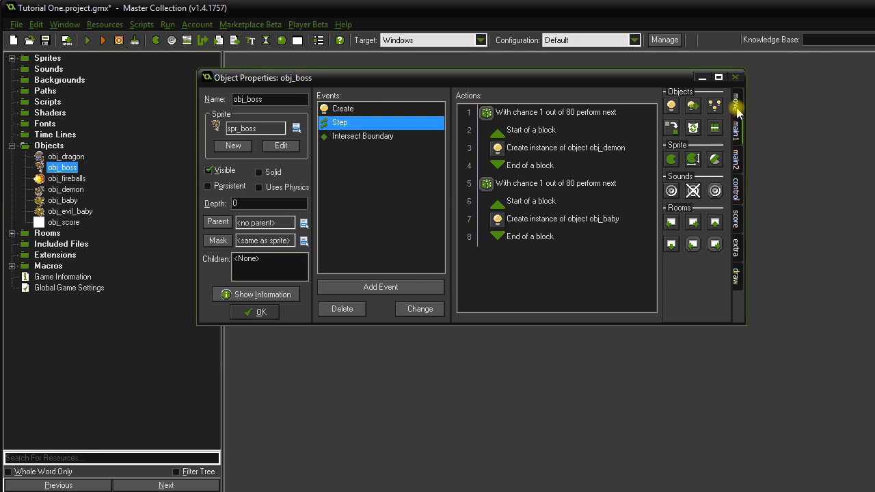
pyautogui.click(737, 190)
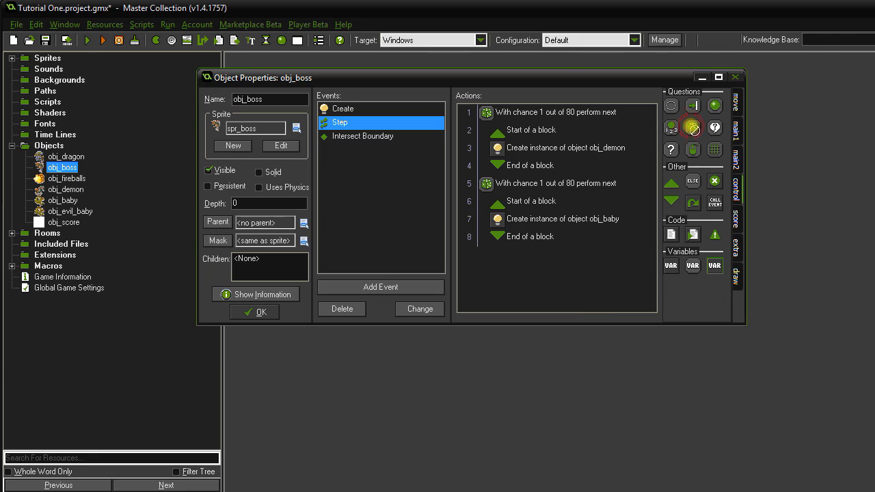
pyautogui.moveTo(693, 128); pyautogui.dragTo(529, 263)
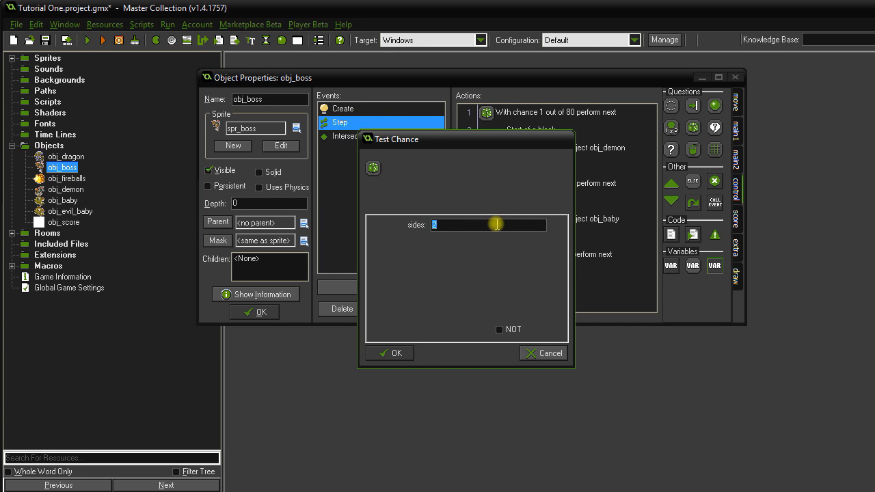
pyautogui.write('80')
pyautogui.click(391, 354)
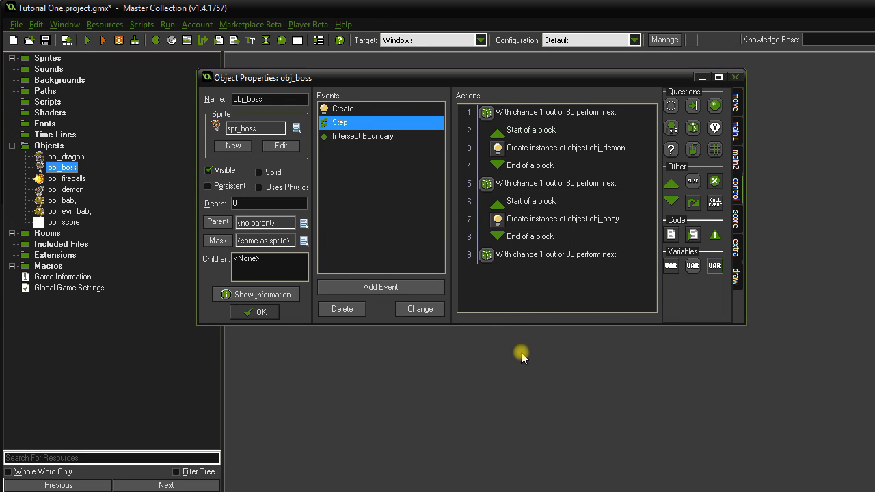
# Add a start and an end of block below the new chance test in obj_boss's Step event.
pyautogui.moveTo(581, 272); pyautogui.dragTo(580, 272)
pyautogui.moveTo(671, 201); pyautogui.dragTo(674, 201)
pyautogui.moveTo(573, 296); pyautogui.dragTo(575, 294)
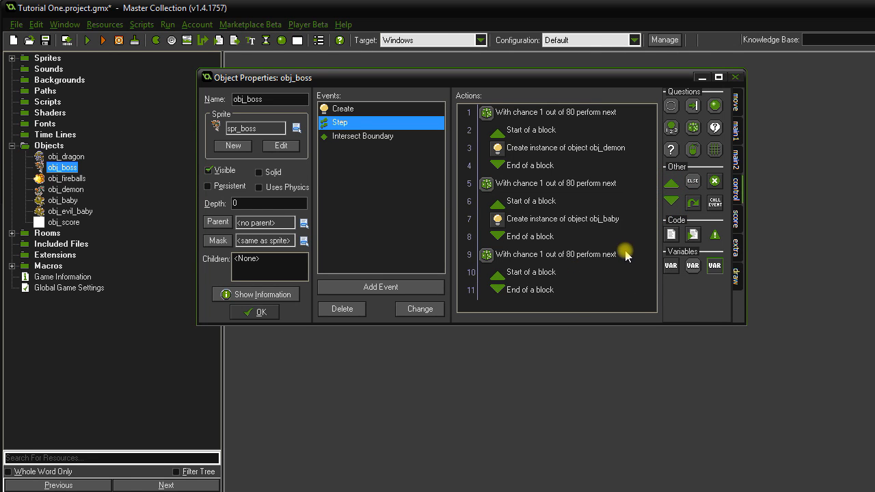
# Inside the new block, add a Create Instance action for obj_evil_baby at relative position 0, 0, and accept obj_boss.
pyautogui.click(735, 129)
pyautogui.moveTo(670, 104); pyautogui.dragTo(518, 280)
pyautogui.click(526, 226)
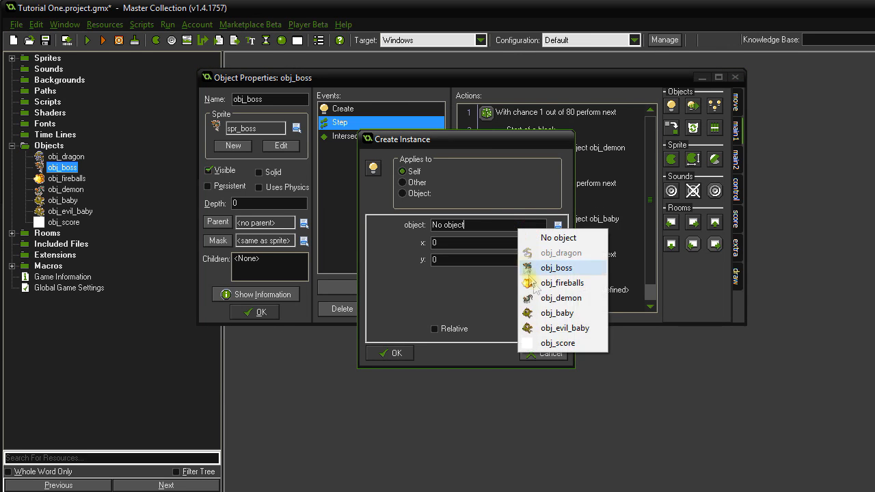
pyautogui.click(583, 328)
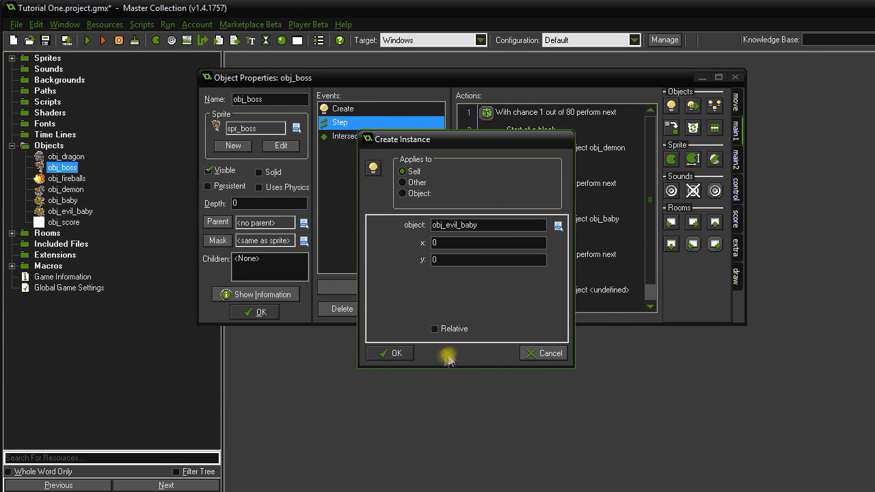
pyautogui.click(435, 329)
pyautogui.click(397, 354)
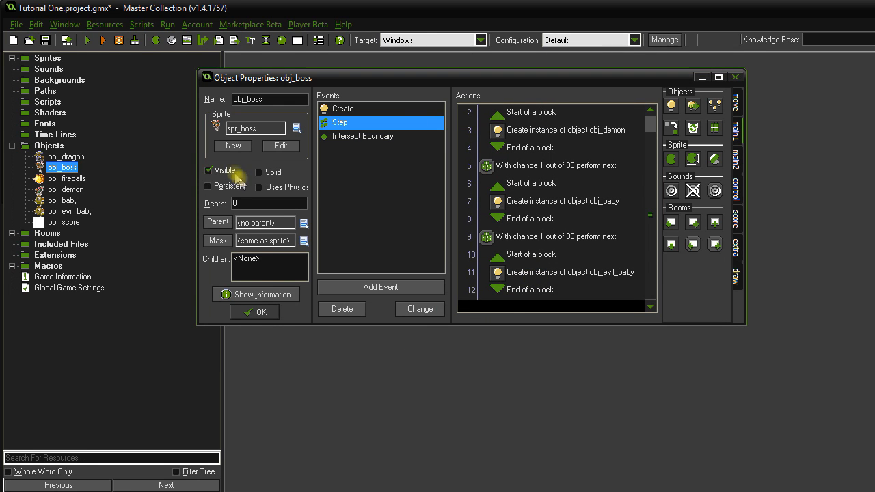
pyautogui.scroll(1, 474, 199)
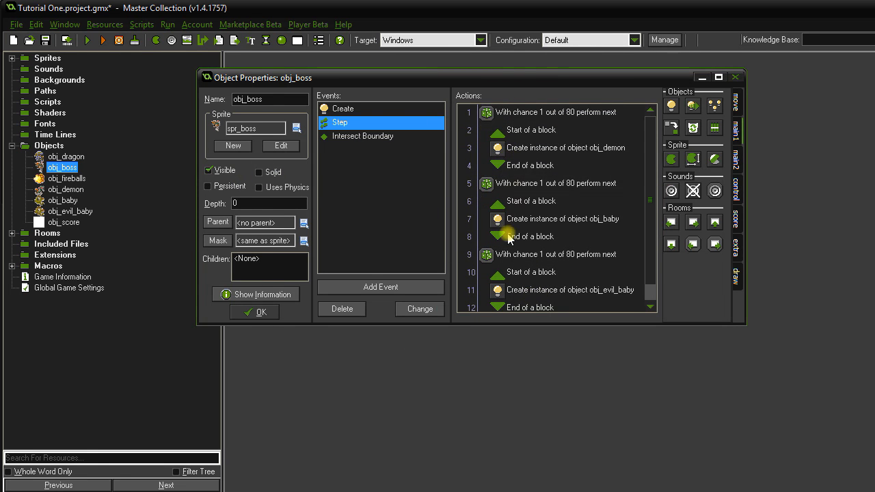
pyautogui.scroll(-1, 491, 239)
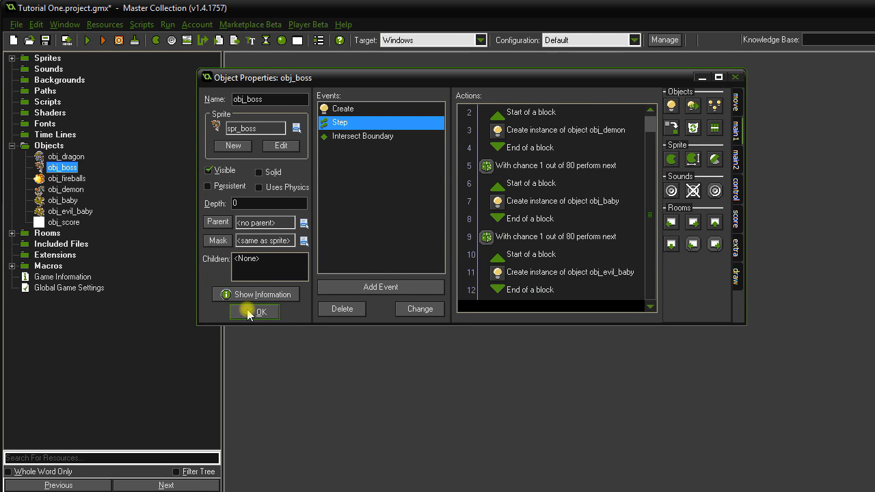
pyautogui.click(253, 312)
# Run the game and play-test it, moving the dragon and shooting fireballs to check the evil baby, score and health bar.
pyautogui.click(83, 43)
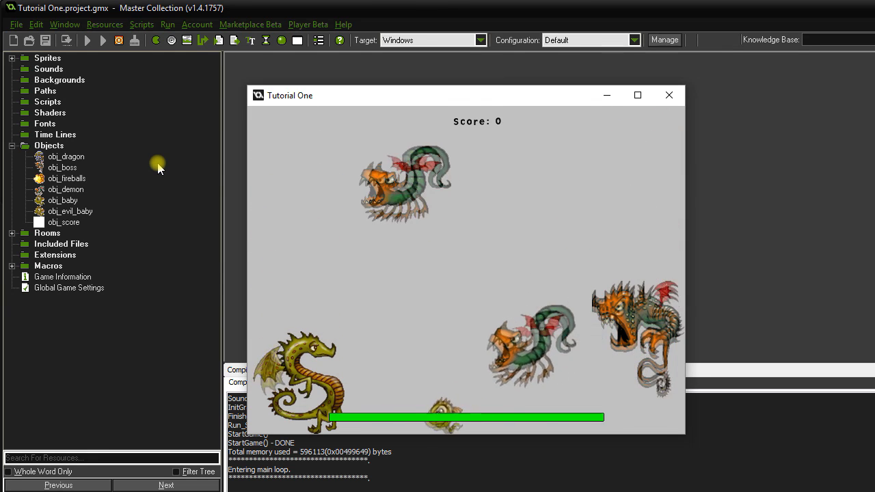
pyautogui.press('Up')
pyautogui.press('space')
pyautogui.press('Up')
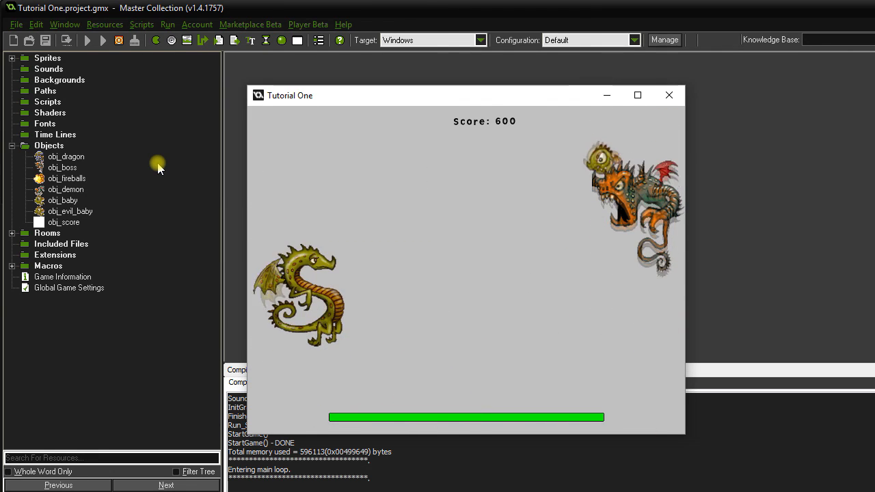
pyautogui.press('Down')
pyautogui.press('Up')
pyautogui.press('Down')
pyautogui.press('Up')
pyautogui.press('Up')
pyautogui.press('Down')
pyautogui.press('Down')
pyautogui.press('Up')
pyautogui.press('Down')
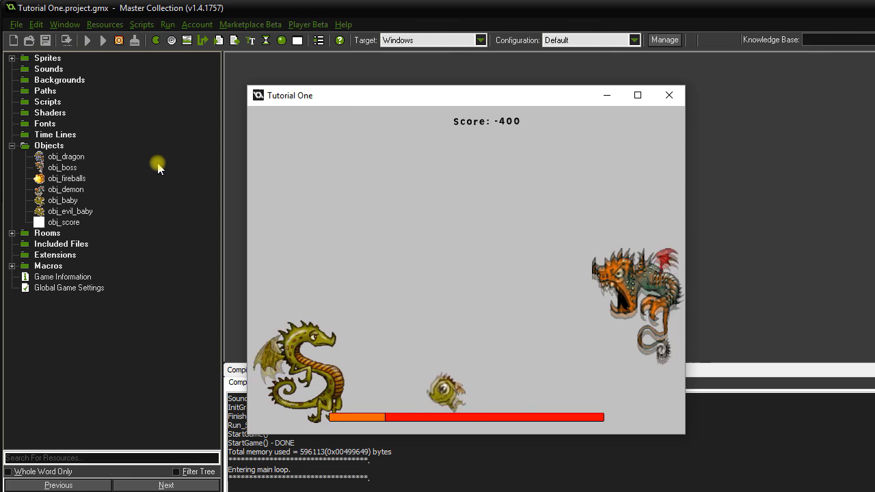
pyautogui.press('Up')
pyautogui.press('Down')
pyautogui.press('Up')
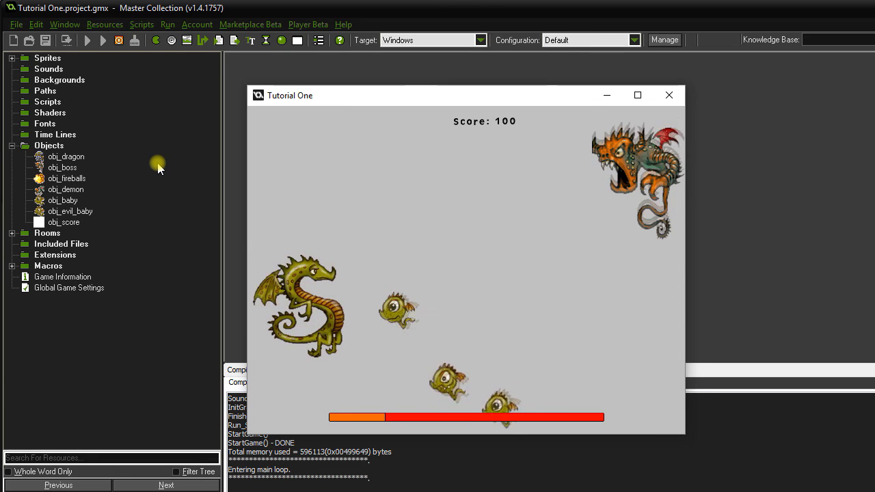
pyautogui.press('Down')
pyautogui.press('Up')
pyautogui.press('Down')
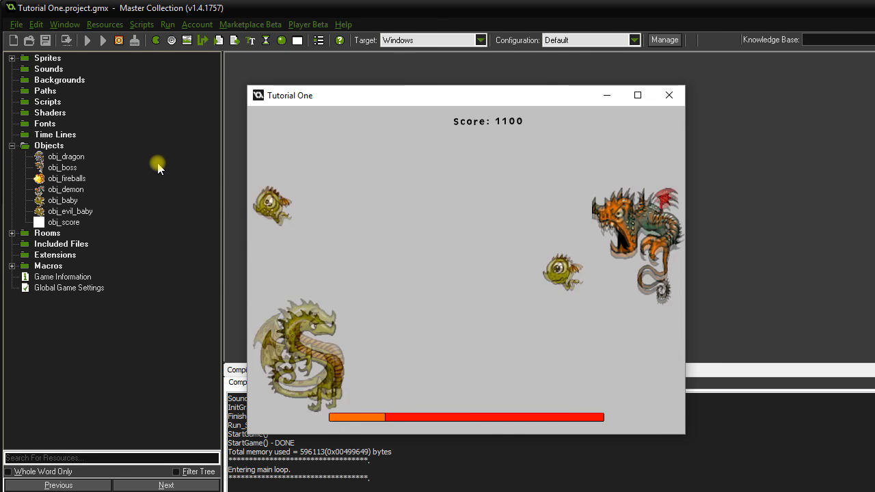
pyautogui.press('Up')
pyautogui.press('Down')
pyautogui.press('Up')
pyautogui.press('Down')
pyautogui.press('Up')
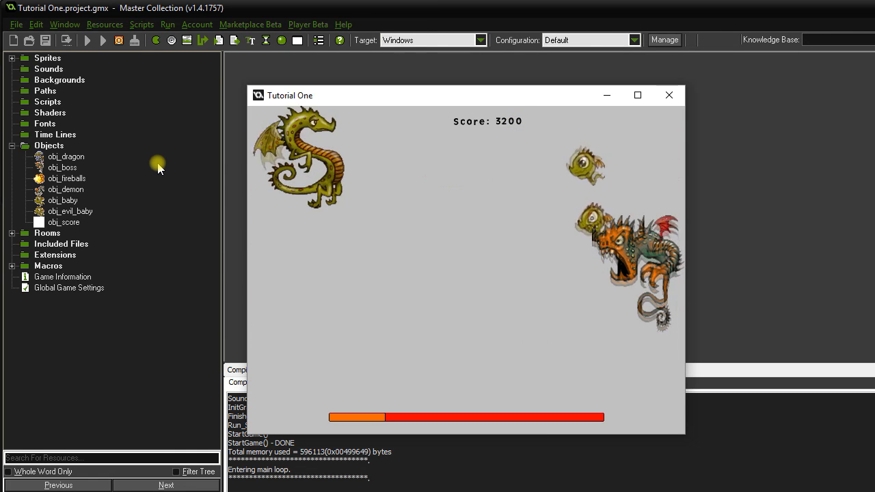
pyautogui.press('Down')
pyautogui.press('Up')
pyautogui.press('Down')
pyautogui.press('Up')
pyautogui.press('Down')
pyautogui.press('Up')
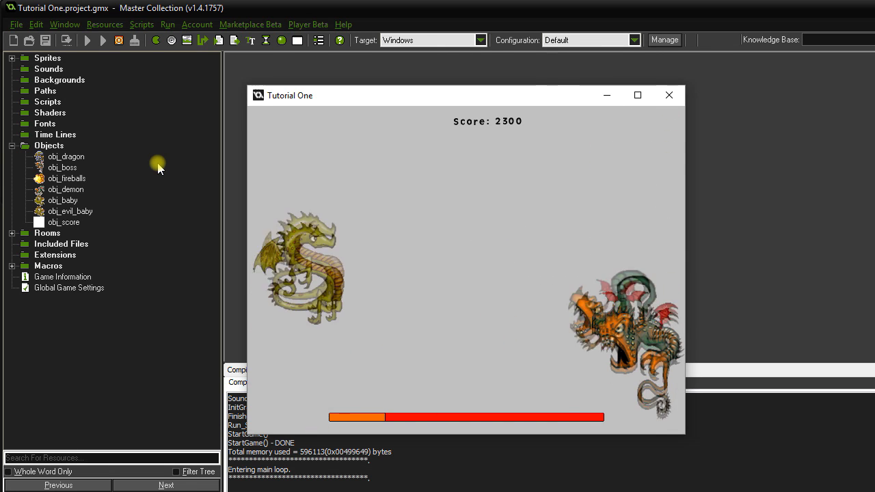
pyautogui.press('Down')
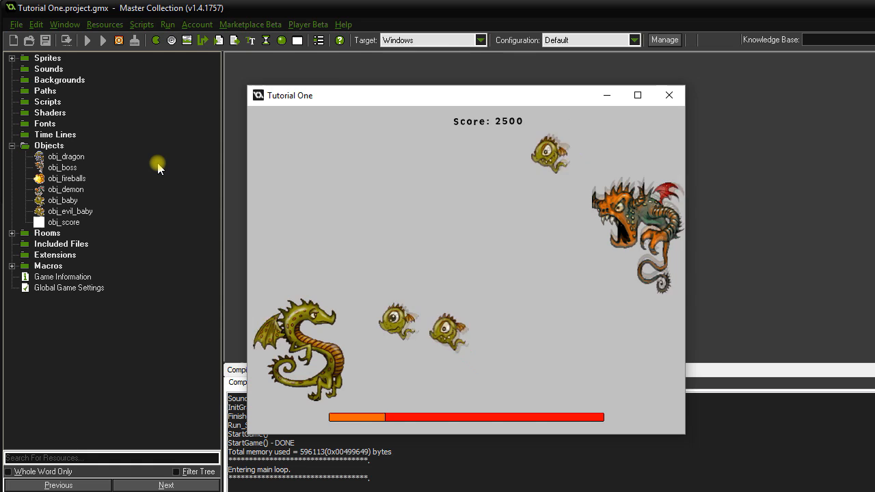
pyautogui.press('Up')
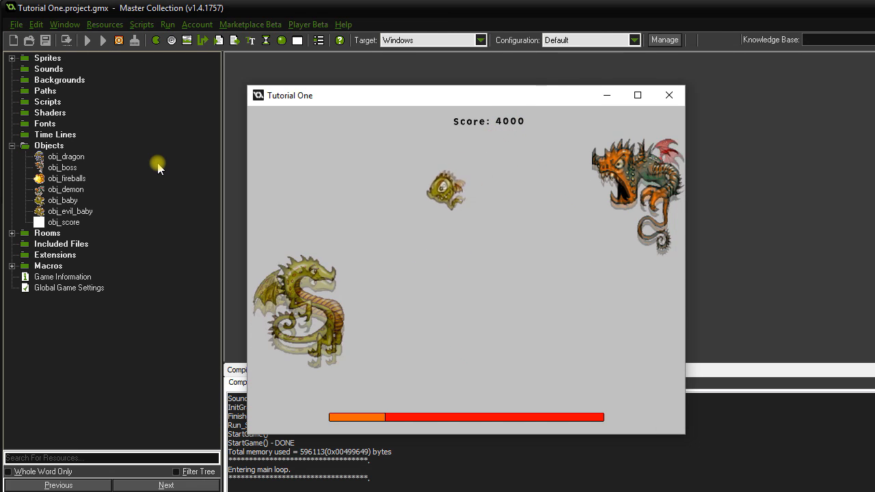
pyautogui.press('Up')
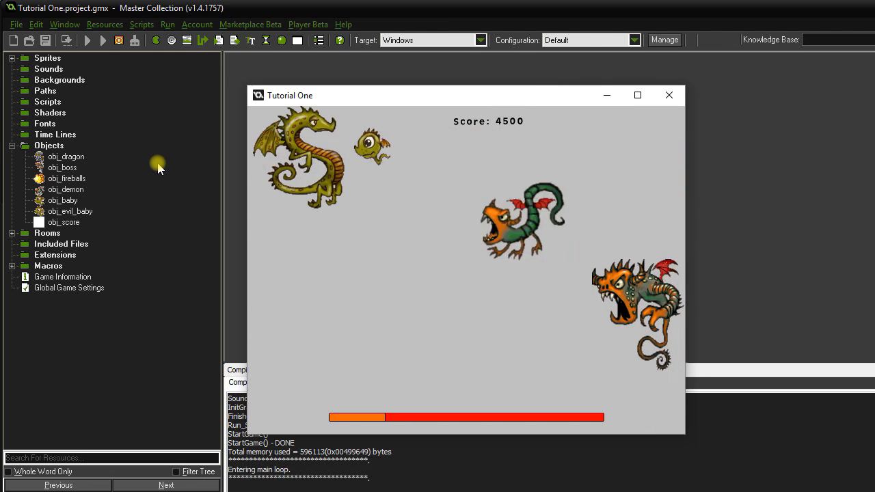
pyautogui.press('Down')
pyautogui.press('Up')
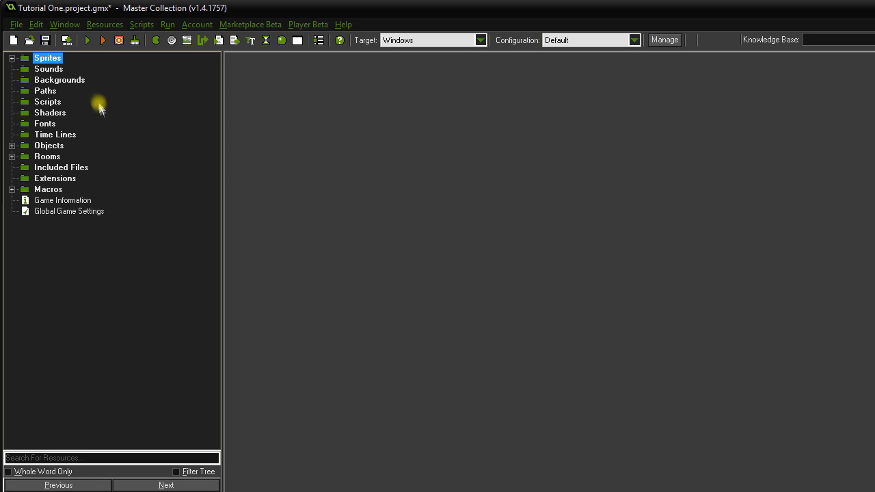
# Create a background resource from the Background image in the Chapter02 folder and accept it.
pyautogui.click(78, 82)
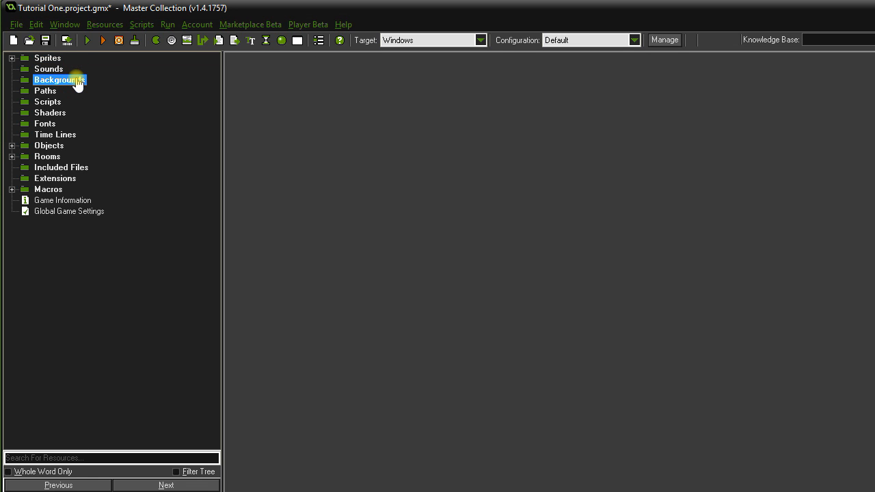
pyautogui.rightClick(79, 85)
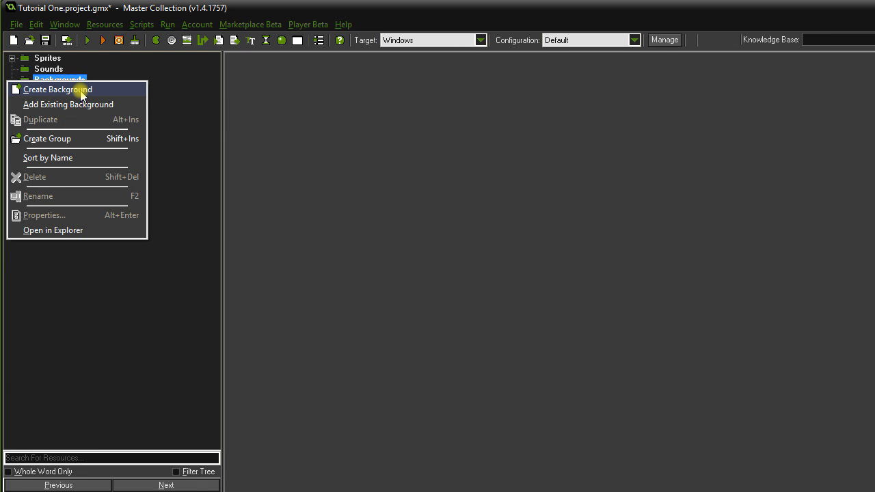
pyautogui.click(80, 91)
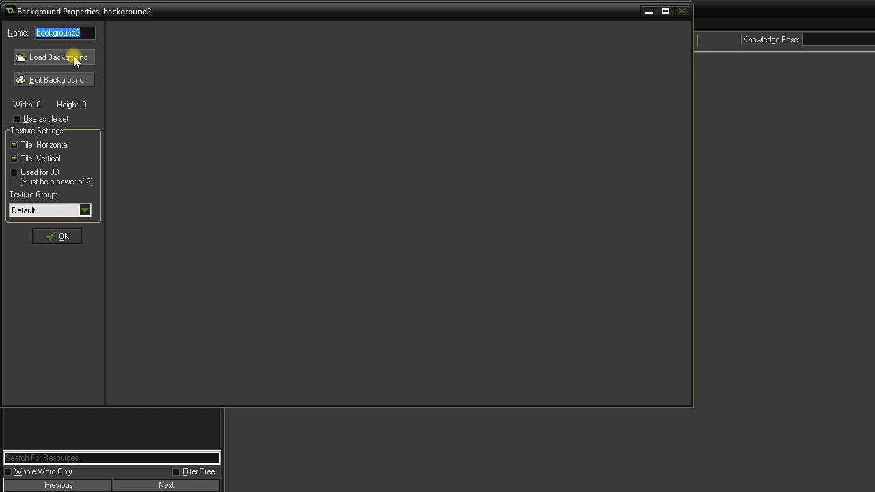
pyautogui.click(74, 59)
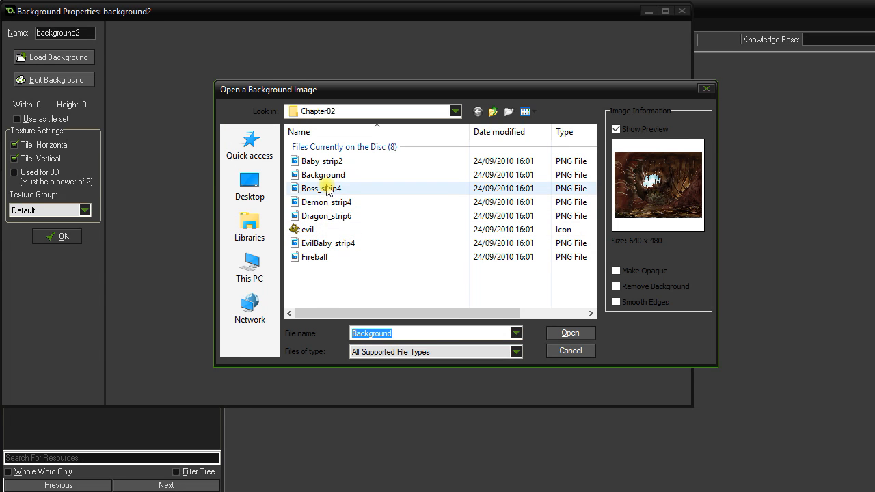
pyautogui.doubleClick(323, 174)
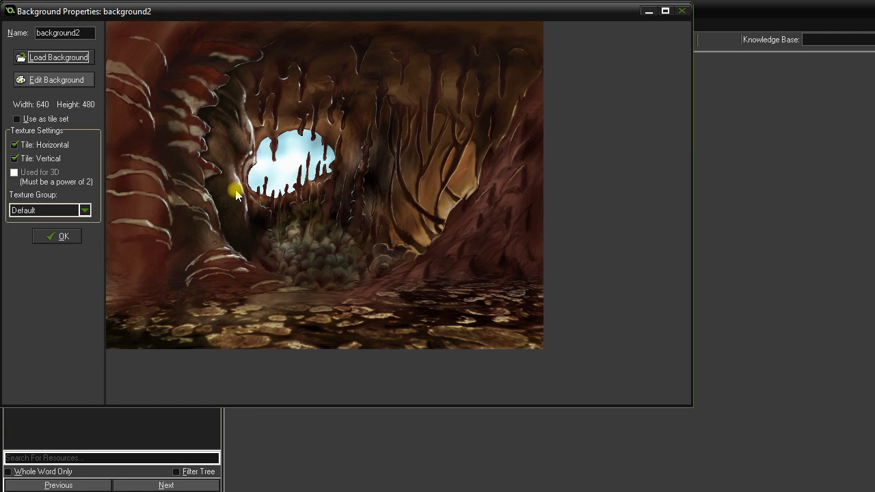
pyautogui.click(60, 235)
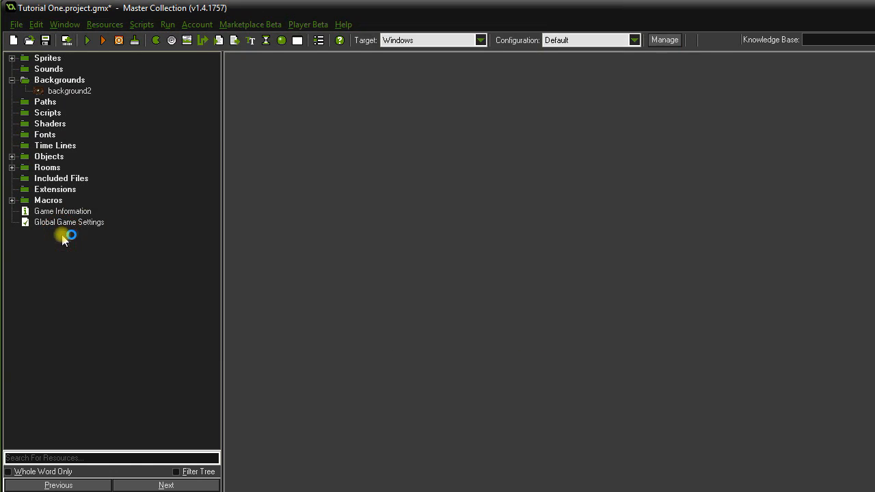
pyautogui.click(11, 80)
# Assign background2 to Background 0 of the room rm_main and accept the room changes.
pyautogui.doubleClick(49, 157)
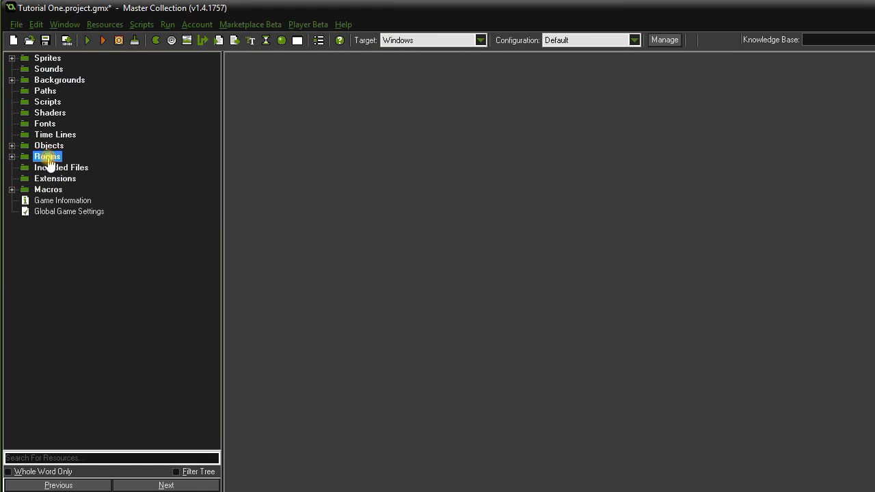
pyautogui.doubleClick(54, 167)
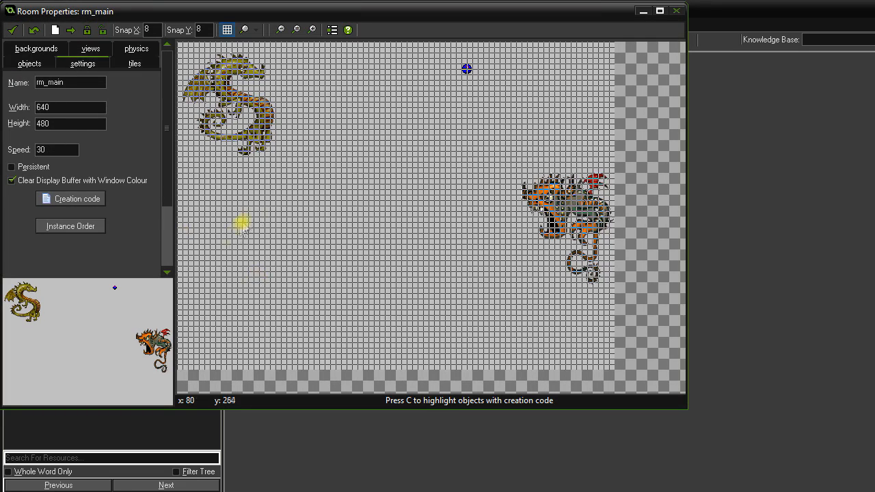
pyautogui.click(37, 50)
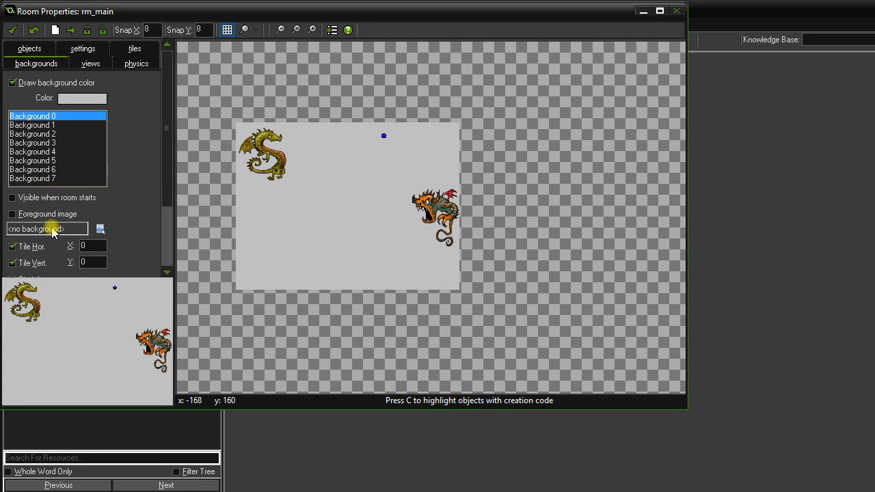
pyautogui.click(54, 231)
pyautogui.click(93, 251)
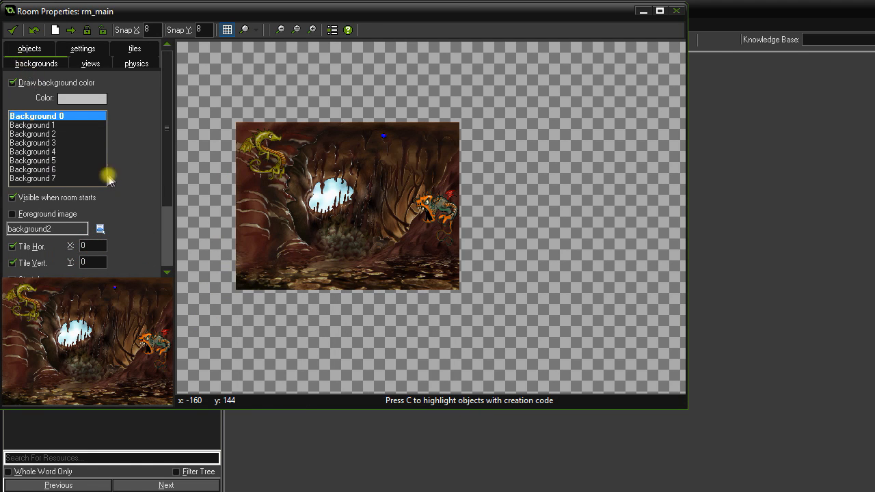
pyautogui.moveTo(169, 217); pyautogui.dragTo(166, 175)
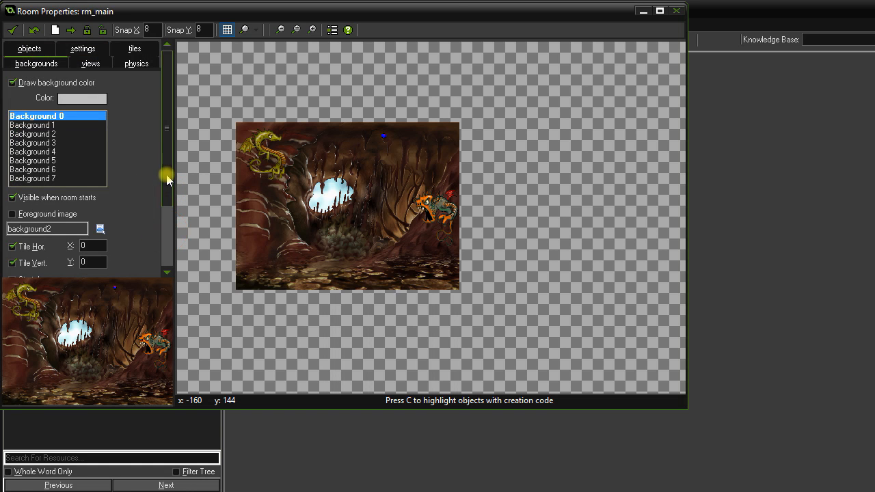
pyautogui.click(11, 31)
pyautogui.click(12, 157)
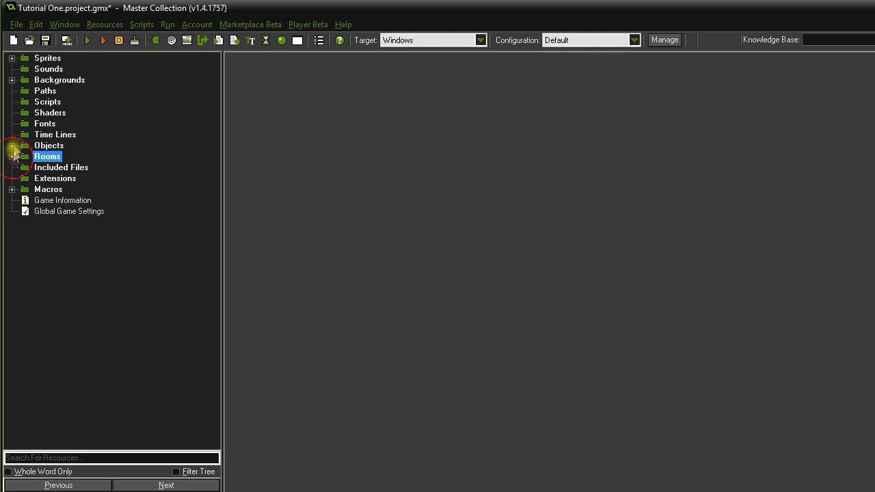
# Create a sound named snd_demon from the Demon WAV file in Chapter02 and accept it.
pyautogui.rightClick(54, 72)
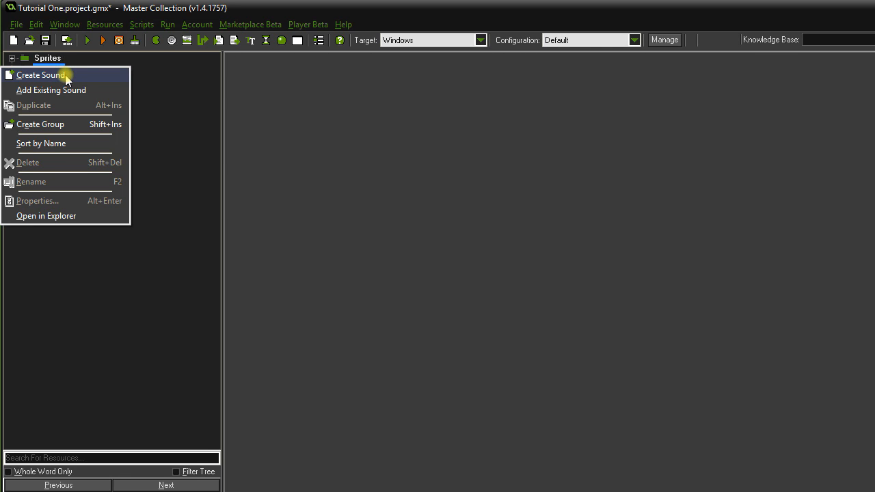
pyautogui.click(41, 76)
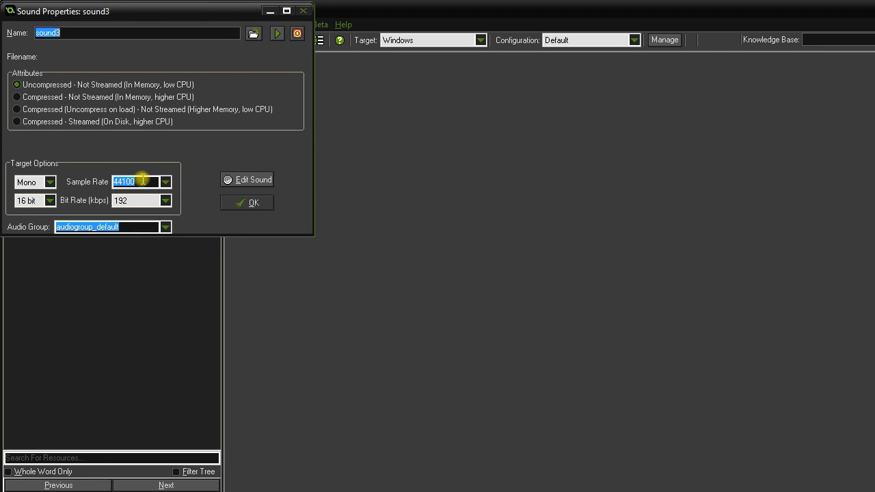
pyautogui.click(253, 33)
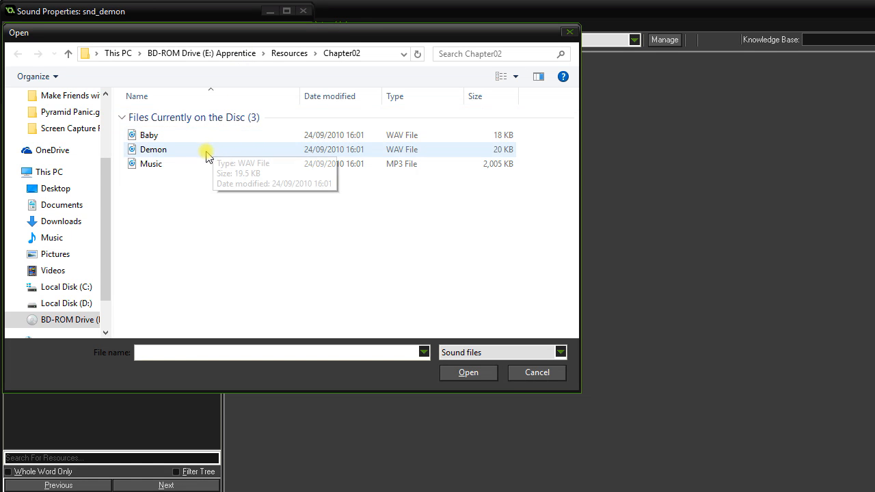
pyautogui.doubleClick(206, 151)
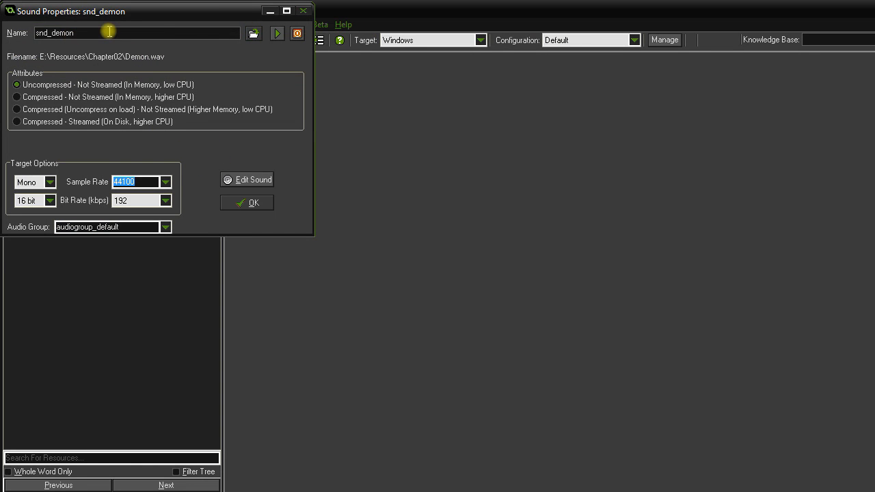
pyautogui.click(256, 203)
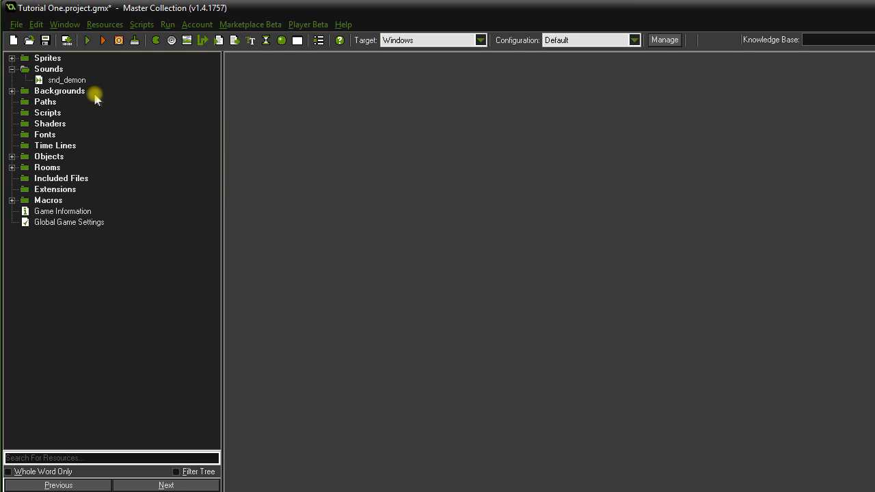
pyautogui.click(12, 69)
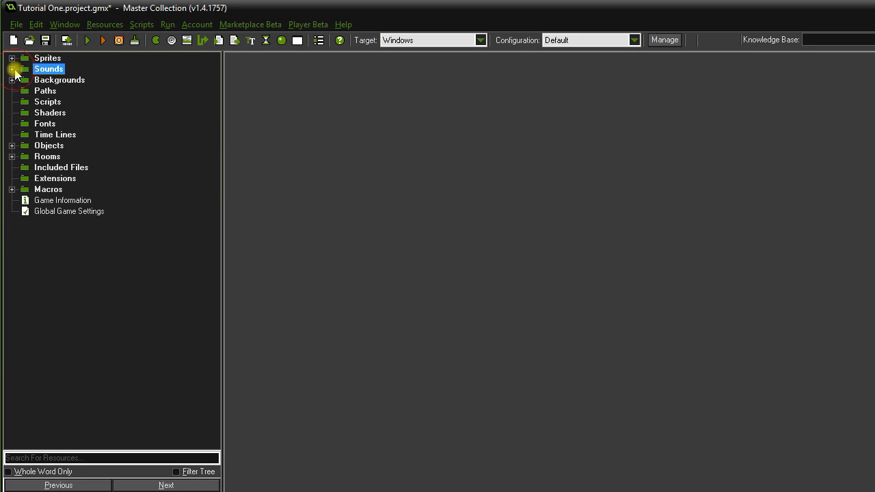
# Open obj_demon and select its collision event with obj_fireballs.
pyautogui.doubleClick(45, 146)
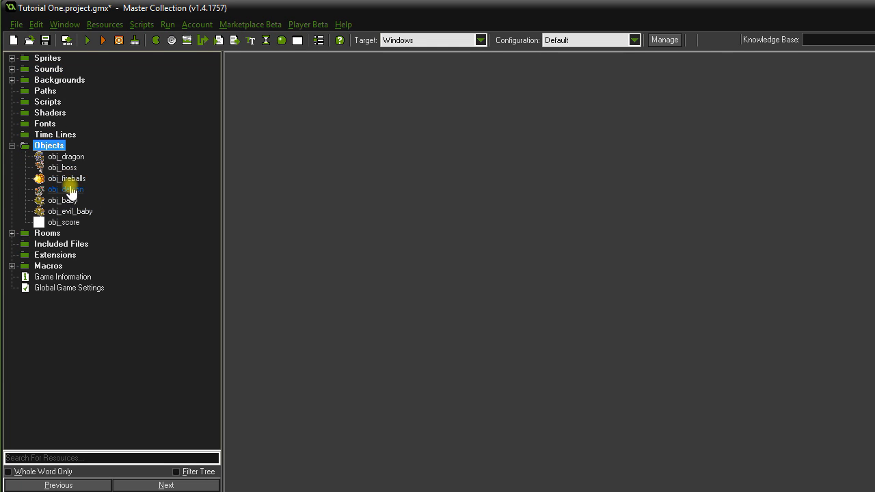
pyautogui.doubleClick(73, 179)
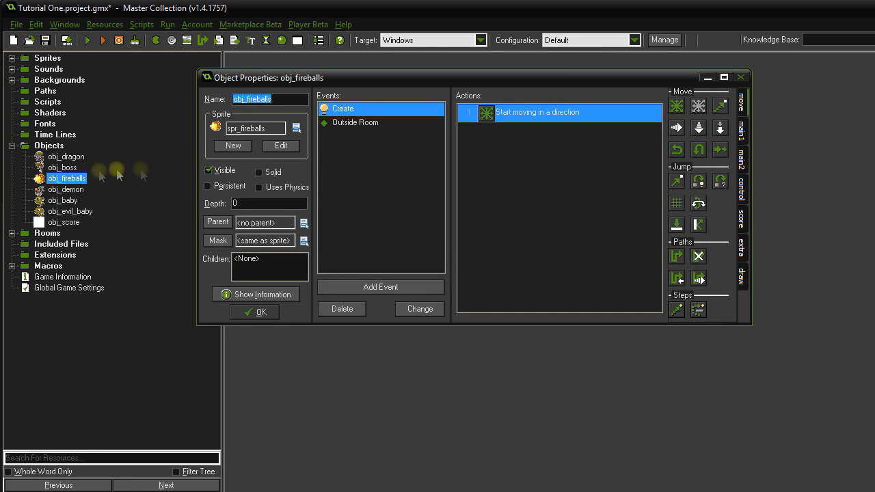
pyautogui.click(269, 307)
pyautogui.doubleClick(69, 190)
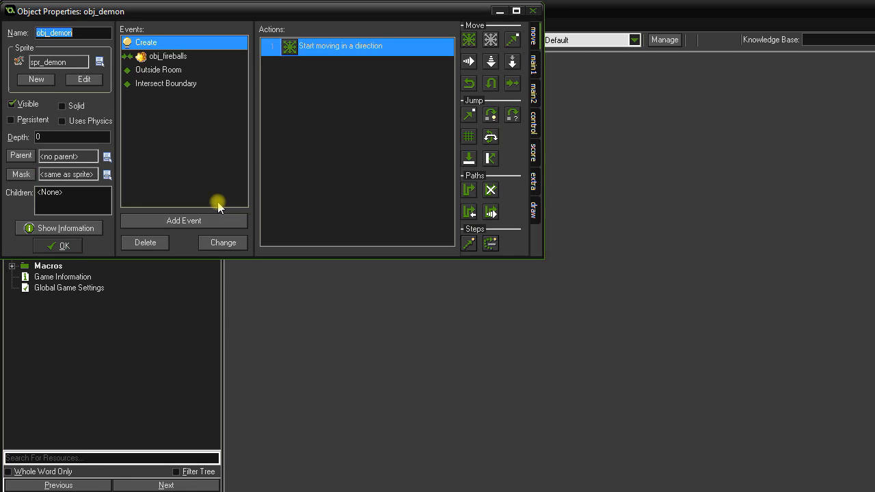
pyautogui.click(182, 60)
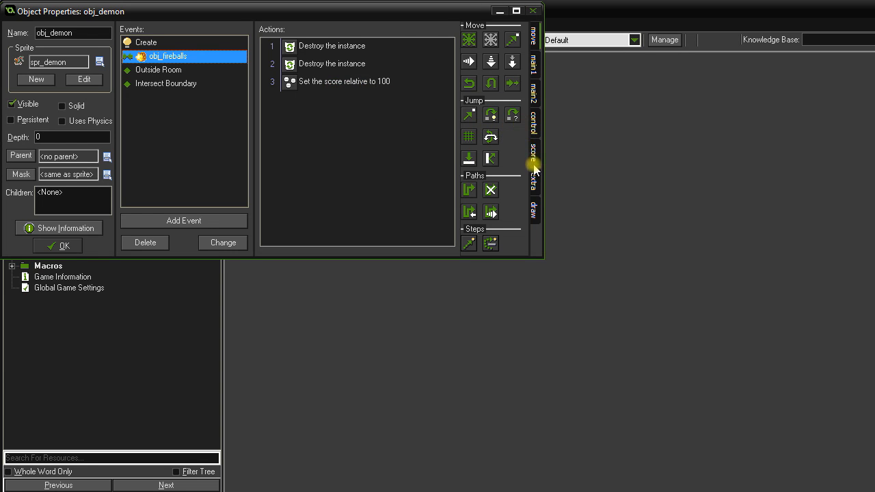
# Add a Play Sound action for snd_demon at the end of obj_demon's fireball collision event, and accept the object.
pyautogui.click(533, 95)
pyautogui.click(534, 122)
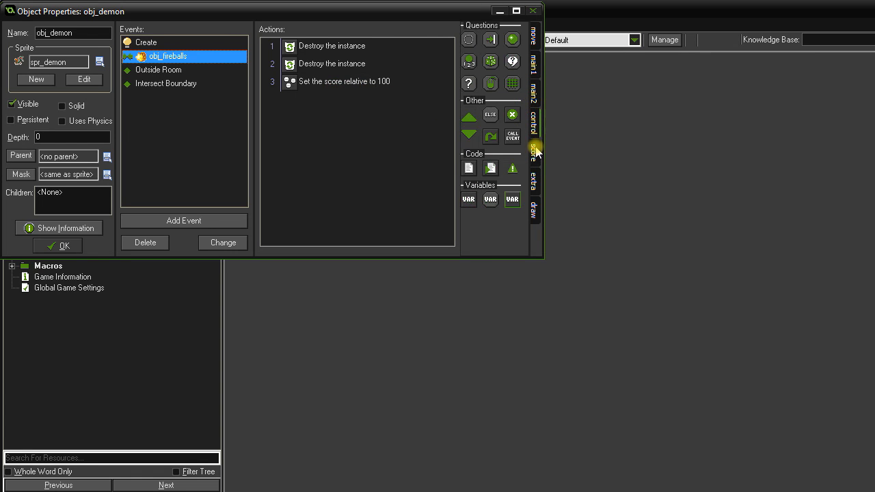
pyautogui.click(534, 182)
pyautogui.click(535, 203)
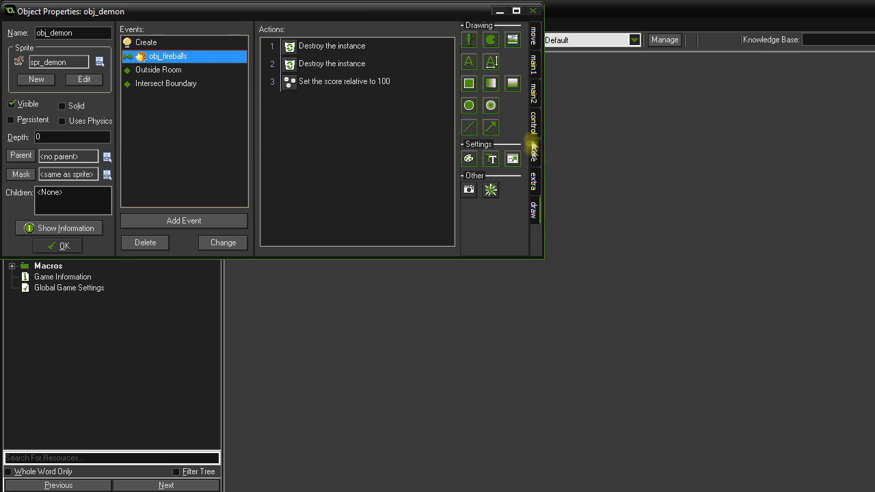
pyautogui.click(534, 96)
pyautogui.click(536, 68)
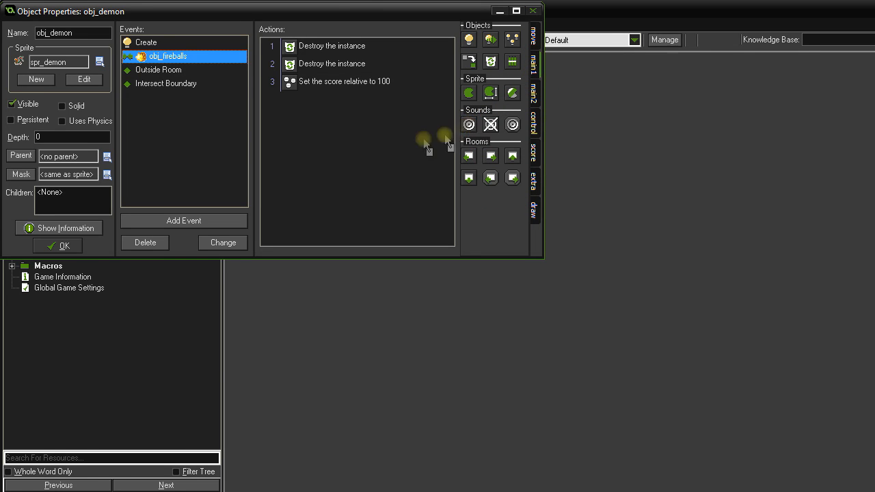
pyautogui.moveTo(468, 125); pyautogui.dragTo(376, 149)
pyautogui.click(465, 229)
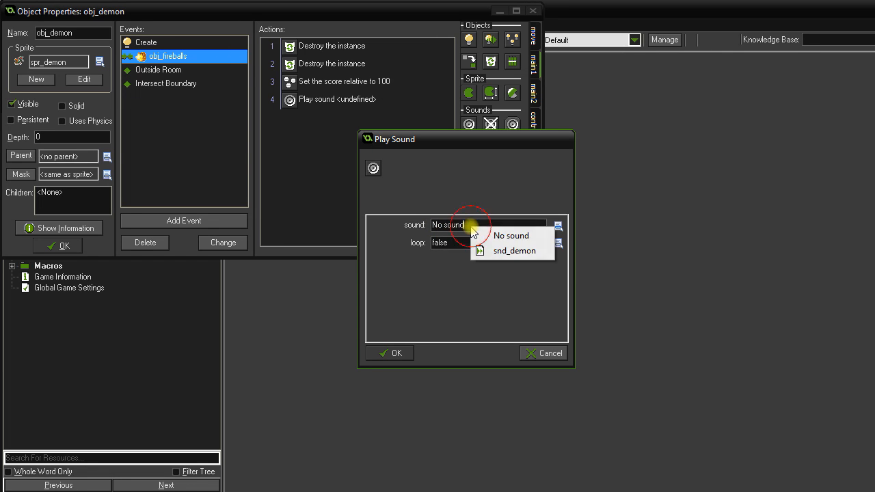
pyautogui.click(506, 249)
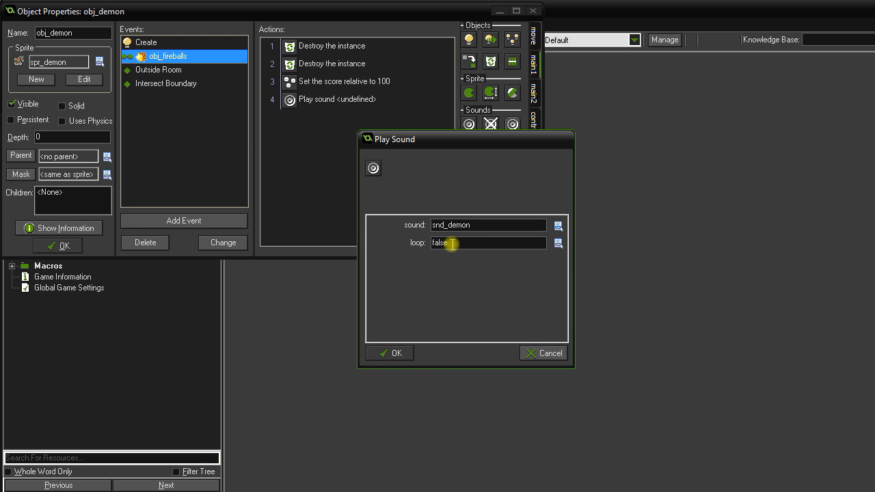
pyautogui.click(394, 349)
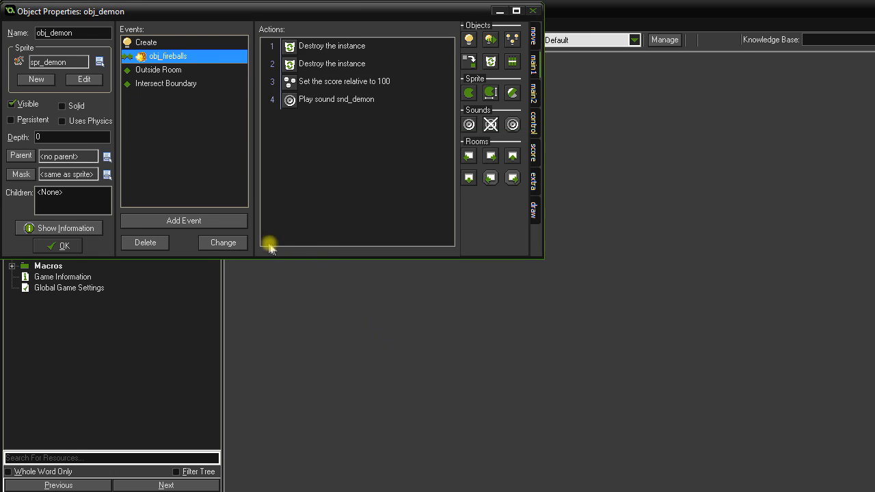
pyautogui.click(59, 246)
# Create a sound named snd_baby from the Baby WAV file in Chapter02 and accept it.
pyautogui.doubleClick(47, 69)
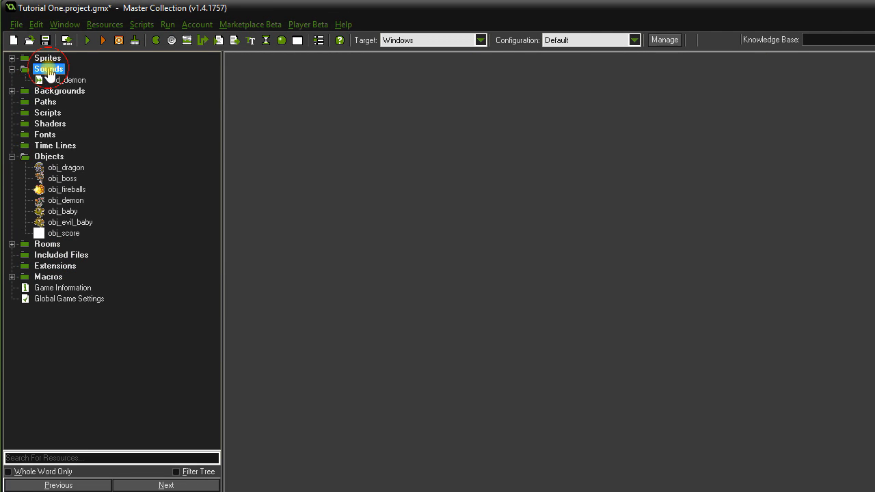
pyautogui.rightClick(49, 71)
pyautogui.click(47, 74)
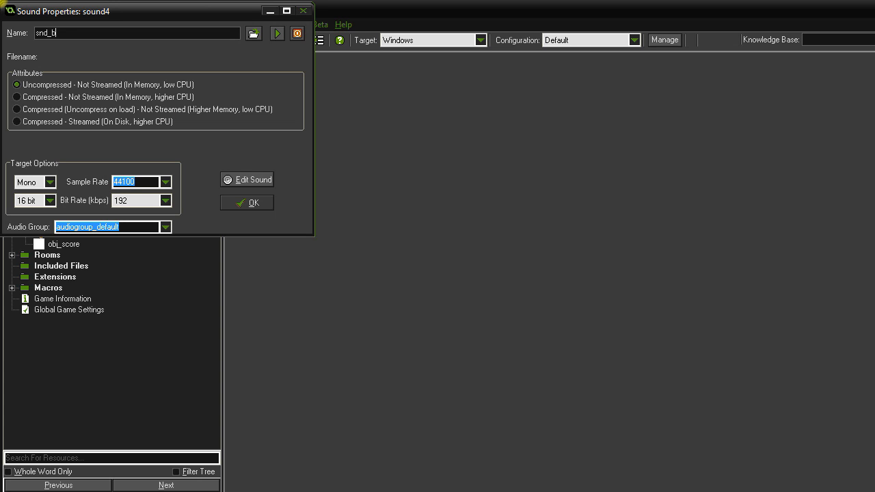
pyautogui.click(255, 34)
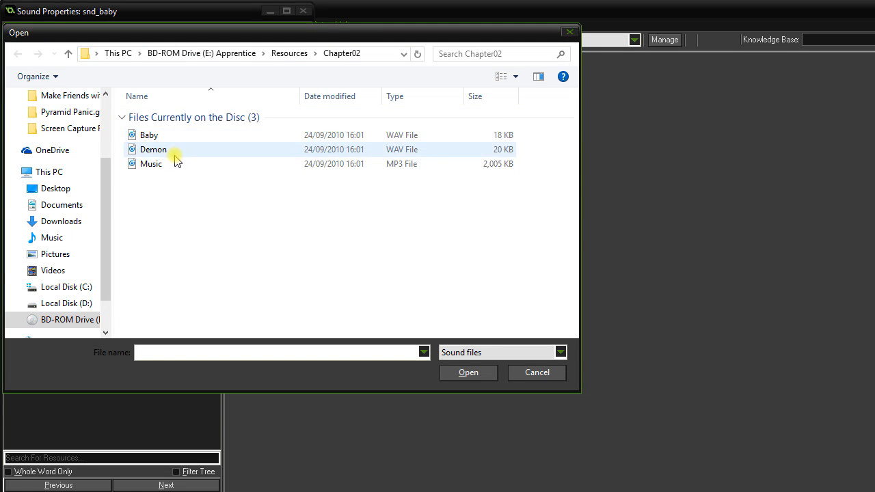
pyautogui.doubleClick(179, 137)
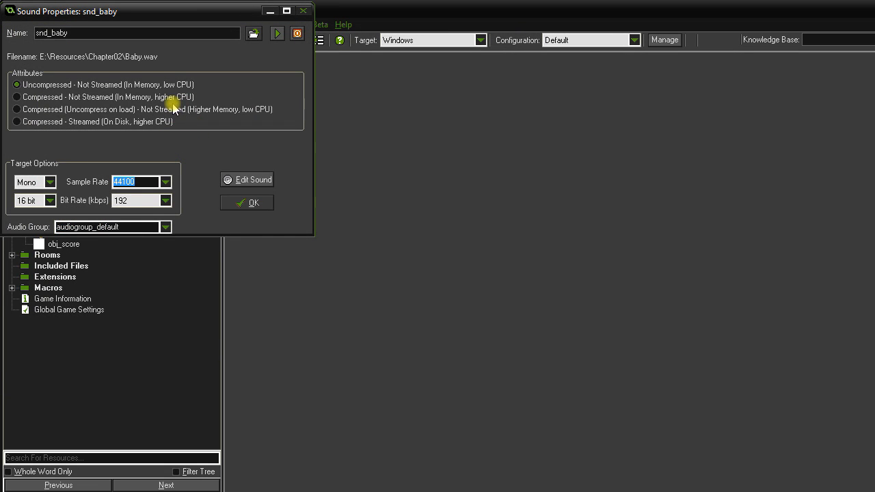
pyautogui.click(248, 202)
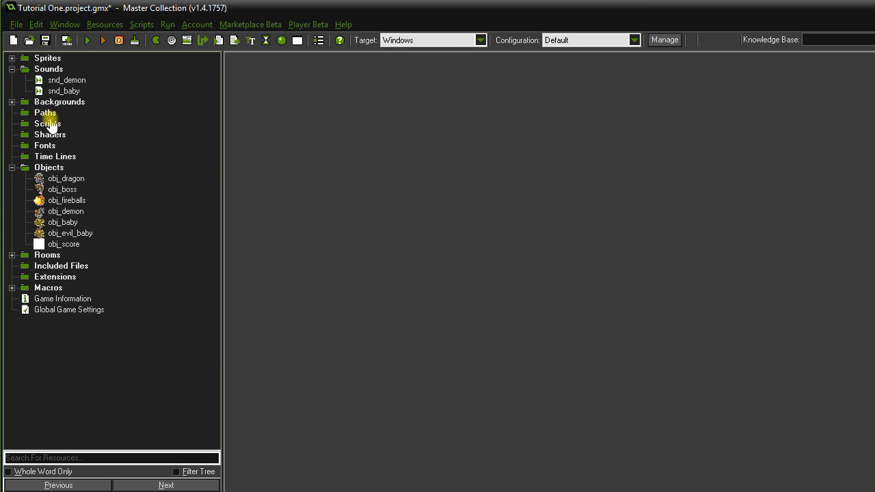
pyautogui.click(11, 69)
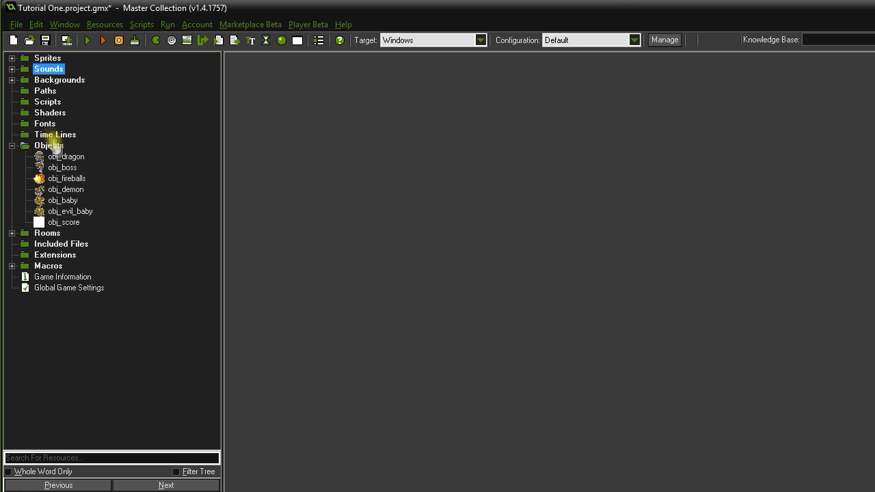
# Add a Play Sound action for snd_baby at the end of obj_baby's fireball collision event, and accept the object.
pyautogui.doubleClick(68, 201)
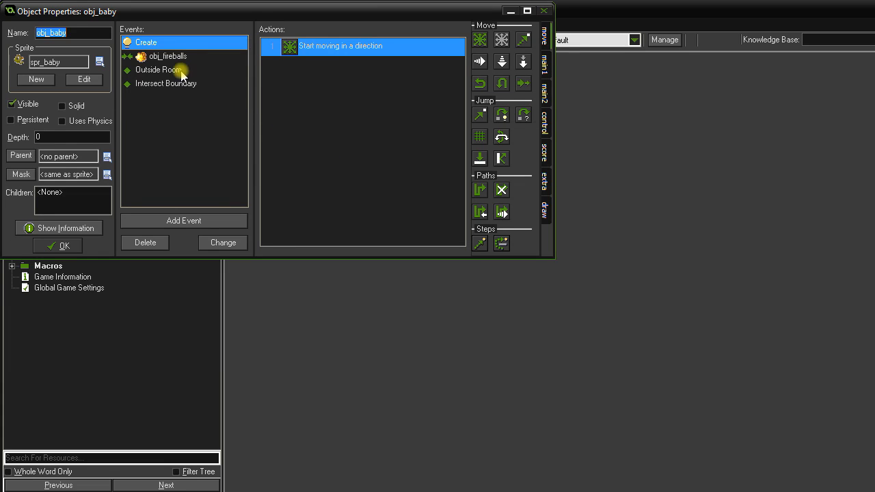
pyautogui.click(183, 58)
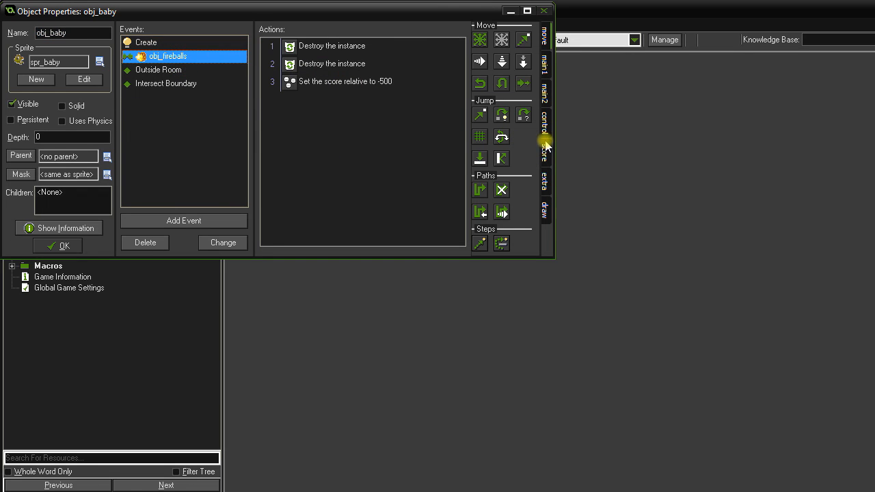
pyautogui.click(545, 94)
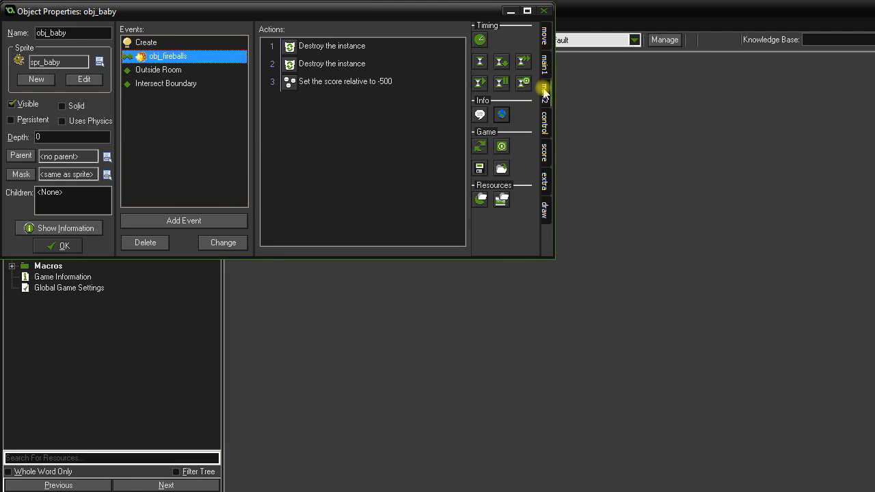
pyautogui.click(550, 68)
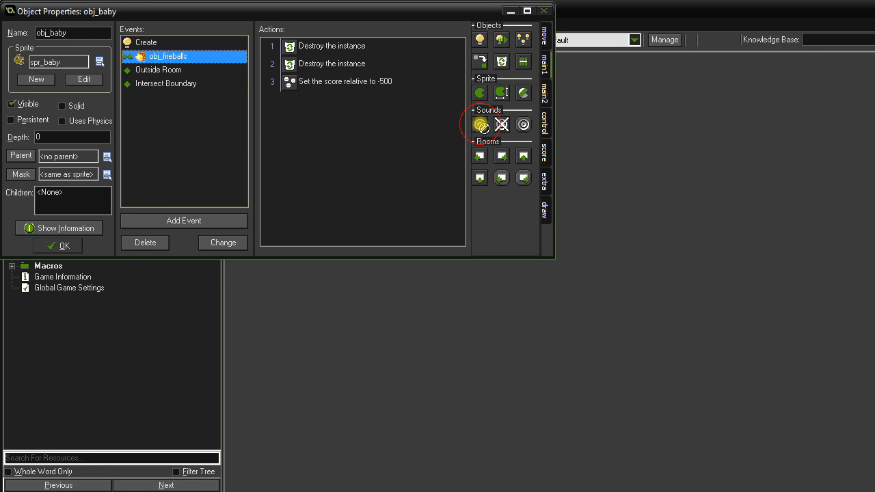
pyautogui.moveTo(480, 125); pyautogui.dragTo(322, 130)
pyautogui.click(448, 224)
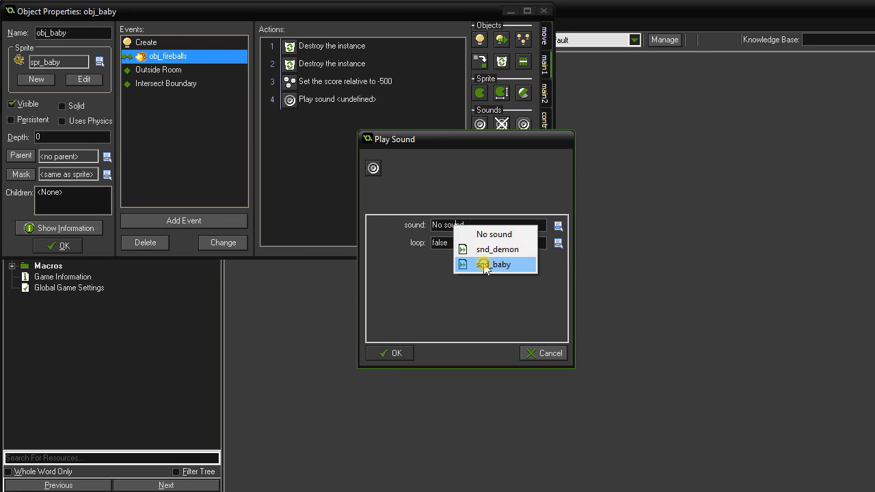
pyautogui.click(456, 264)
pyautogui.click(391, 353)
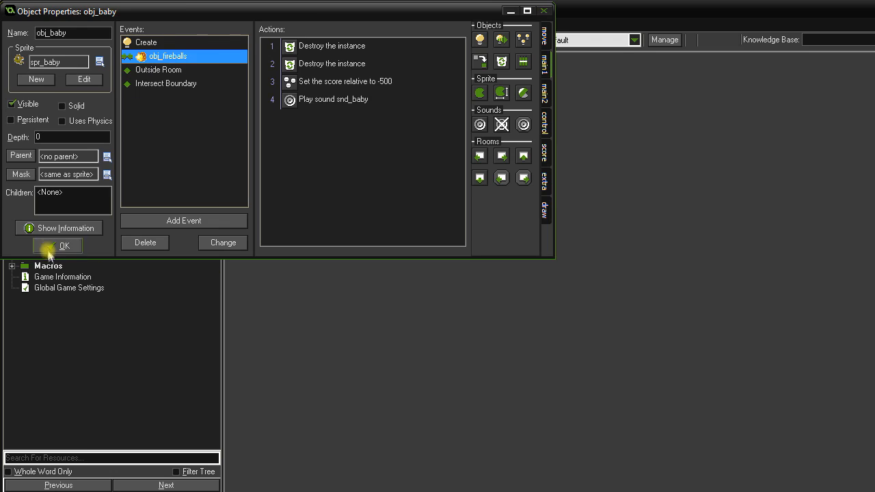
pyautogui.click(57, 245)
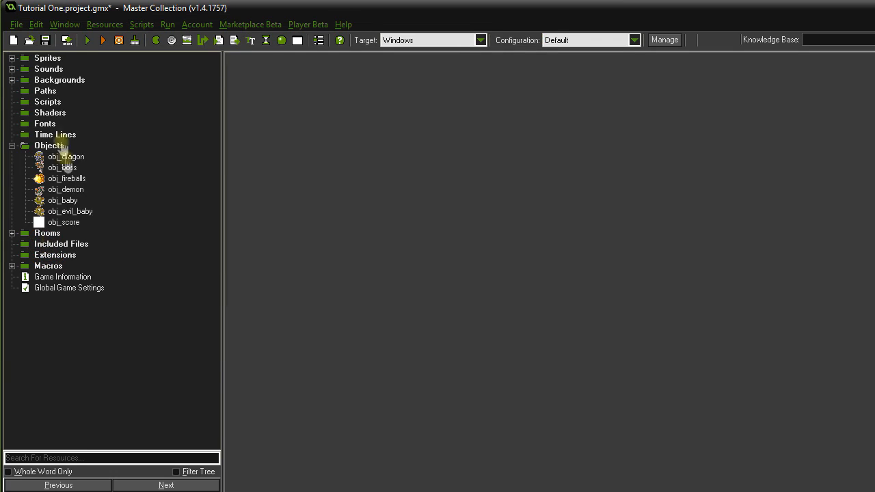
# Run the game, move the dragon up and down while firing at demons and babies to test the hit sounds, and close it.
pyautogui.click(12, 146)
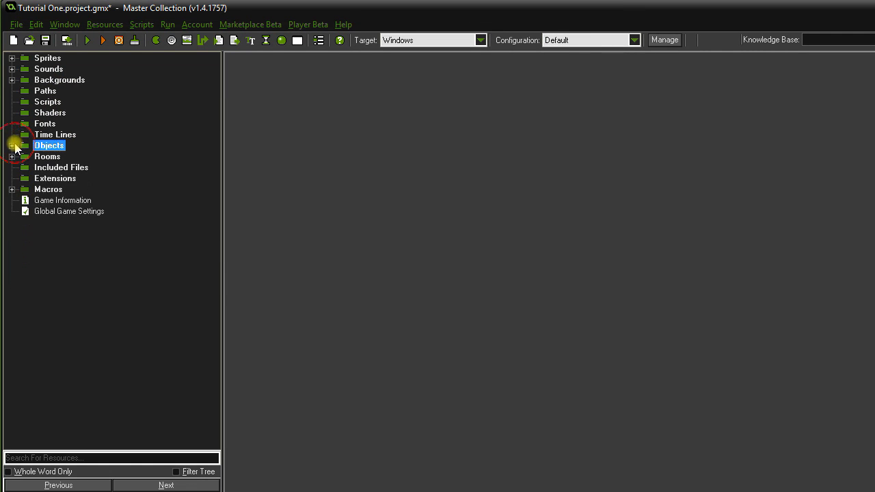
pyautogui.click(88, 41)
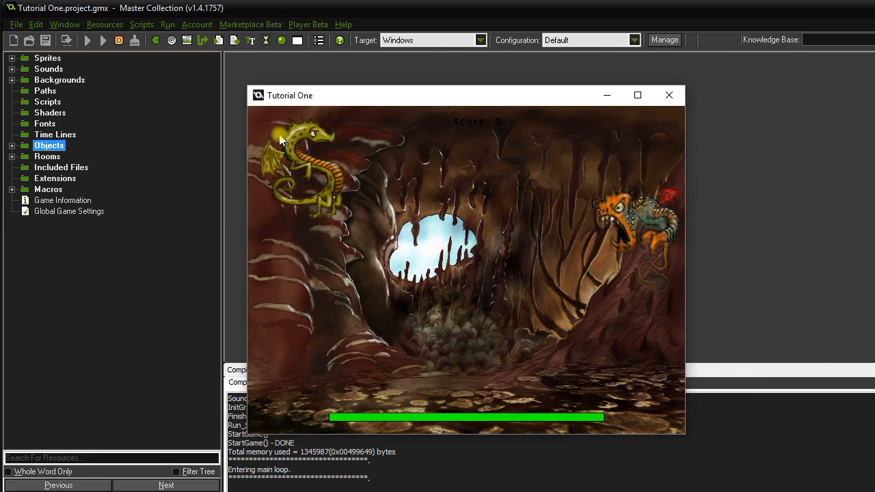
pyautogui.press('Down')
pyautogui.press('Up')
pyautogui.press('space')
pyautogui.press('Down')
pyautogui.press('Up')
pyautogui.press('Down')
pyautogui.press('Up')
pyautogui.press('Down')
pyautogui.press('Up')
pyautogui.press('Up')
pyautogui.press('Down')
pyautogui.press('Up')
pyautogui.press('space')
pyautogui.press('Down')
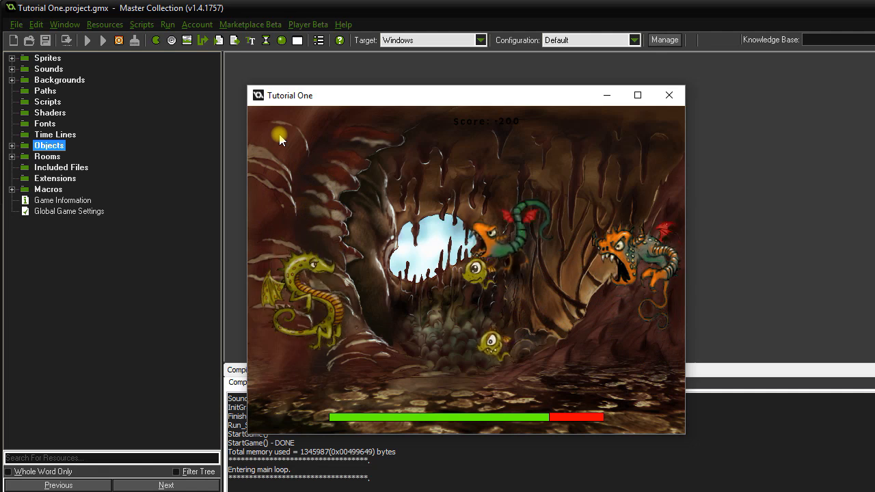
pyautogui.press('Down')
pyautogui.press('Up')
pyautogui.press('Up')
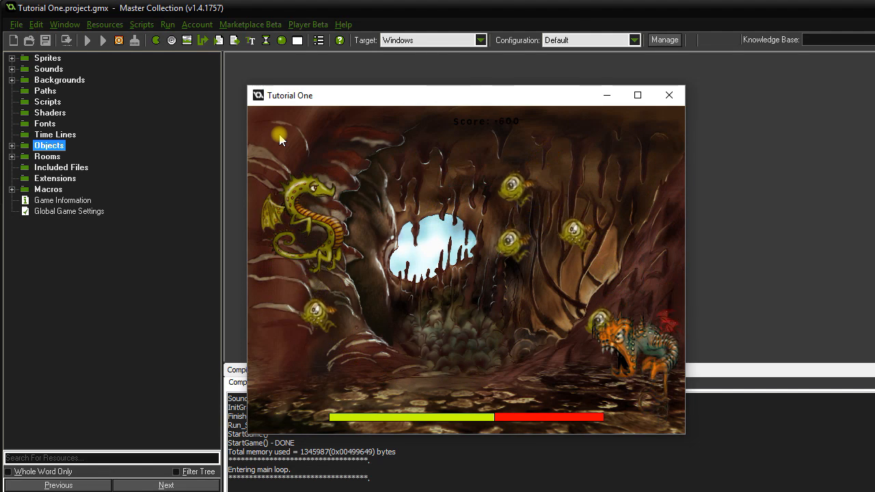
pyautogui.press('space')
pyautogui.press('Down')
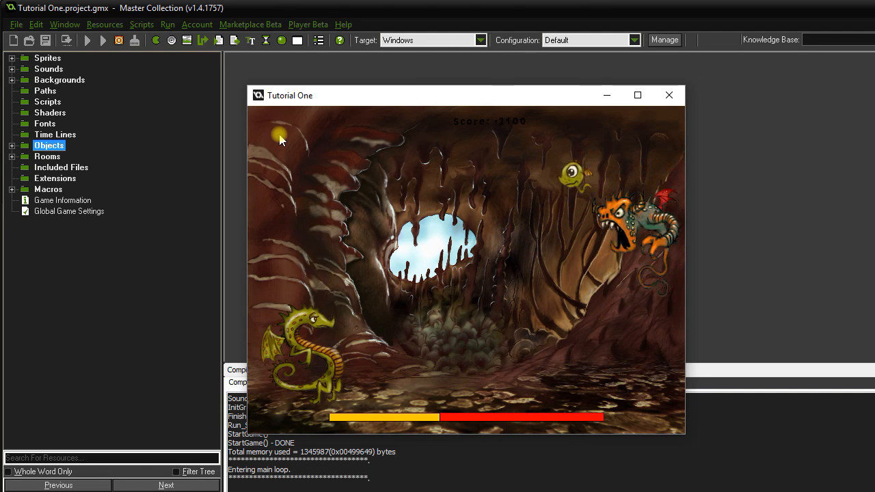
pyautogui.press('Up')
pyautogui.press('Down')
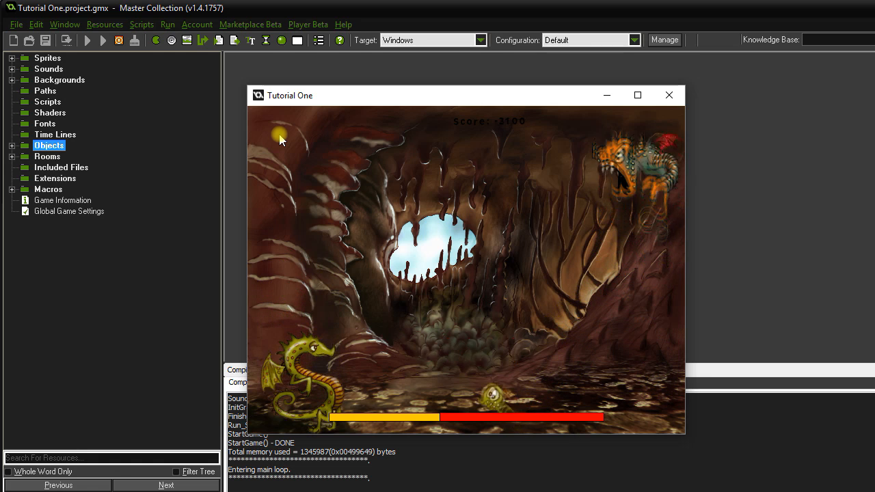
pyautogui.press('Up')
pyautogui.press('Down')
pyautogui.press('Up')
pyautogui.press('Down')
pyautogui.press('Up')
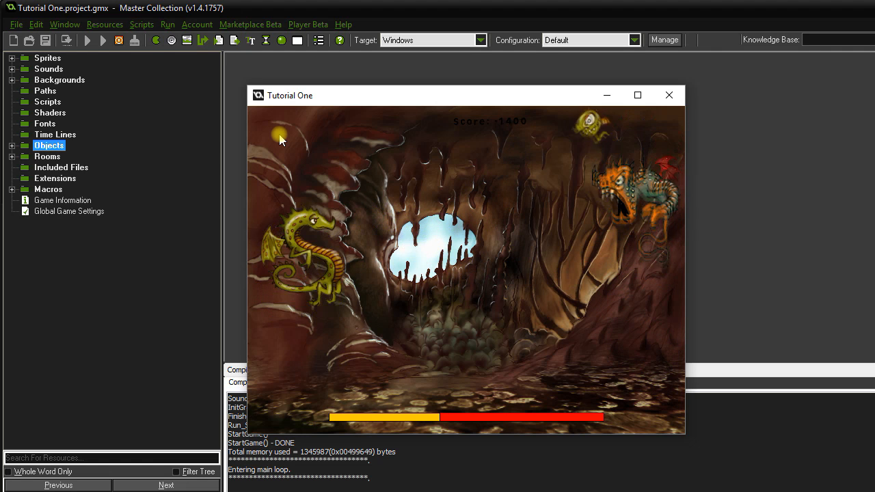
pyautogui.press('Down')
pyautogui.press('Up')
pyautogui.press('Down')
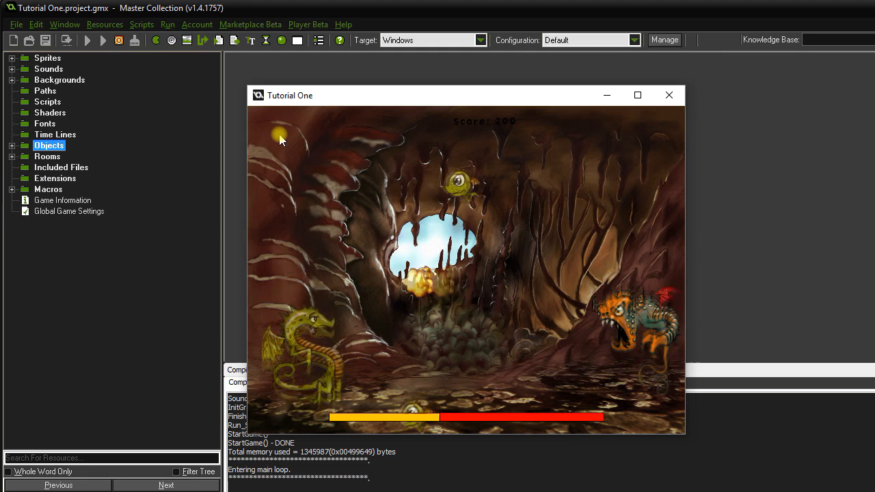
pyautogui.press('Up')
pyautogui.press('Down')
pyautogui.press('Up')
pyautogui.press('Down')
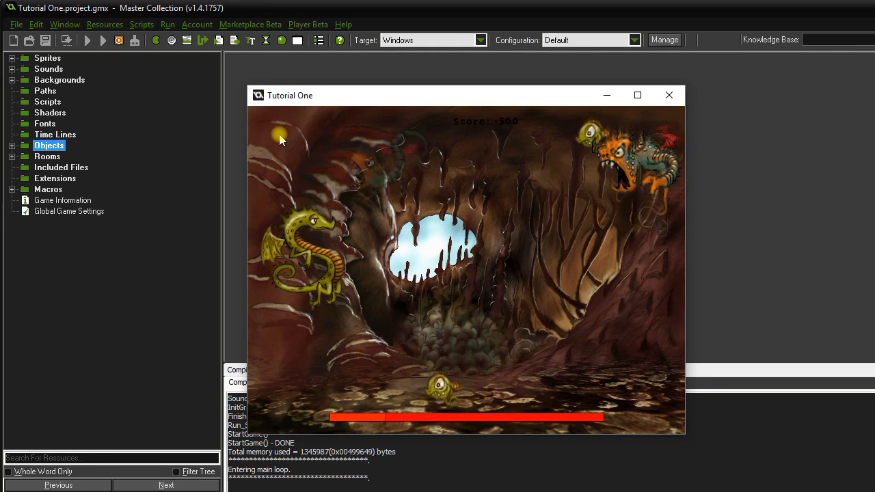
pyautogui.press('Down')
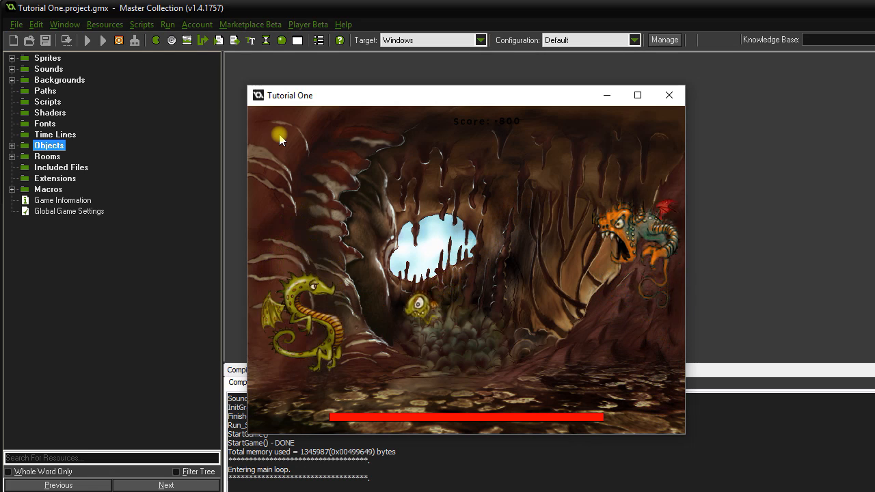
pyautogui.press('Up')
pyautogui.press('Down')
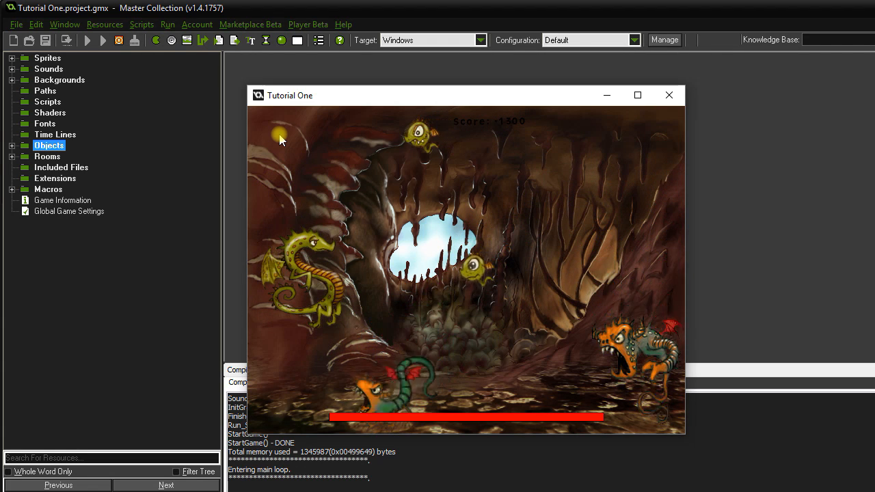
pyautogui.click(670, 94)
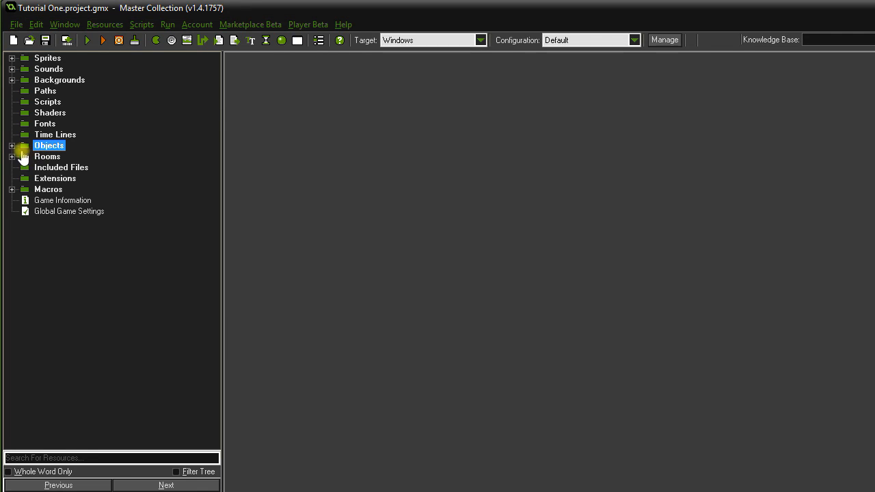
# Add a Set Color action with white before the score drawing action in obj_score's Draw event.
pyautogui.click(12, 147)
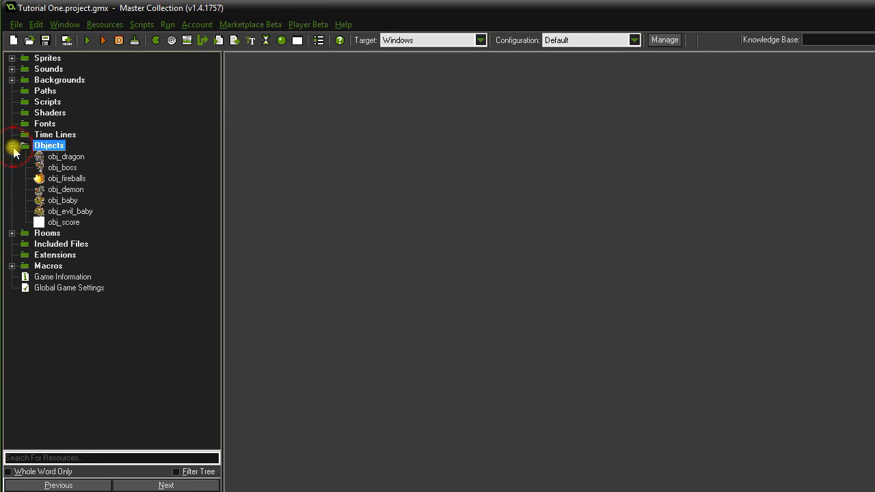
pyautogui.doubleClick(62, 223)
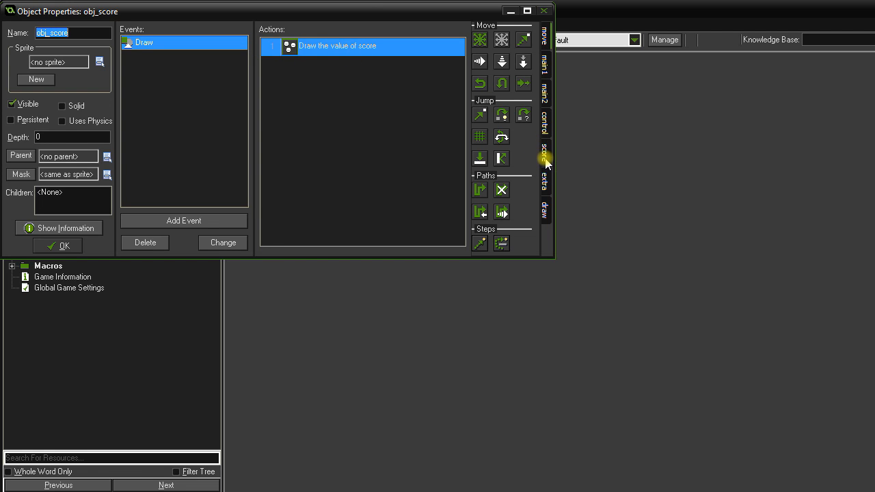
pyautogui.click(545, 209)
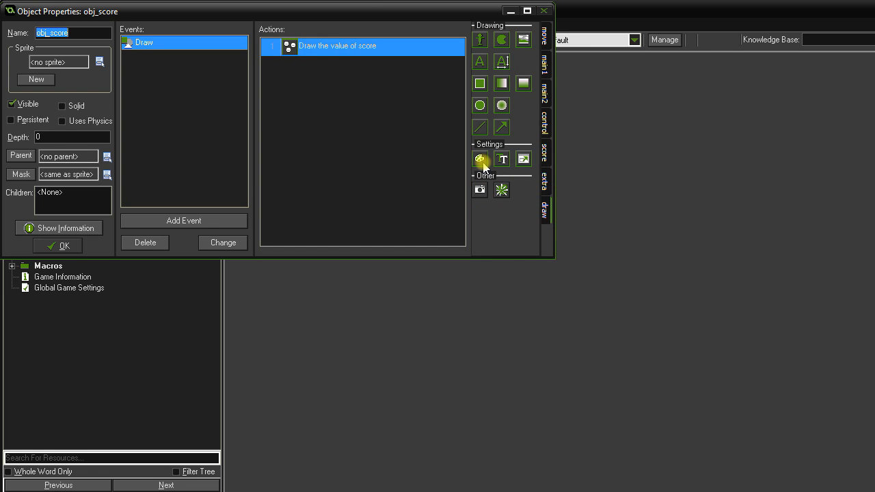
pyautogui.moveTo(377, 54); pyautogui.dragTo(372, 42)
pyautogui.click(512, 221)
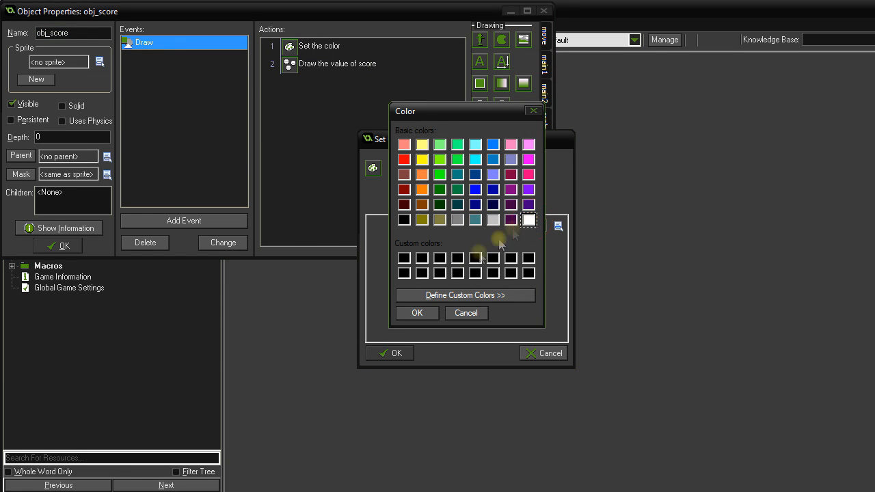
pyautogui.click(414, 313)
pyautogui.click(391, 354)
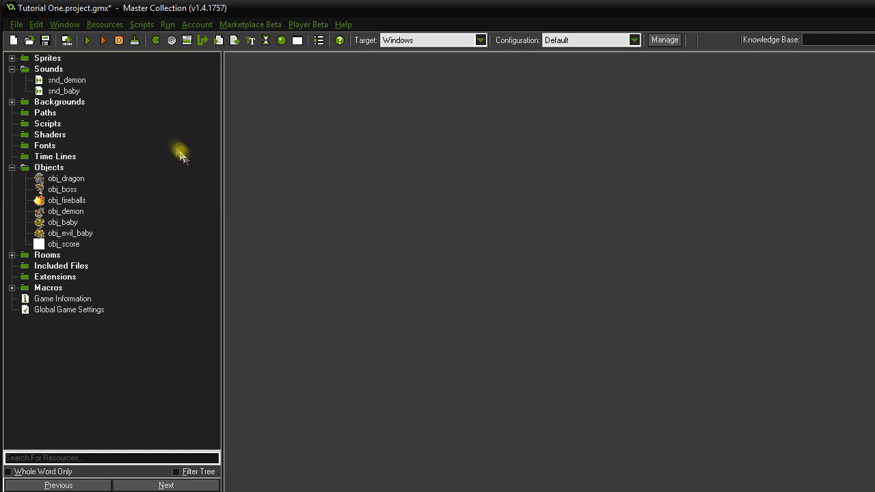
# Lower the volume of snd_demon and snd_baby to near the minimum, accepting each sound.
pyautogui.doubleClick(69, 80)
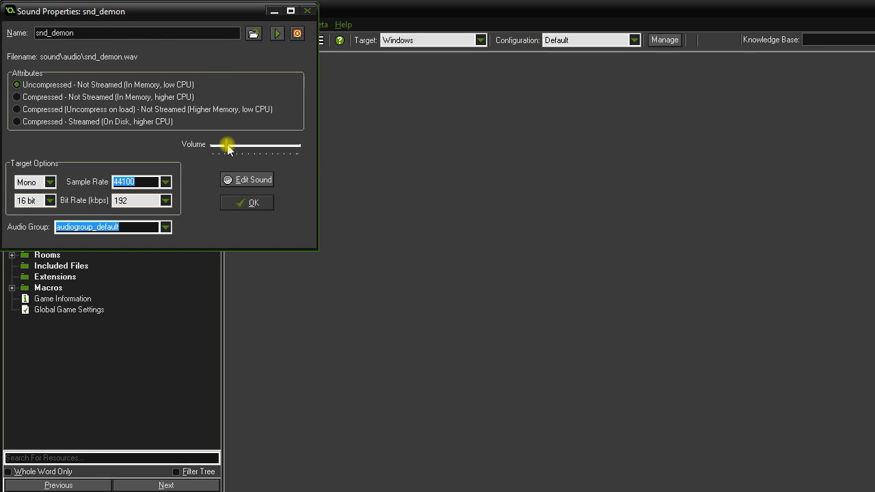
pyautogui.moveTo(227, 146); pyautogui.dragTo(224, 145)
pyautogui.click(259, 206)
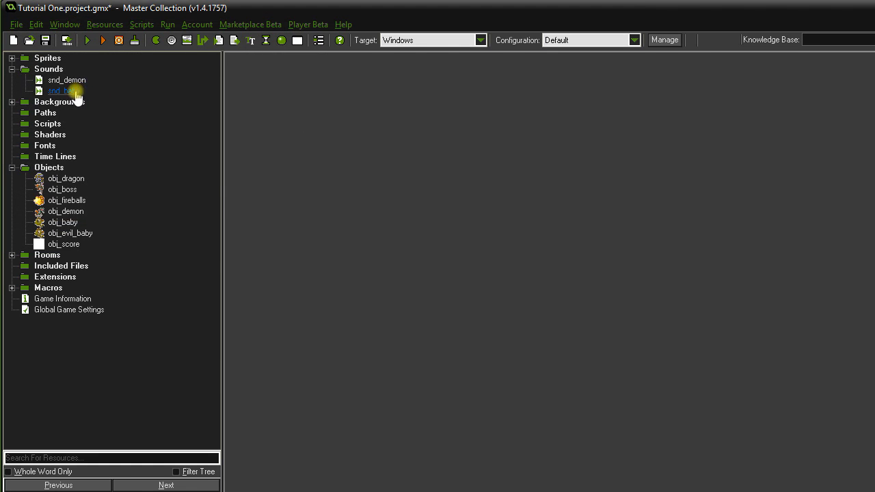
pyautogui.doubleClick(73, 93)
pyautogui.moveTo(298, 147); pyautogui.dragTo(225, 153)
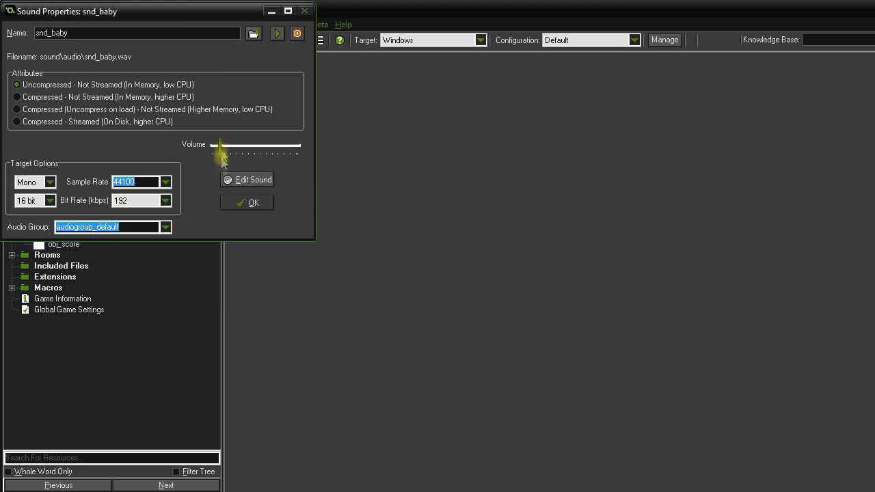
pyautogui.click(247, 202)
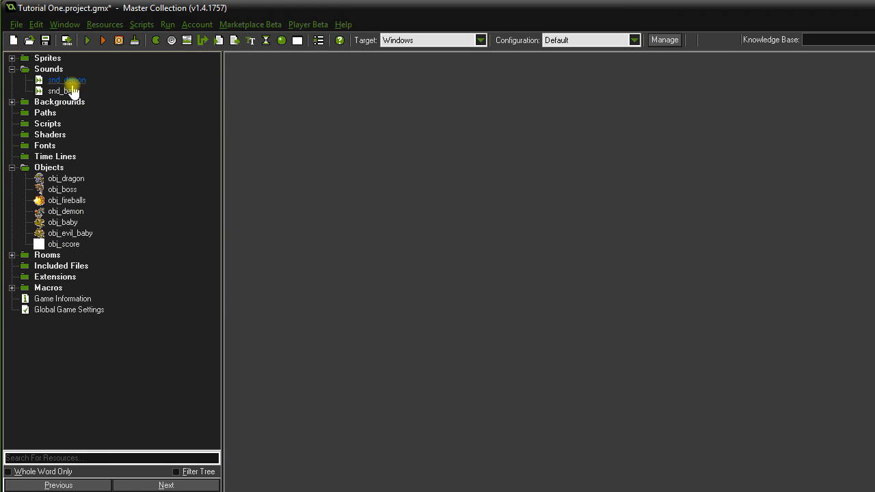
# Run the game again to check the white score text and quieter hit sounds while moving and firing, and close it.
pyautogui.click(12, 69)
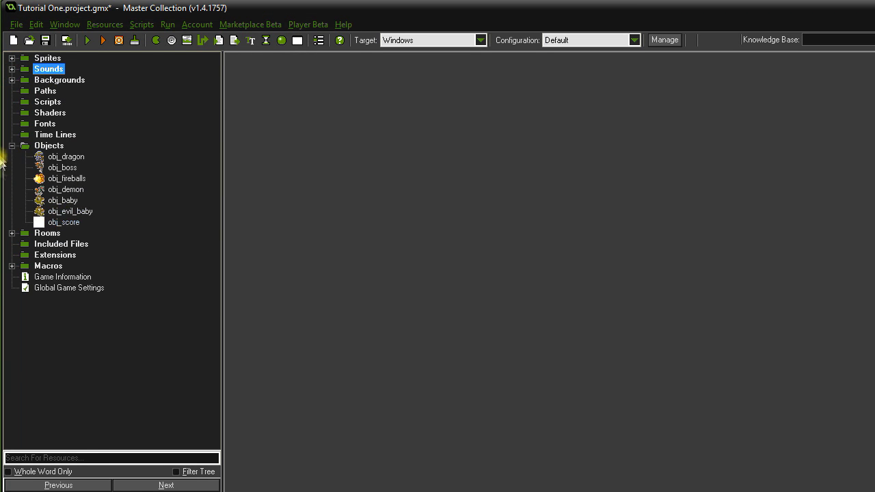
pyautogui.click(12, 146)
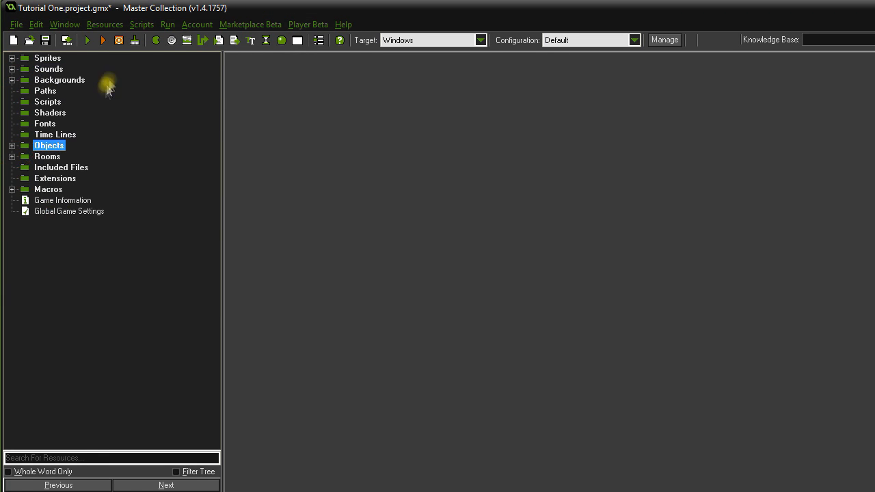
pyautogui.click(88, 41)
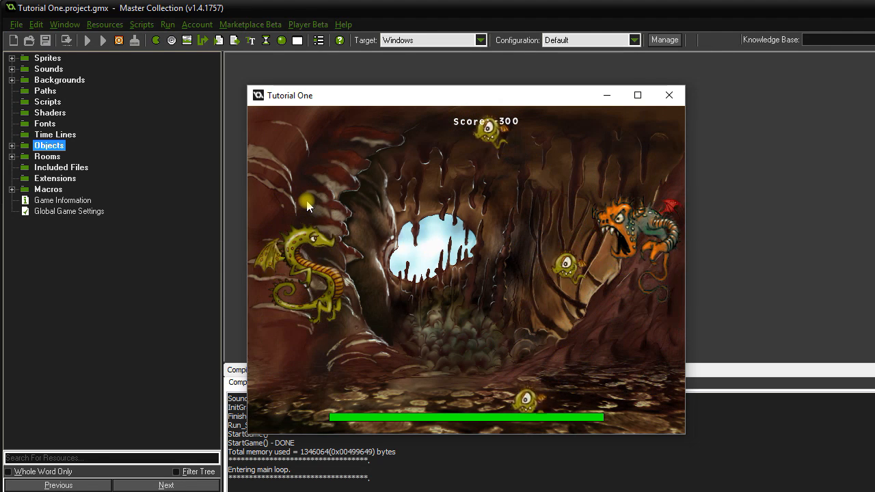
pyautogui.press('Up')
pyautogui.press('space')
pyautogui.press('Down')
pyautogui.press('space')
pyautogui.press('Up')
pyautogui.press('Down')
pyautogui.press('space')
pyautogui.press('Up')
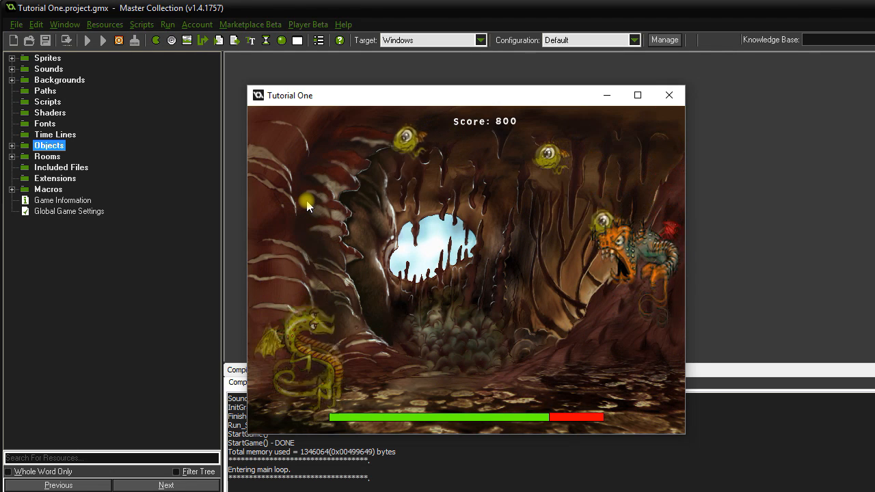
pyautogui.press('space')
pyautogui.press('Up')
pyautogui.press('space')
pyautogui.press('Down')
pyautogui.press('space')
pyautogui.press('Down')
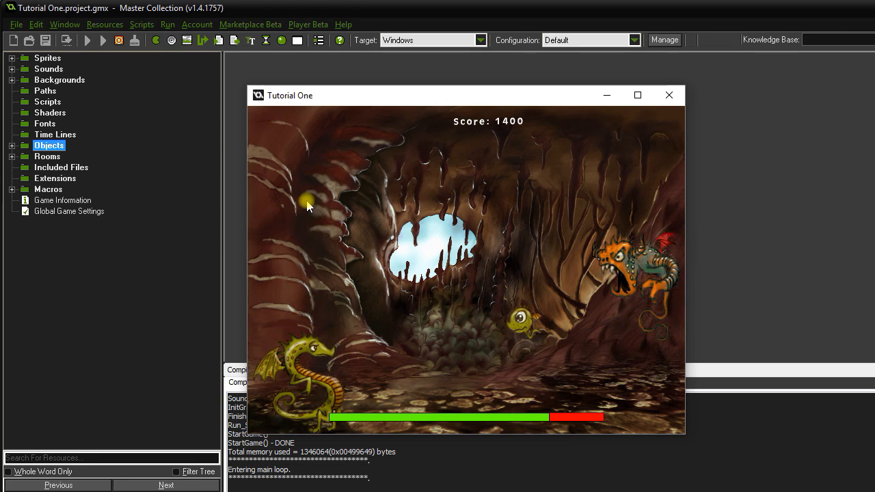
pyautogui.press('Up')
pyautogui.press('Up')
pyautogui.press('Down')
pyautogui.press('Up')
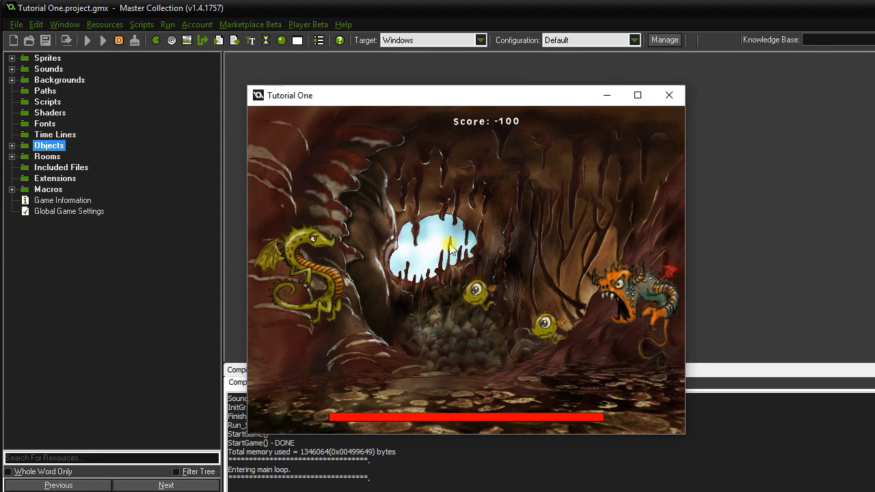
pyautogui.click(667, 97)
# Add a non-looping Play Sound action with snd_baby to obj_evil_baby's collision event with obj_fireballs, and accept the object.
pyautogui.doubleClick(39, 146)
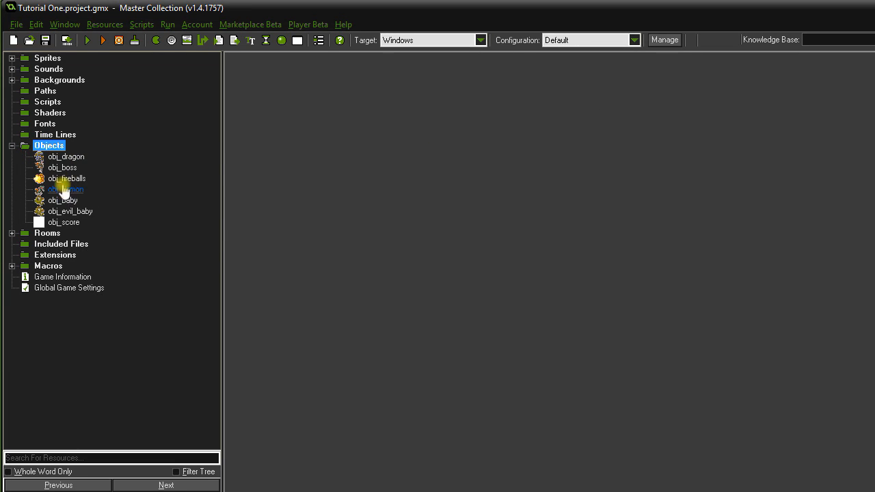
pyautogui.doubleClick(71, 212)
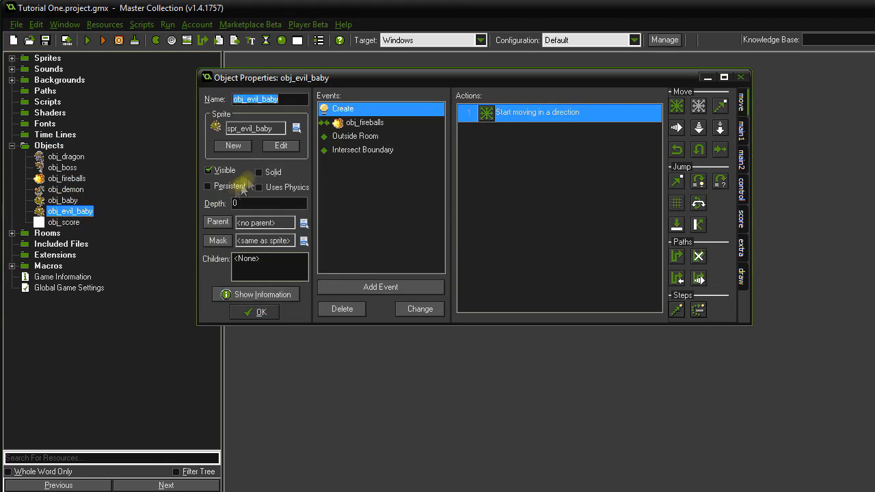
pyautogui.click(369, 123)
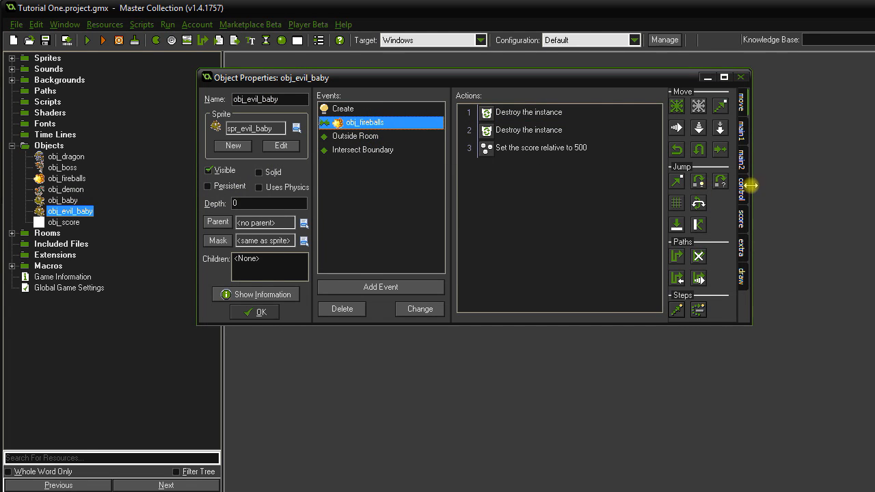
pyautogui.click(742, 132)
pyautogui.moveTo(679, 192); pyautogui.dragTo(524, 220)
pyautogui.click(558, 225)
pyautogui.click(512, 270)
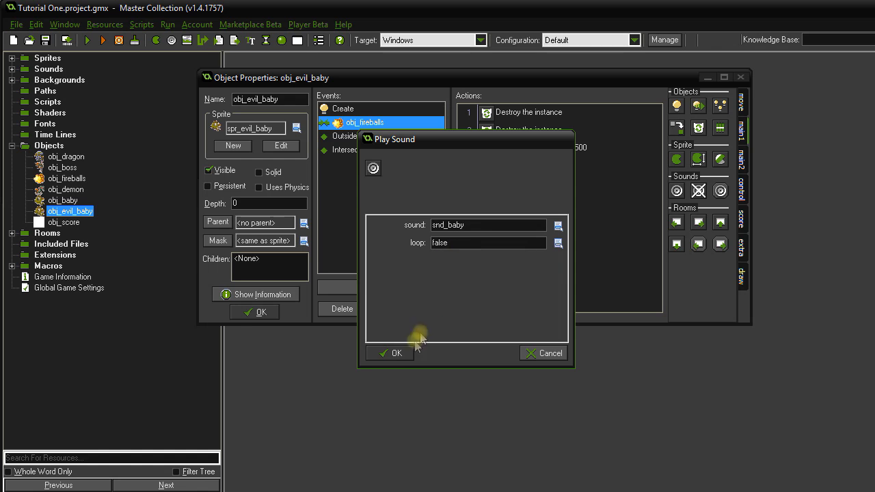
pyautogui.click(395, 353)
pyautogui.click(264, 313)
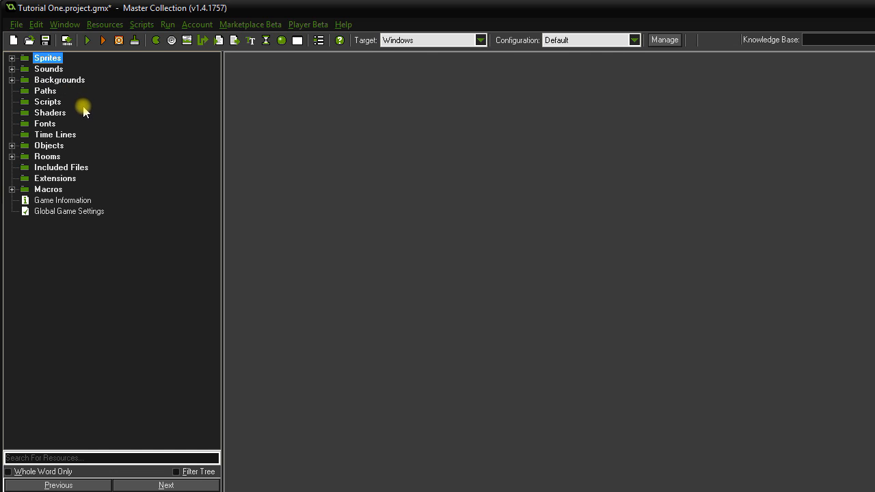
# Create a sprite named spr_title from the Title image in the Chapter05 folder and accept it.
pyautogui.click(11, 59)
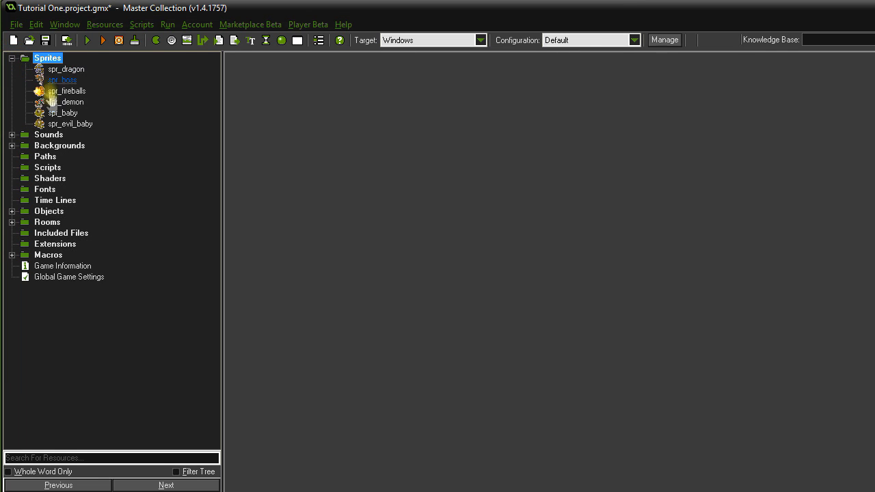
pyautogui.rightClick(52, 59)
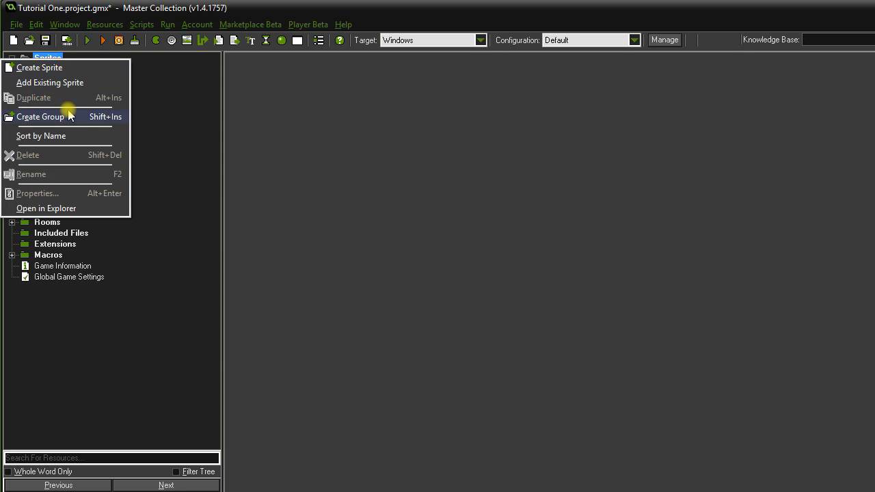
pyautogui.click(75, 69)
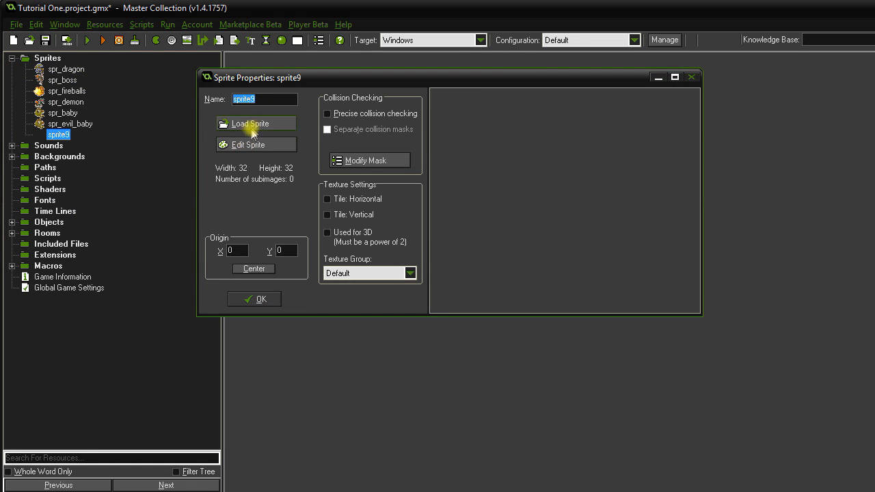
pyautogui.write('spr')
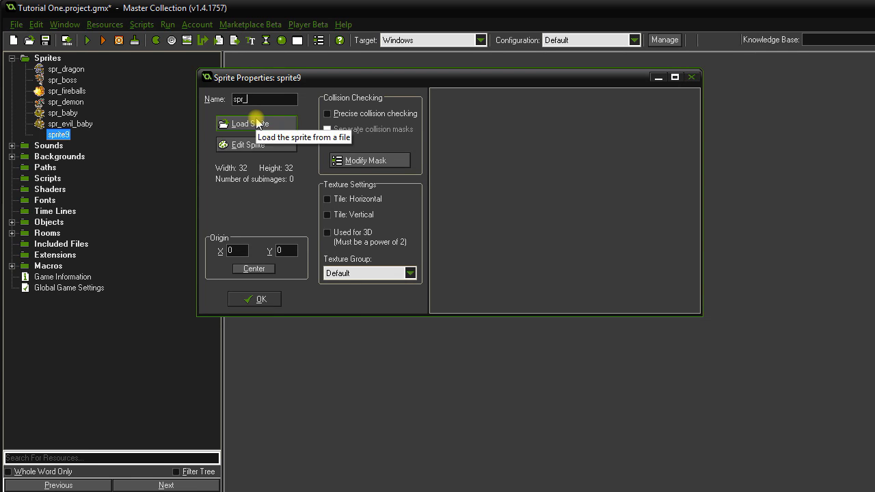
pyautogui.write('_title')
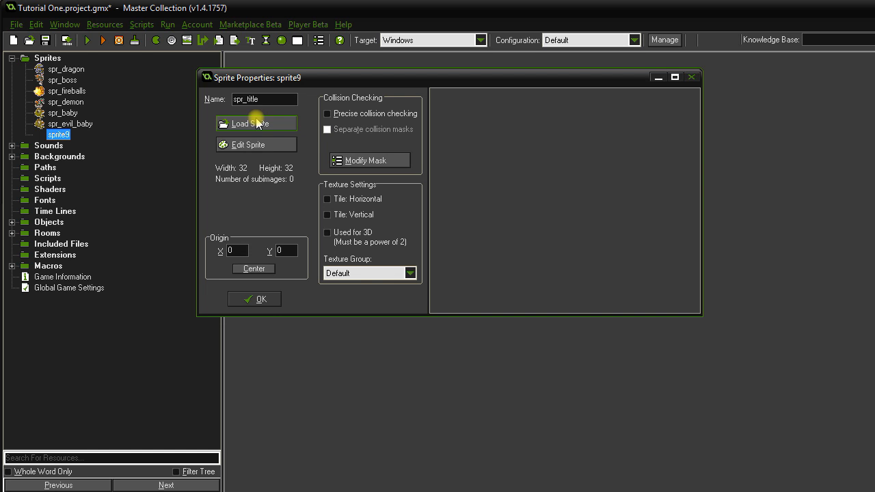
pyautogui.click(256, 123)
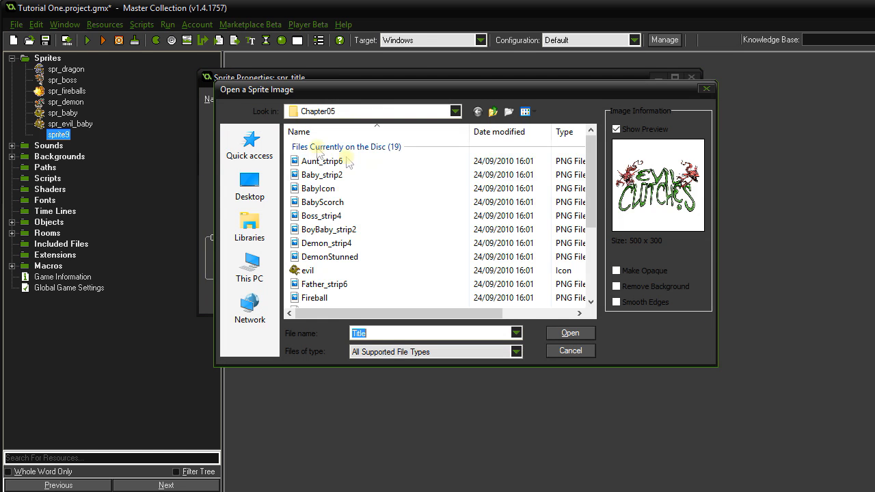
pyautogui.scroll(-3, 345, 205)
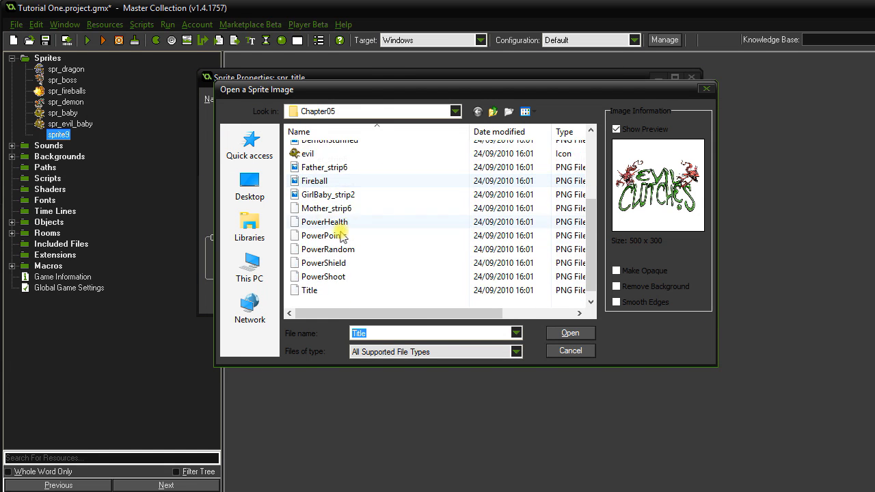
pyautogui.doubleClick(316, 283)
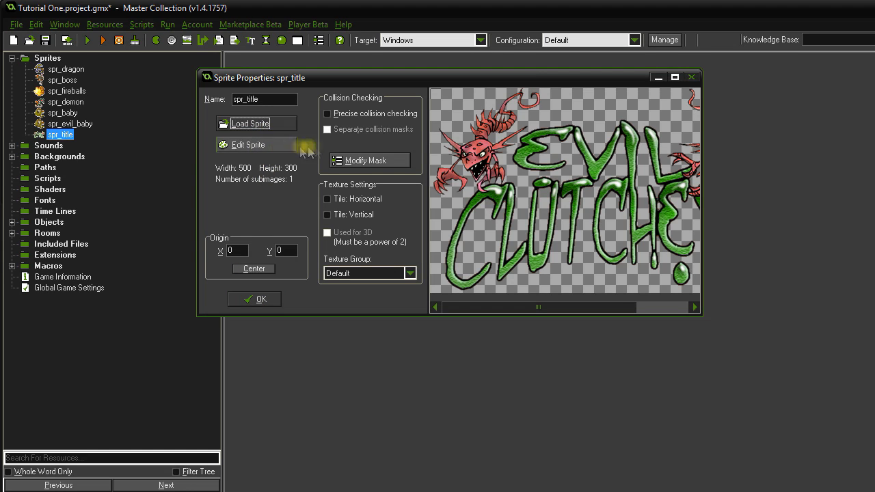
pyautogui.click(255, 300)
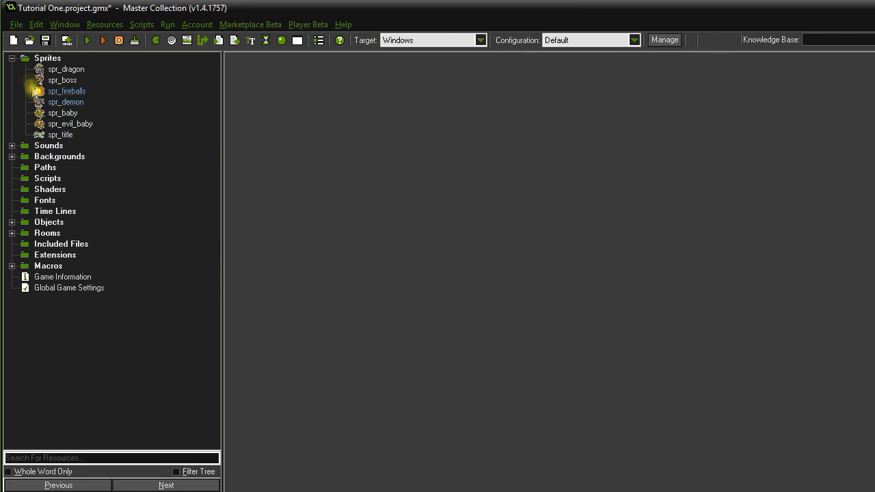
pyautogui.click(12, 59)
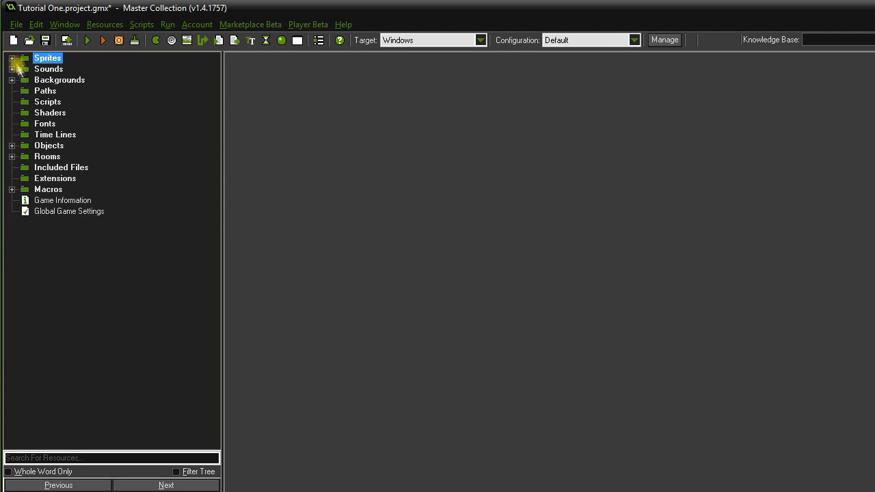
# Create a room named rm_menu with a width of 640 and a height of 480.
pyautogui.doubleClick(46, 156)
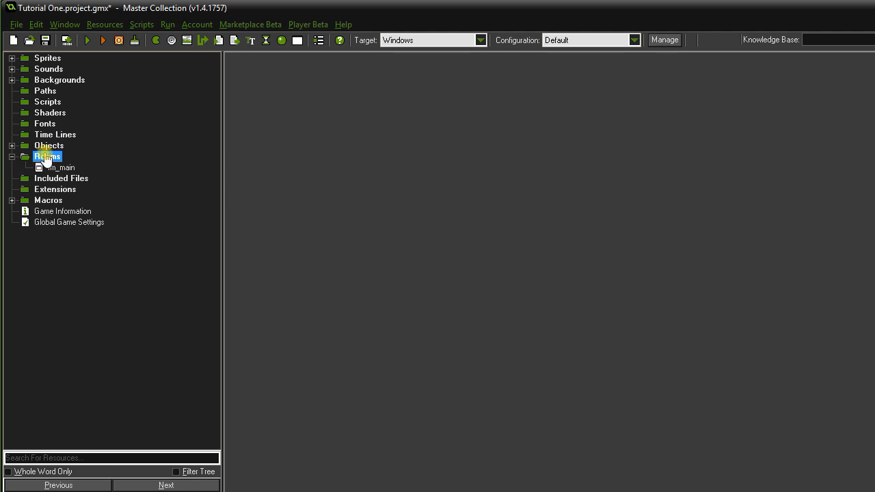
pyautogui.rightClick(46, 158)
pyautogui.click(54, 162)
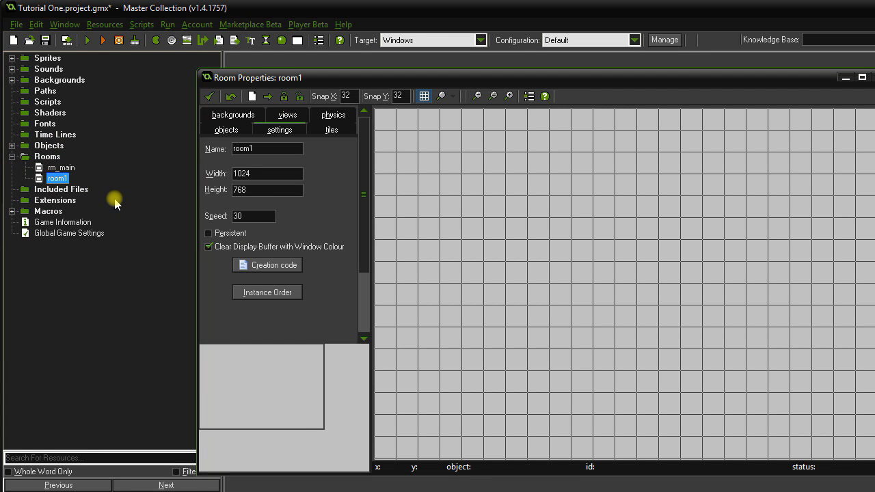
pyautogui.doubleClick(277, 148)
pyautogui.write('rm_menu')
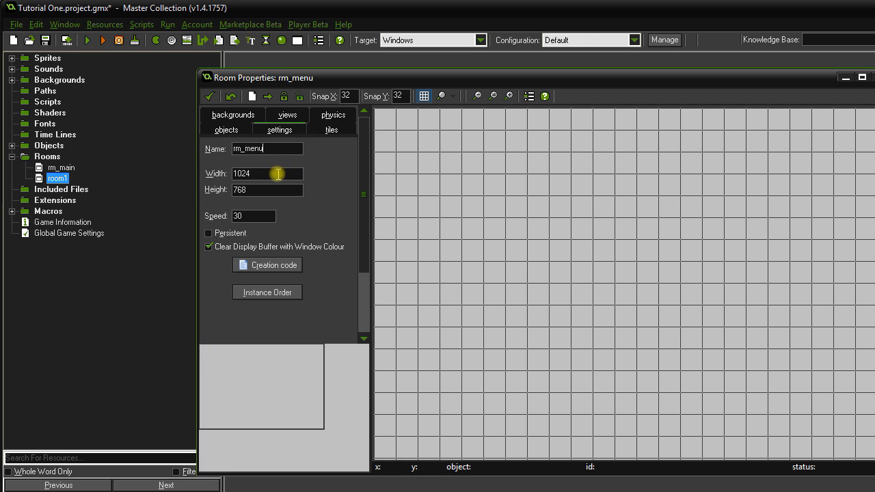
pyautogui.moveTo(277, 174); pyautogui.dragTo(209, 173)
pyautogui.write('640')
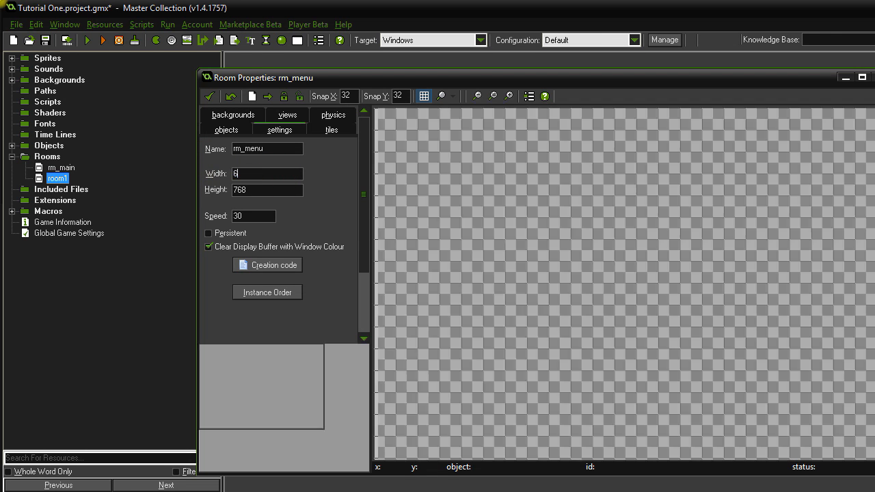
pyautogui.write('480')
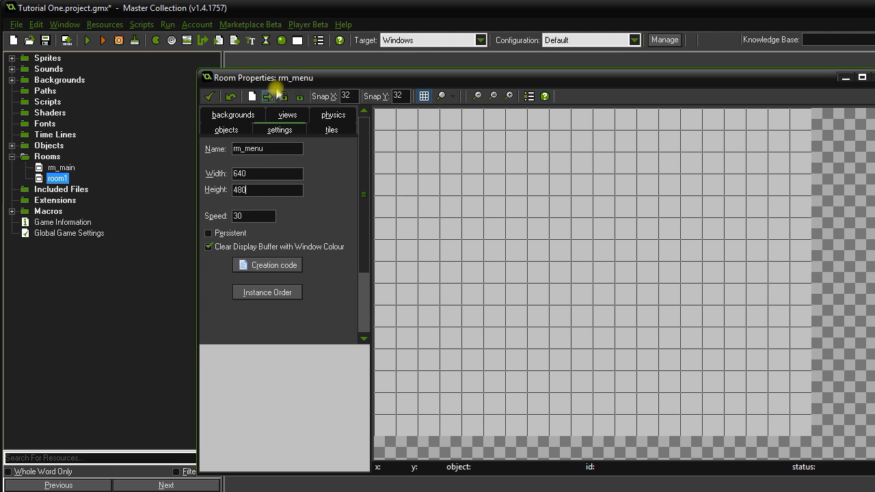
# Assign background2 to Background 0 of rm_menu and accept the room.
pyautogui.doubleClick(270, 79)
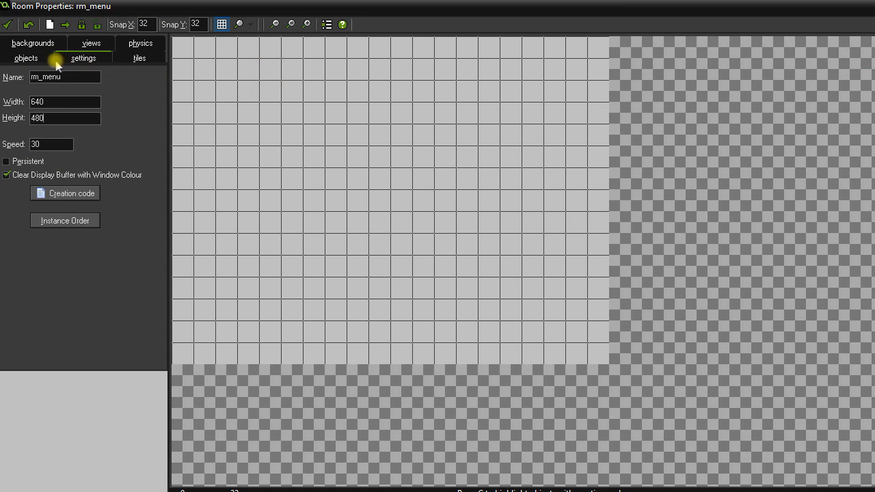
pyautogui.moveTo(96, 421)
pyautogui.mouseDown()
pyautogui.moveTo(83, 422)
pyautogui.moveTo(87, 432)
pyautogui.mouseUp()
pyautogui.click(41, 43)
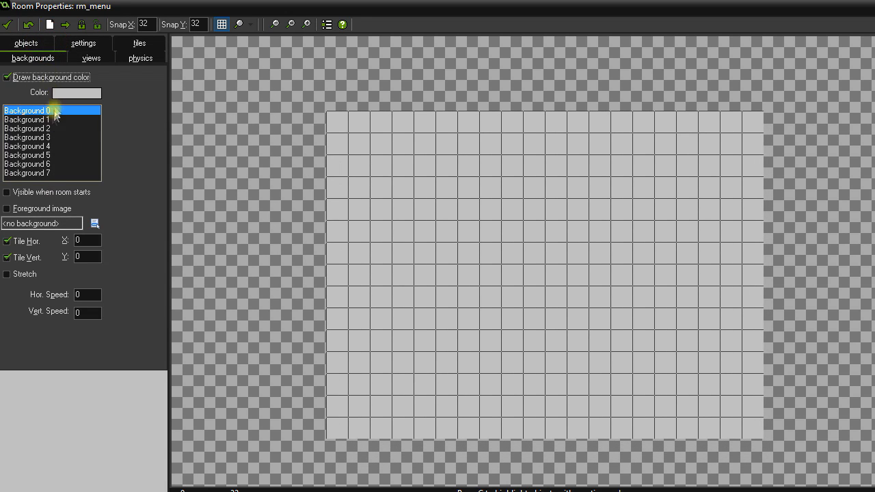
pyautogui.click(39, 229)
pyautogui.click(85, 248)
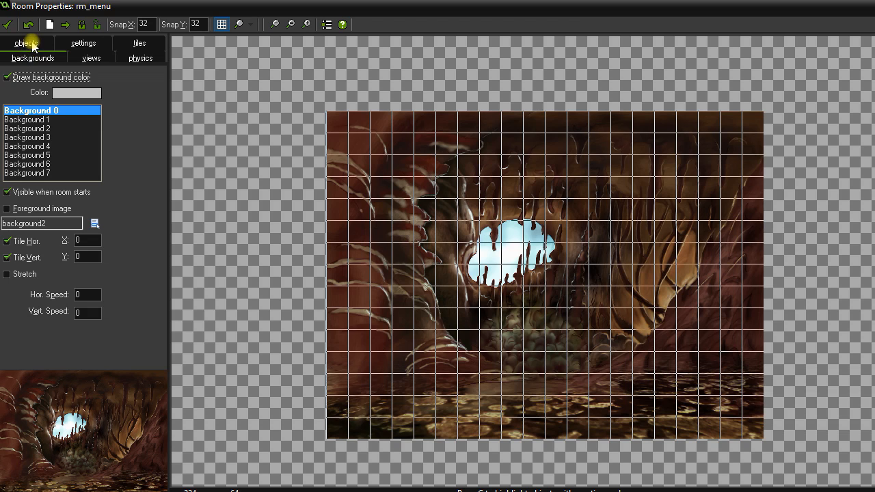
pyautogui.click(7, 25)
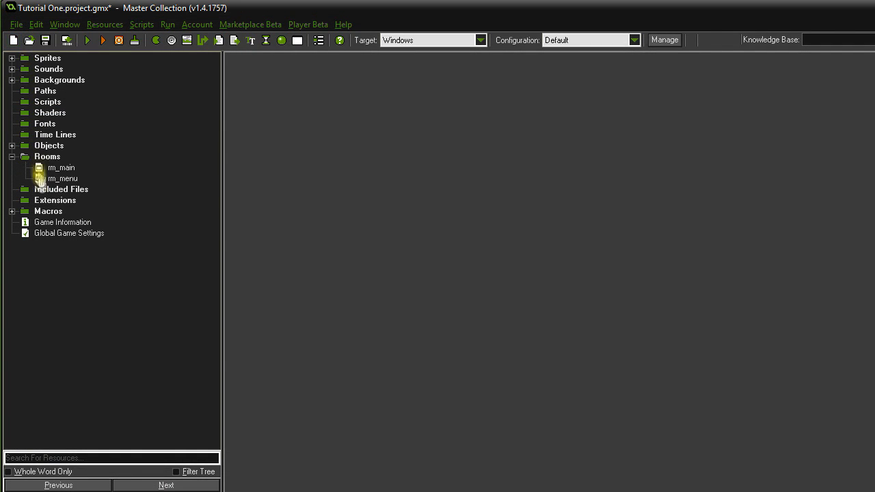
# Move rm_menu above rm_main in the room order.
pyautogui.click(61, 178)
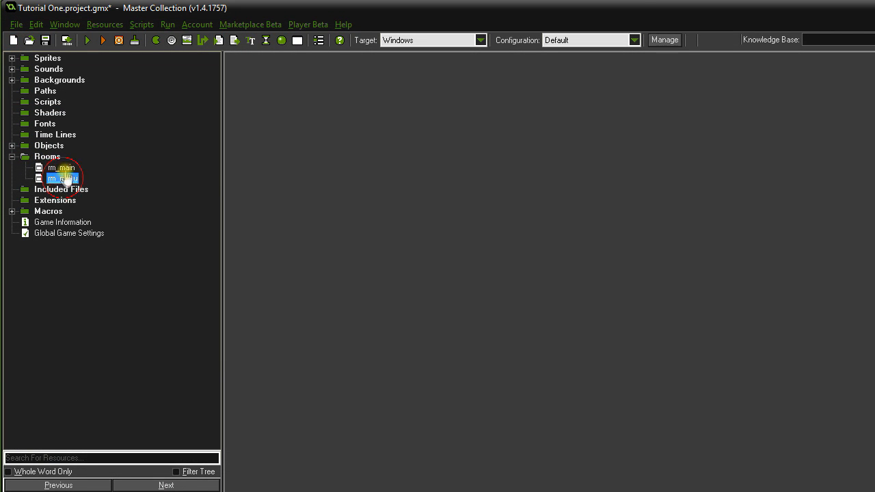
pyautogui.click(69, 168)
pyautogui.moveTo(69, 168); pyautogui.dragTo(64, 170)
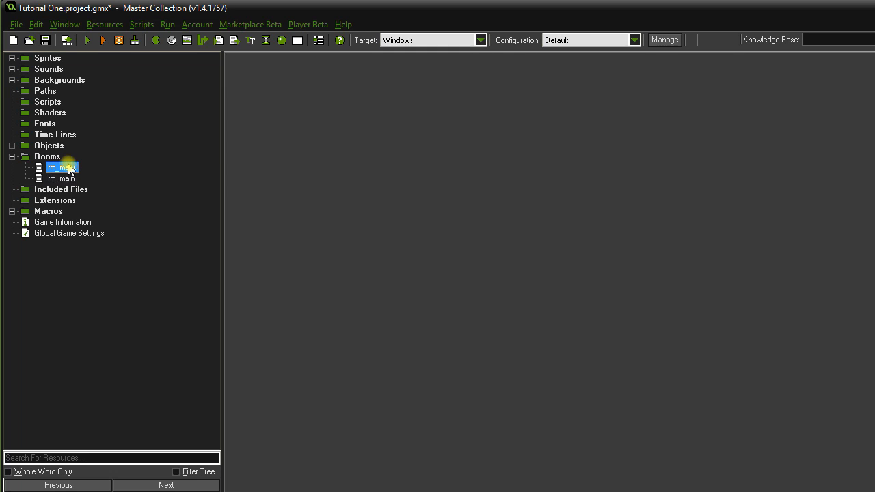
pyautogui.click(11, 157)
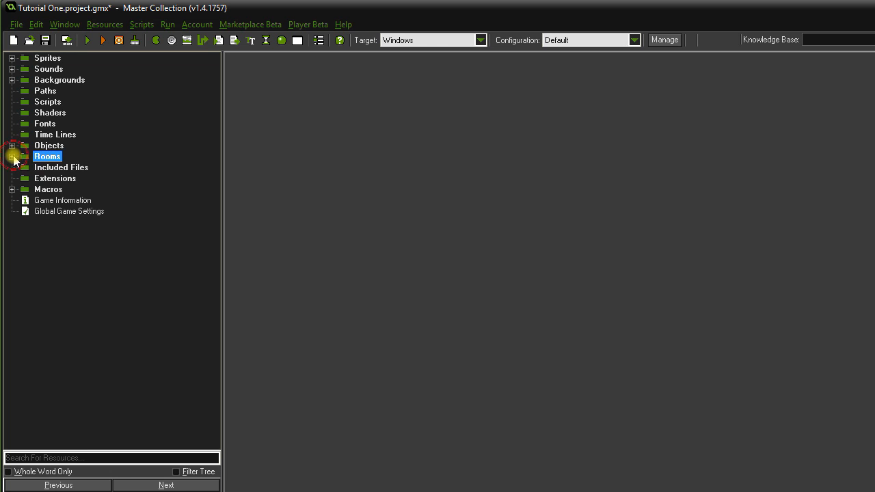
# Create an object named obj_title and assign it the spr_title sprite.
pyautogui.doubleClick(49, 146)
pyautogui.rightClick(52, 150)
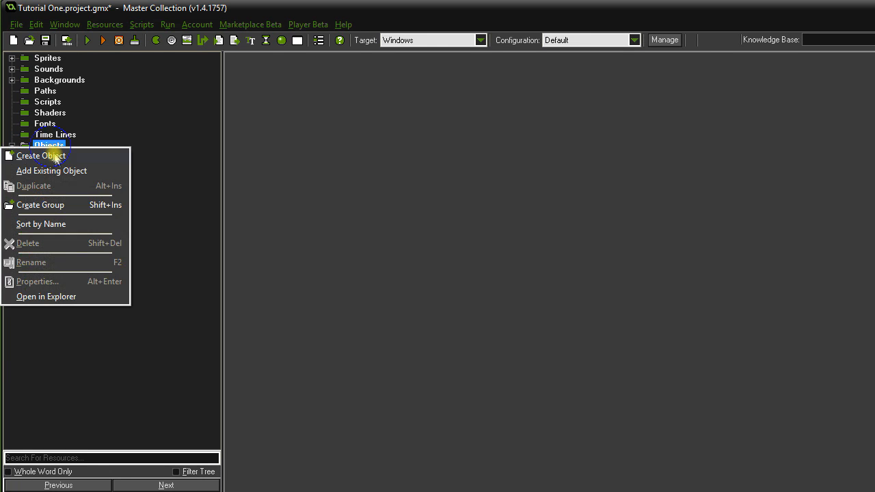
pyautogui.click(41, 156)
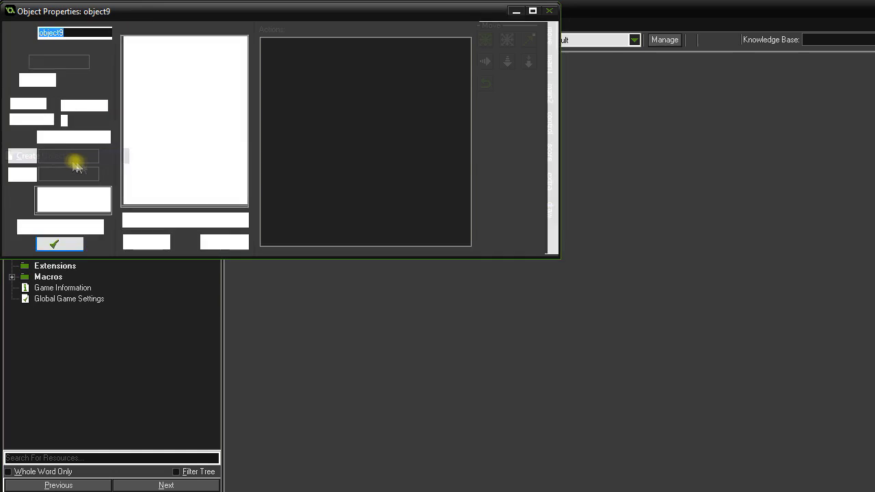
pyautogui.write('ob')
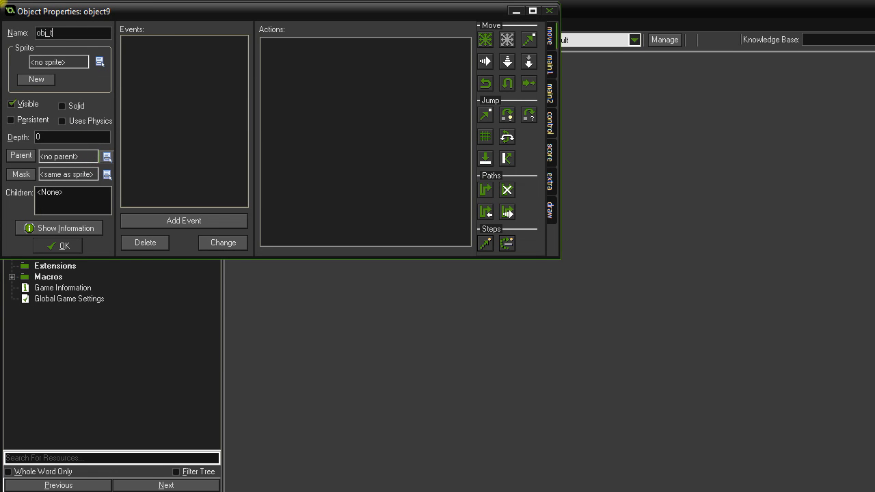
pyautogui.click(55, 62)
pyautogui.click(91, 175)
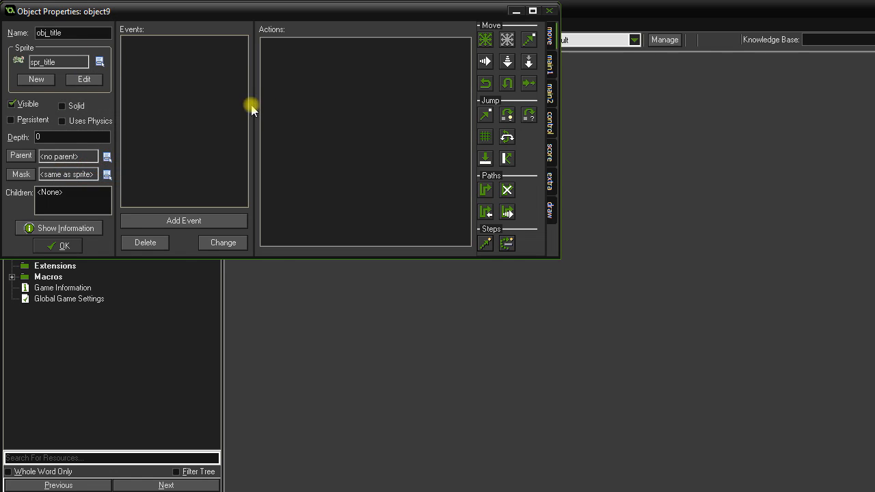
# Add a Space key press event to obj_title with a Go to Next Room action.
pyautogui.click(194, 226)
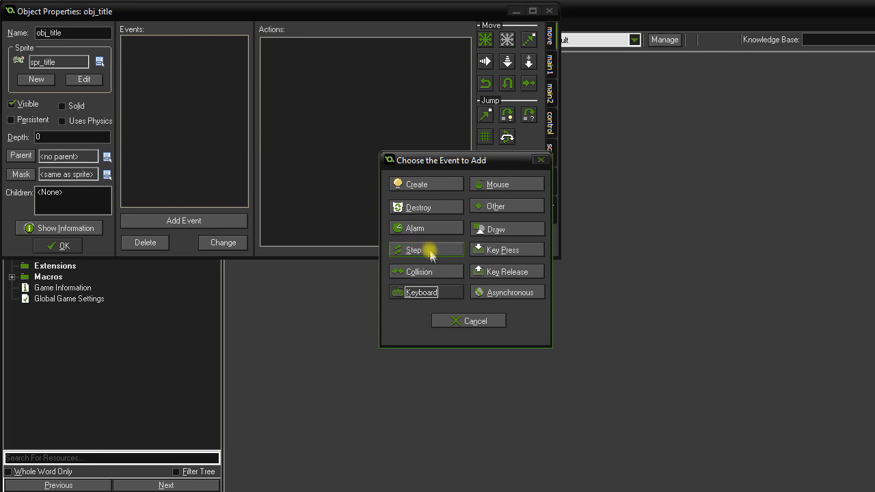
pyautogui.click(483, 248)
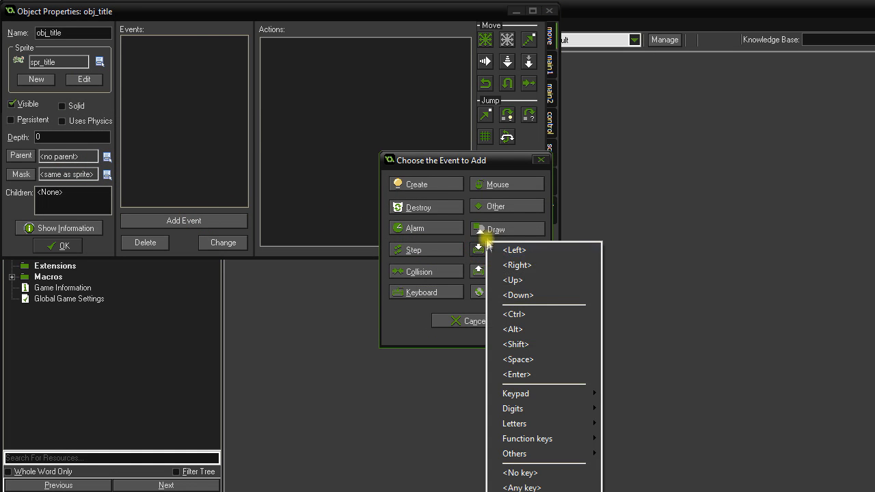
pyautogui.click(541, 358)
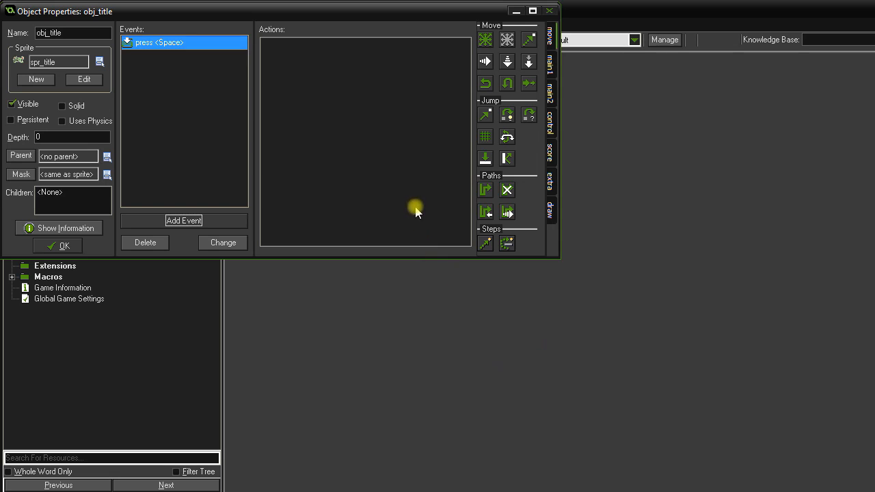
pyautogui.click(549, 60)
pyautogui.moveTo(512, 156); pyautogui.dragTo(336, 130)
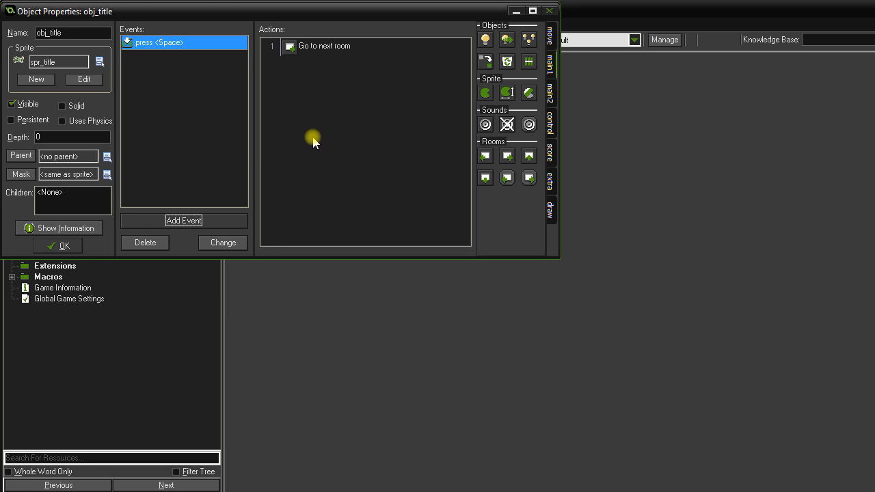
# Accept the obj_title object properties and open the rm_menu room for editing.
pyautogui.click(66, 248)
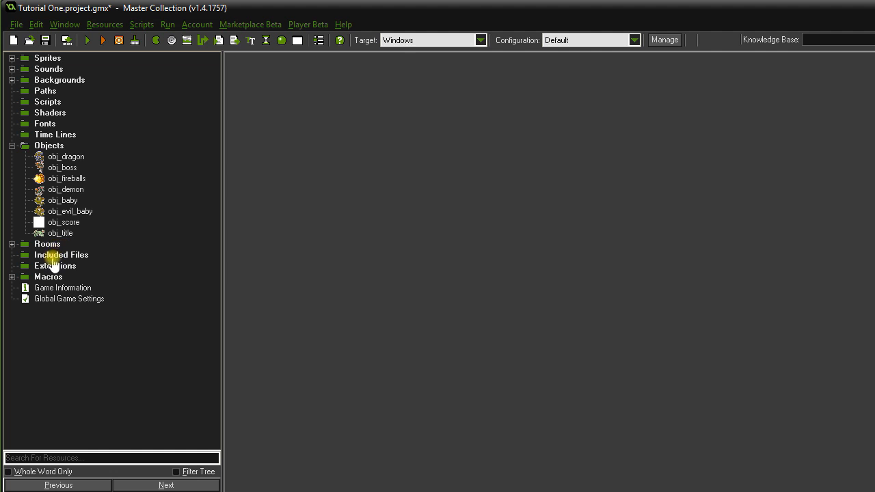
pyautogui.doubleClick(52, 246)
pyautogui.doubleClick(60, 255)
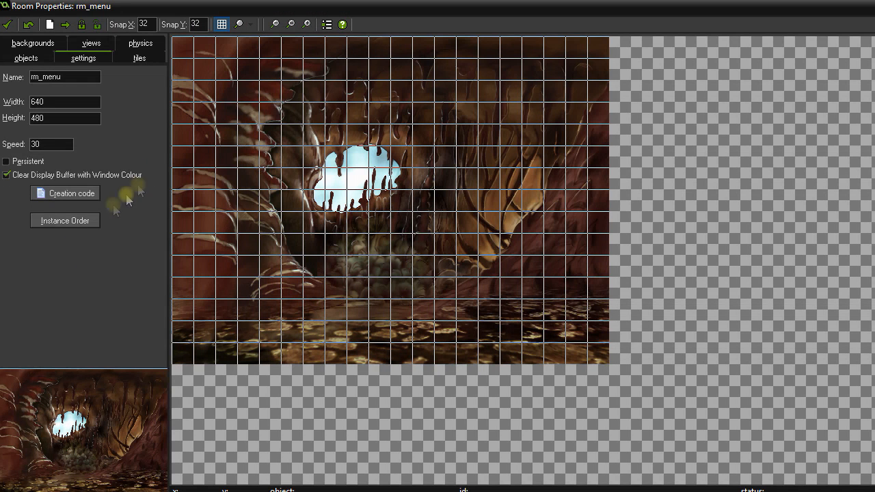
# Place an instance of obj_title in rm_menu at position 64, 64 and accept the room.
pyautogui.click(27, 58)
pyautogui.click(56, 103)
pyautogui.click(89, 215)
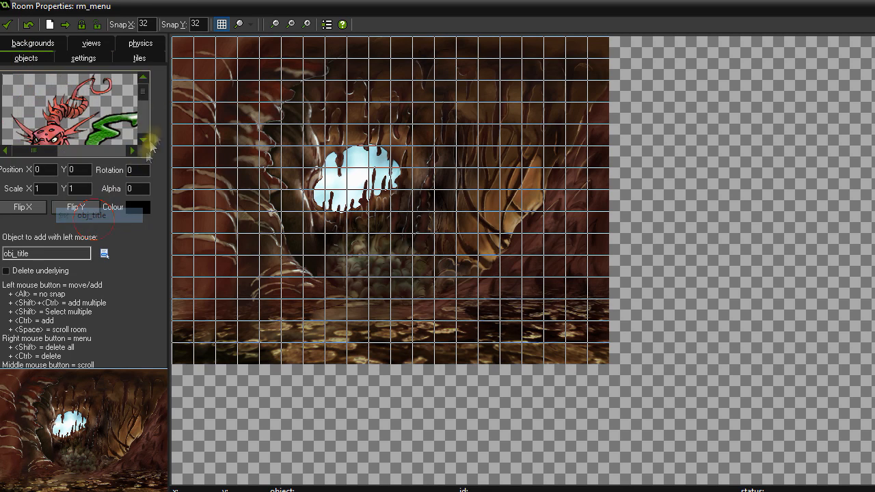
pyautogui.click(181, 45)
pyautogui.moveTo(201, 69); pyautogui.dragTo(338, 166)
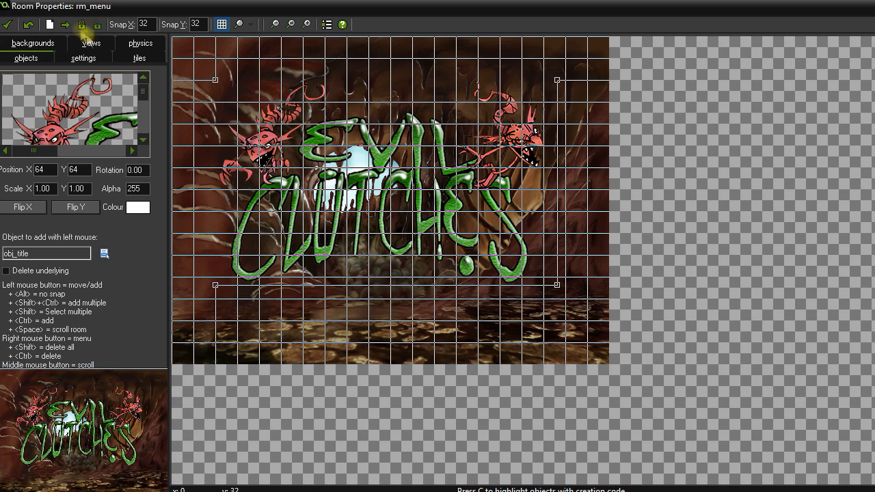
pyautogui.click(8, 25)
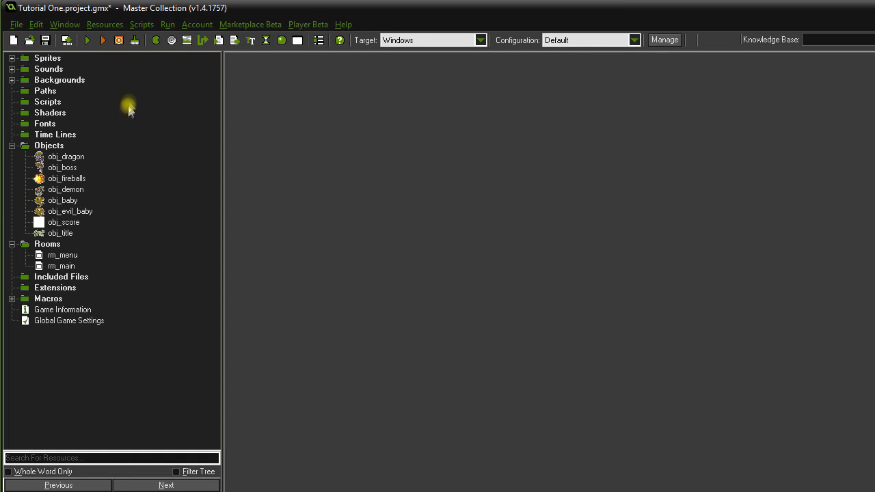
# Collapse the Objects and Rooms folders, run the game and start play from the title screen.
pyautogui.doubleClick(20, 147)
pyautogui.doubleClick(20, 156)
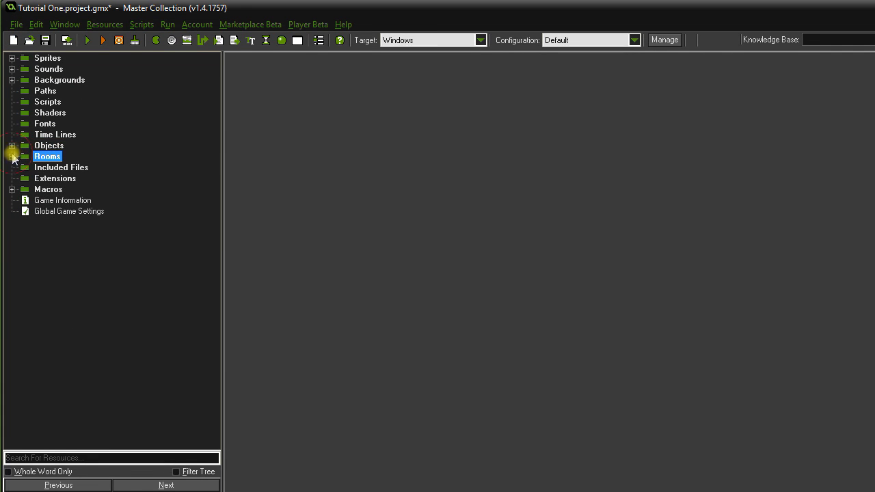
pyautogui.click(88, 39)
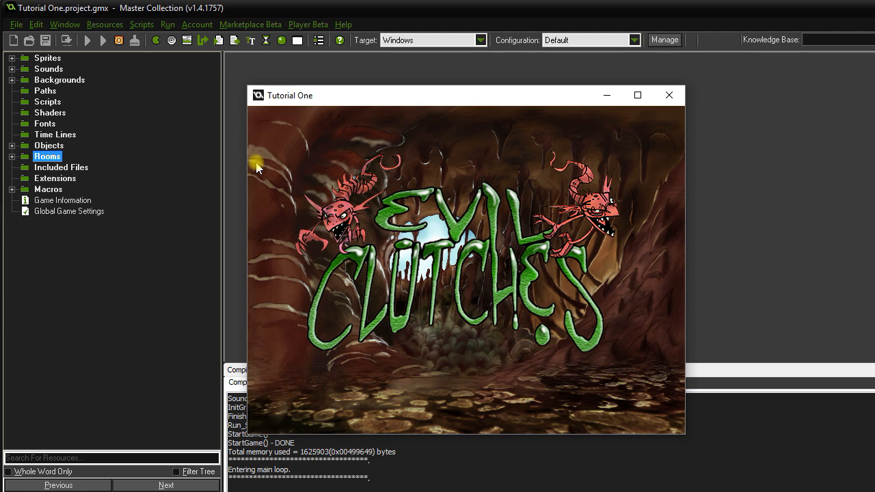
pyautogui.press('Up')
pyautogui.press('Down')
pyautogui.press('space')
# Play-test the main room by shooting fireballs and moving the dragon up and down among the demons and babies.
pyautogui.press('space')
pyautogui.press('space')
pyautogui.press('Up')
pyautogui.press('Up')
pyautogui.press('Down')
pyautogui.press('Up')
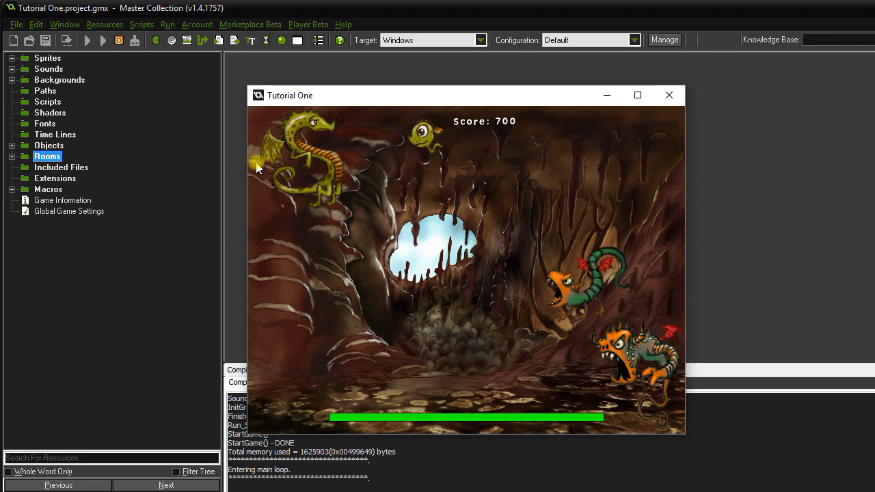
pyautogui.press('Down')
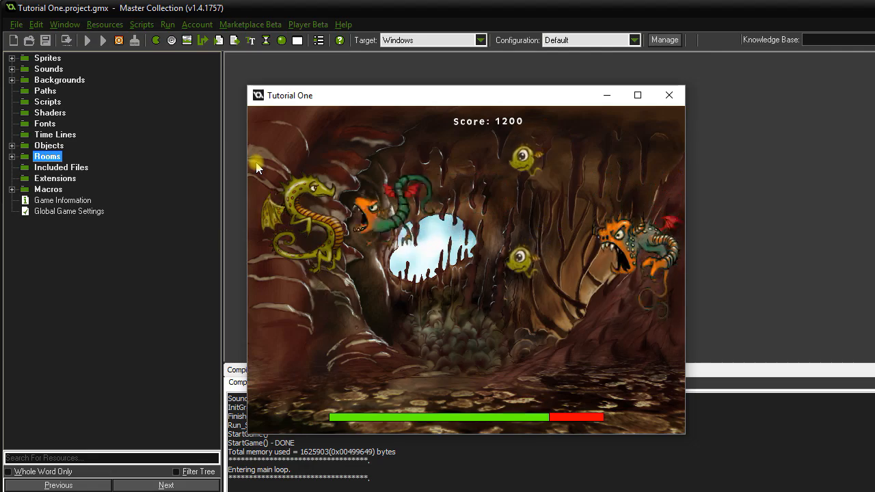
pyautogui.press('Down')
pyautogui.press('Up')
pyautogui.press('Down')
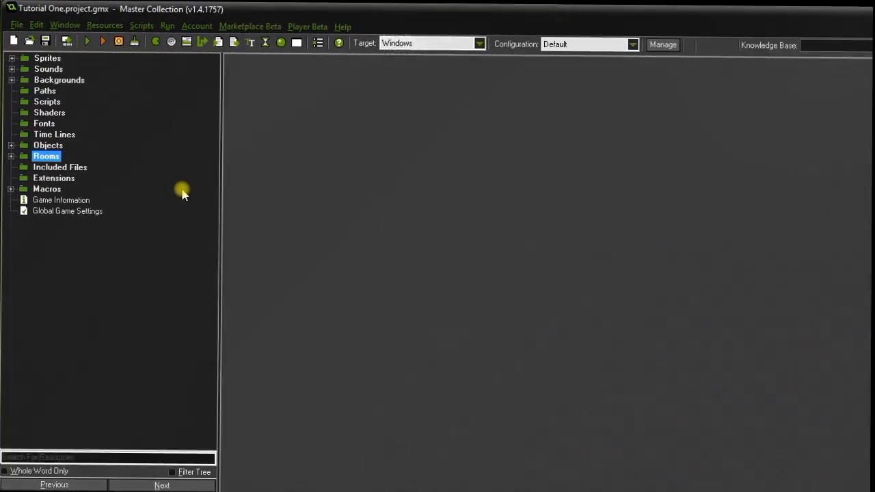